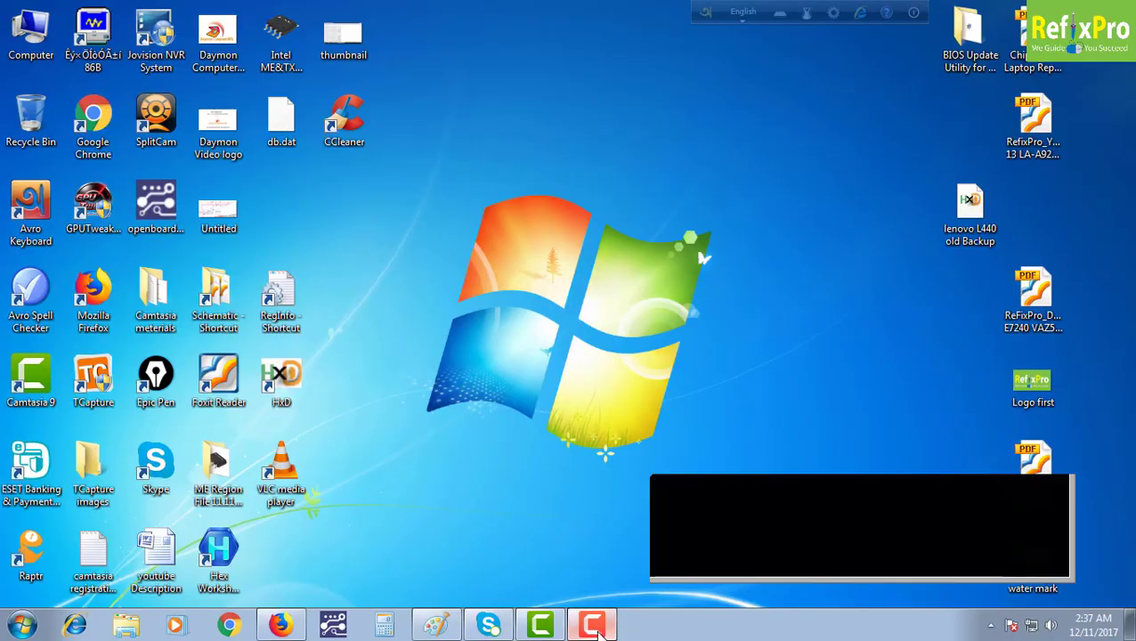
Move the BIOS Update Utility folder to an empty area of the desktop, away from the other icons.
left_click(596, 626)
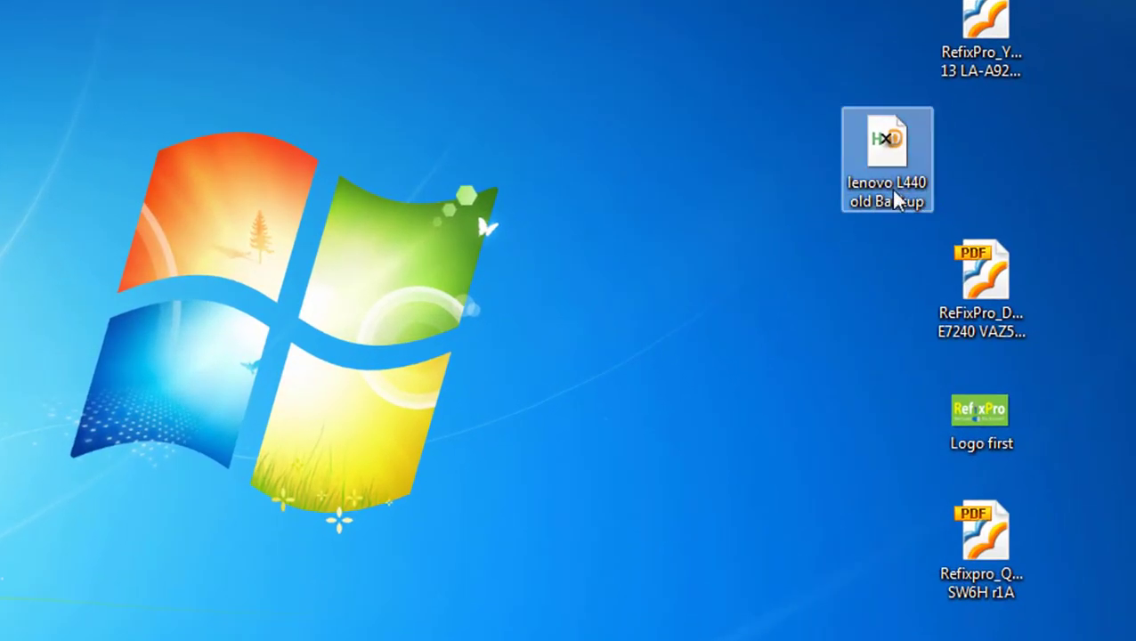
left_click(887, 40)
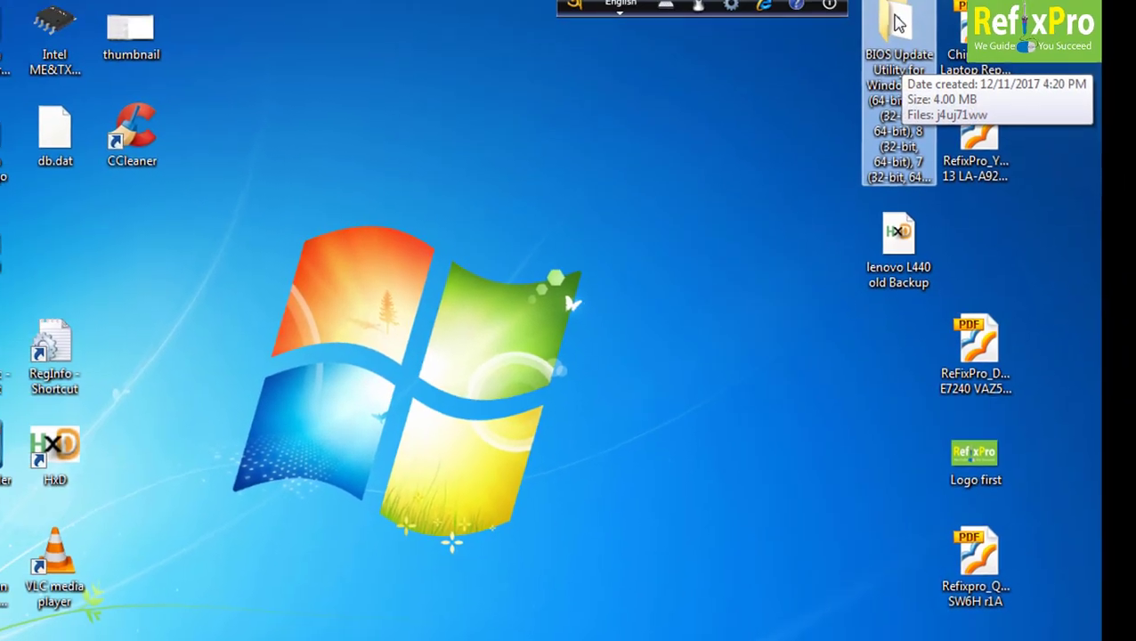
left_click_drag(917, 5, 637, 121)
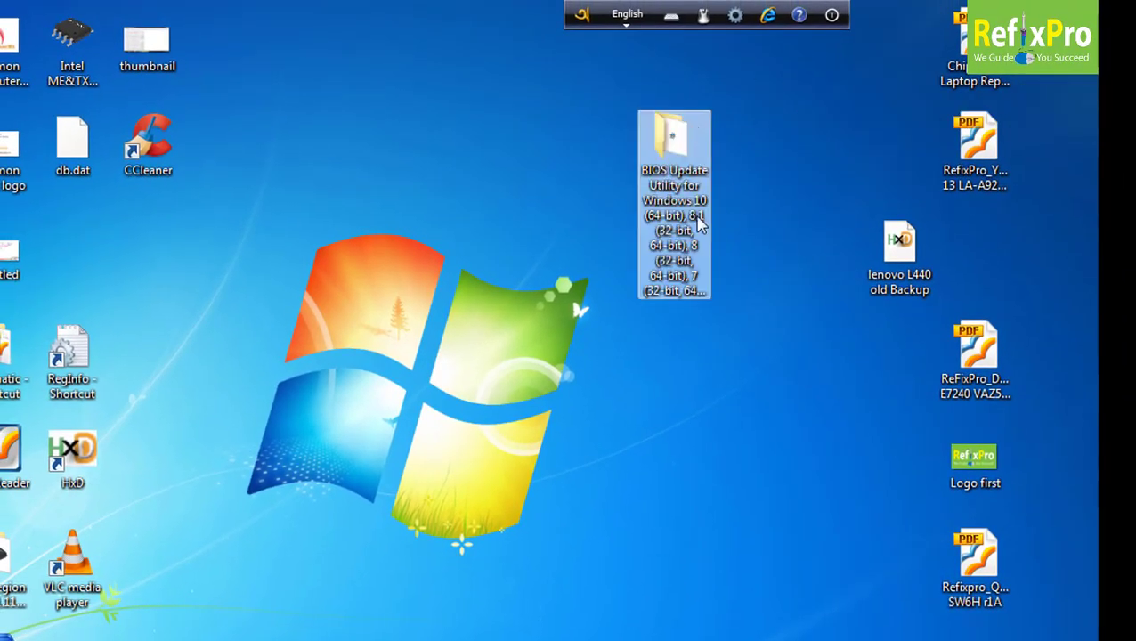
left_click(652, 425)
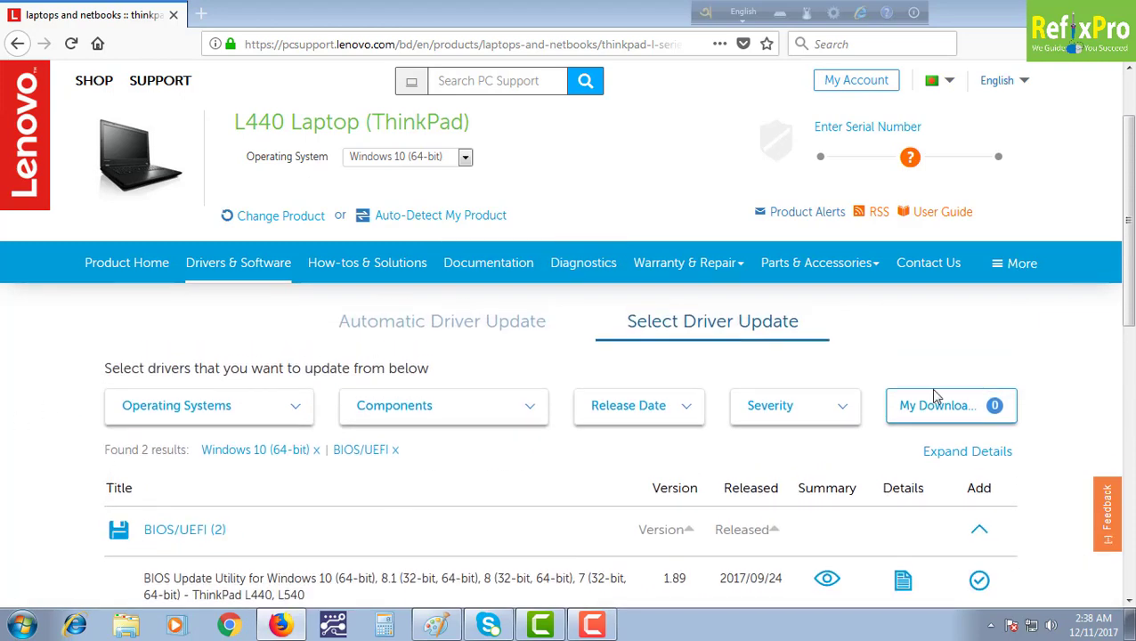
Review the BIOS/UEFI downloads on Lenovo's L440 Drivers & Software page, then close the browser.
scroll(349, 505, "down", 1)
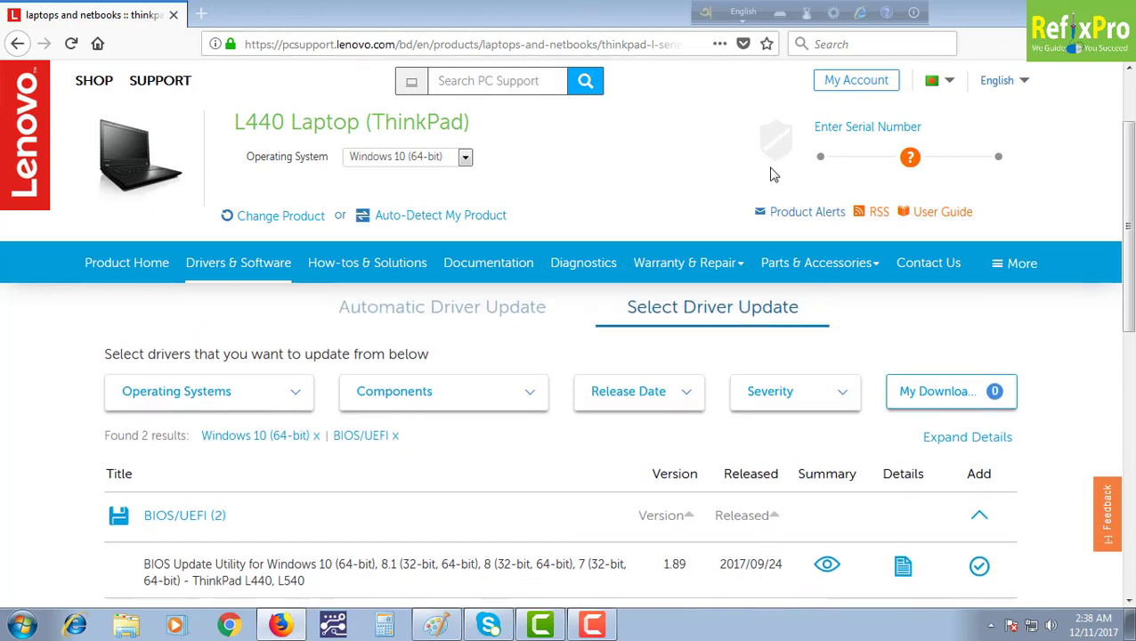
scroll(689, 167, "up", 3)
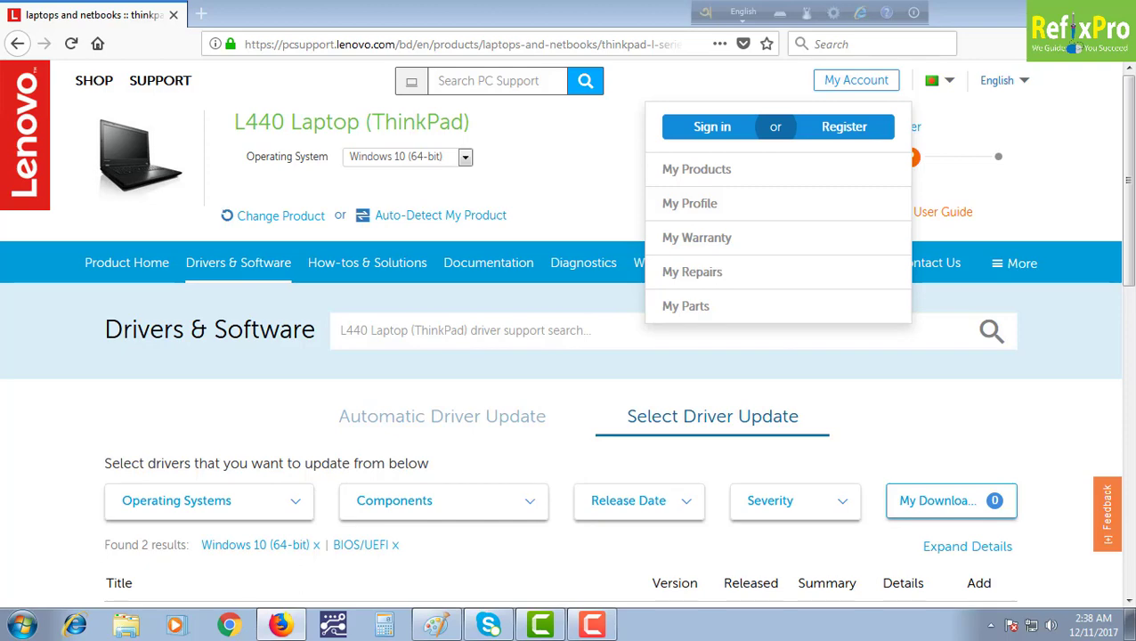
left_click(1067, 12)
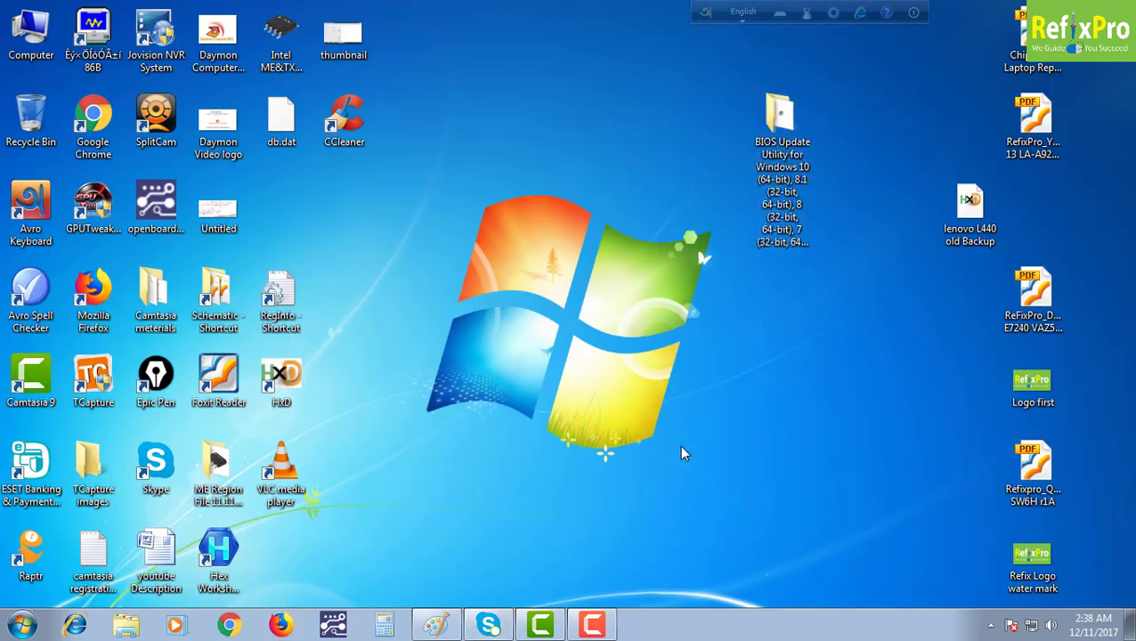
Open the BIOS Update Utility folder on the desktop and run the j4uj71ww application.
double_click(773, 128)
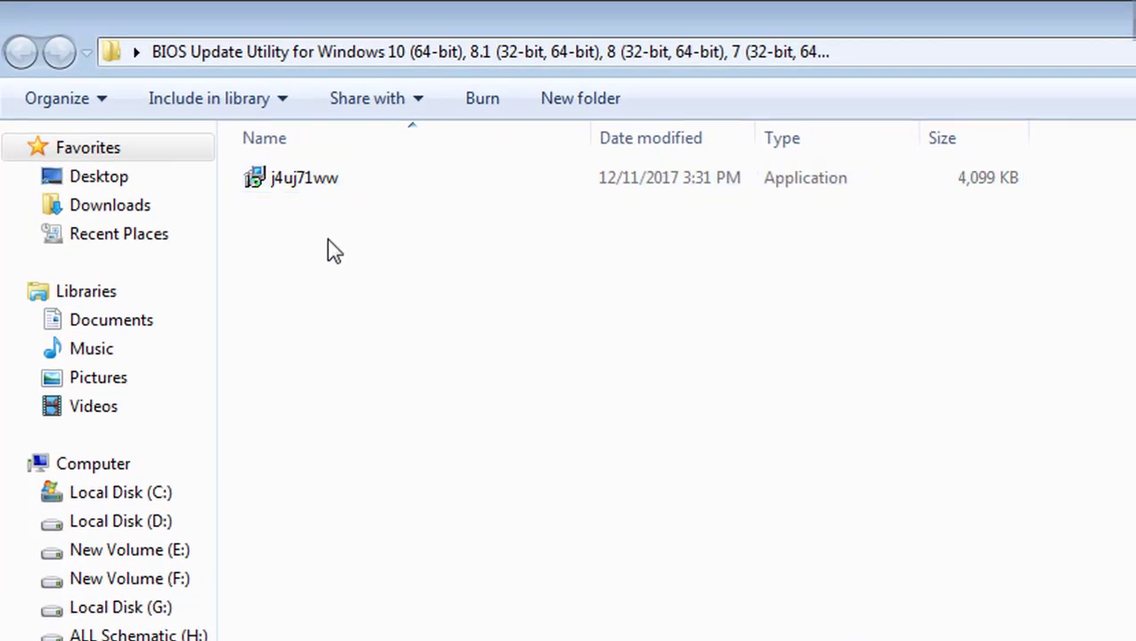
left_click(306, 182)
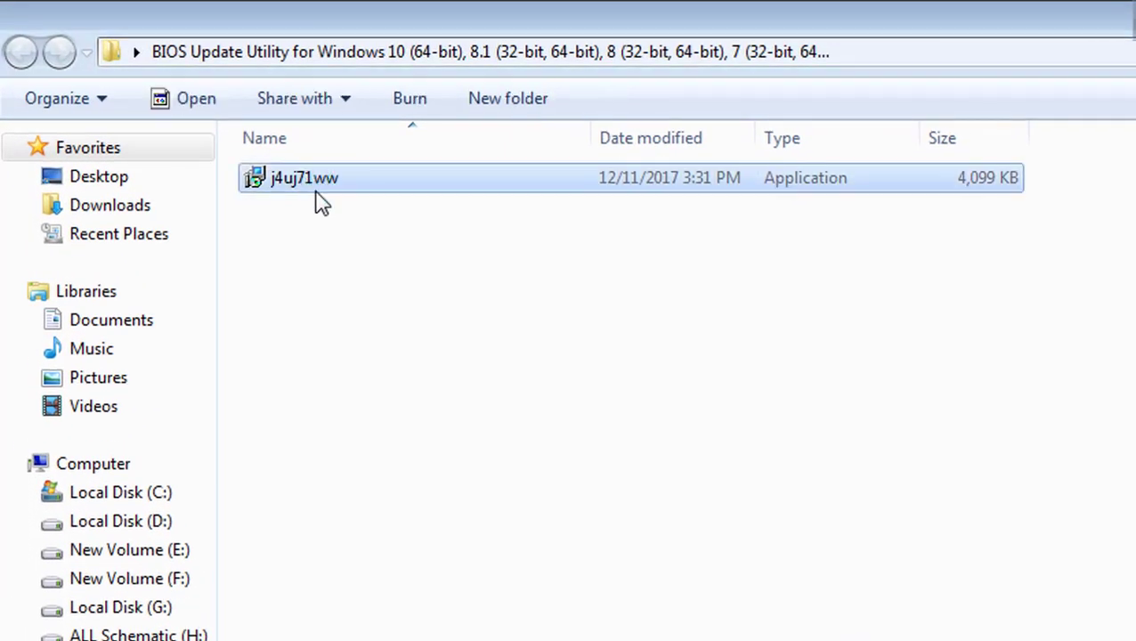
key("Return")
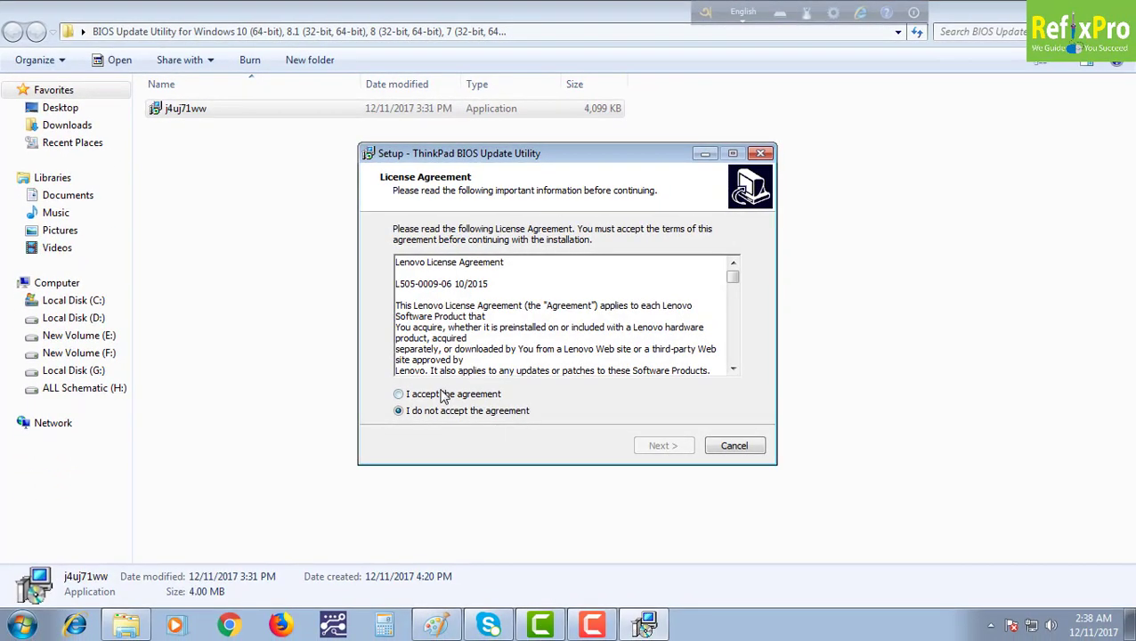
Accept the license agreement and install the ThinkPad BIOS Update Utility into C:\drivers\flash\j4uj71ww.
left_click(399, 395)
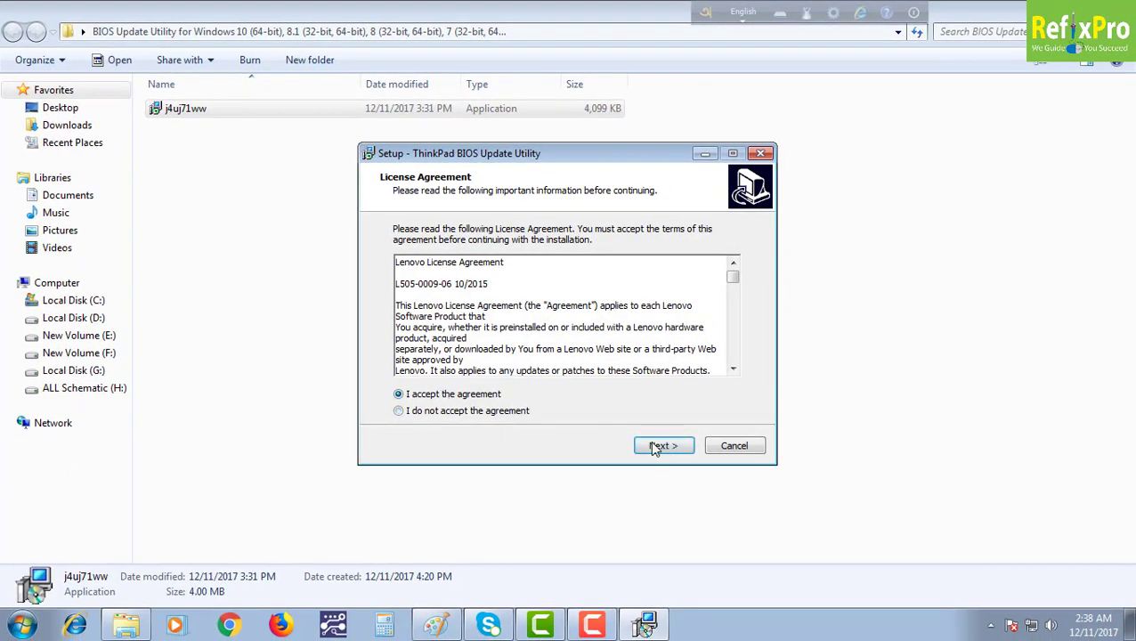
left_click(663, 445)
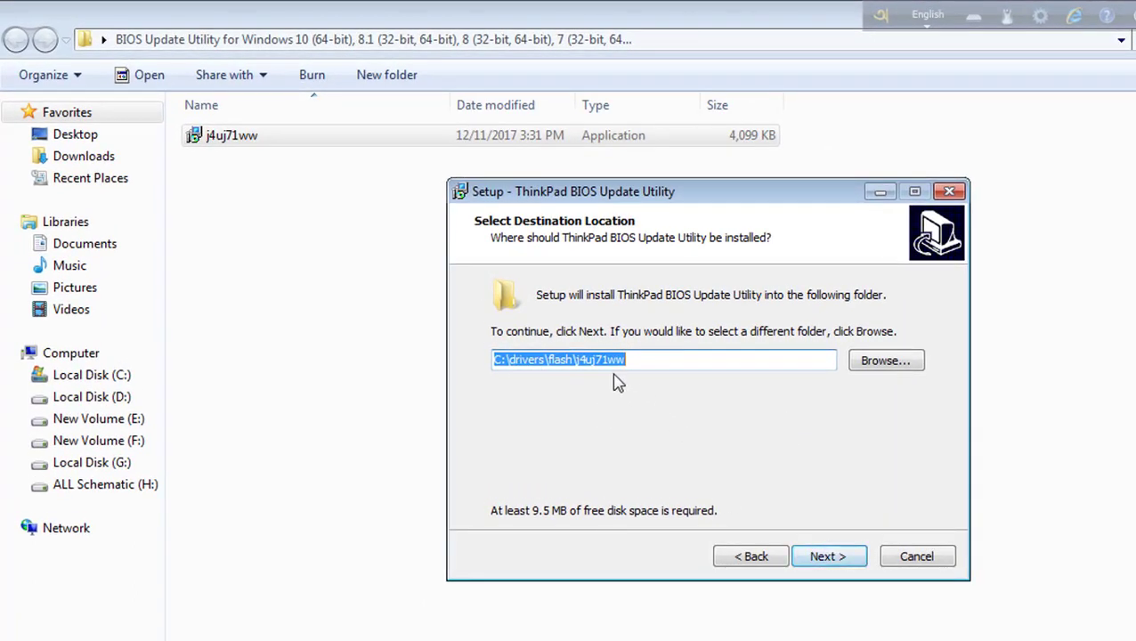
left_click(835, 556)
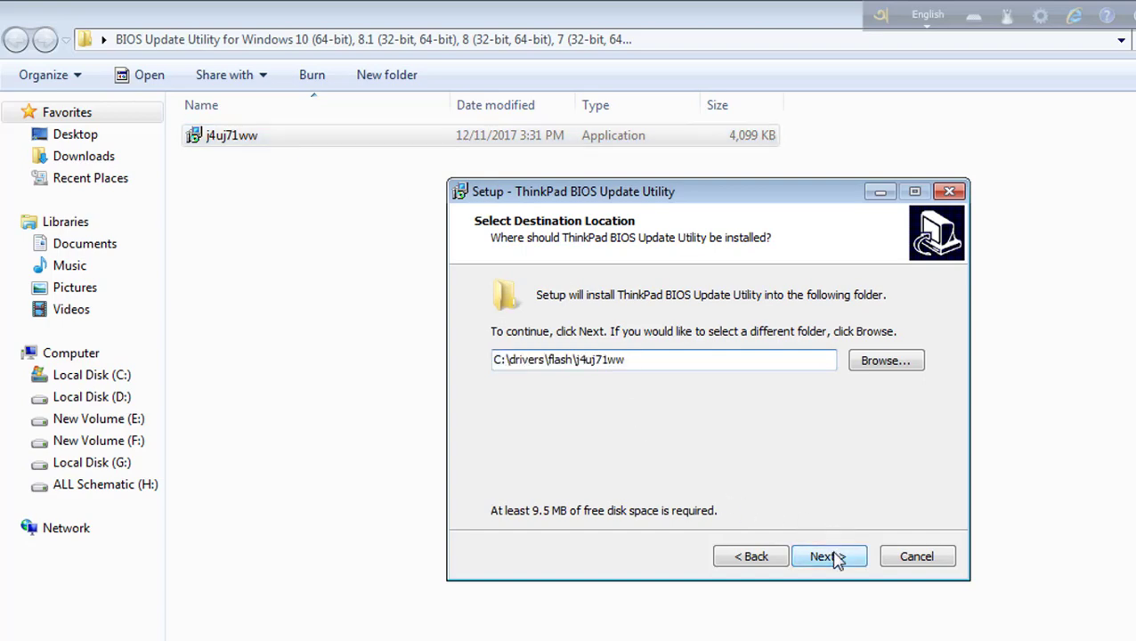
left_click(829, 556)
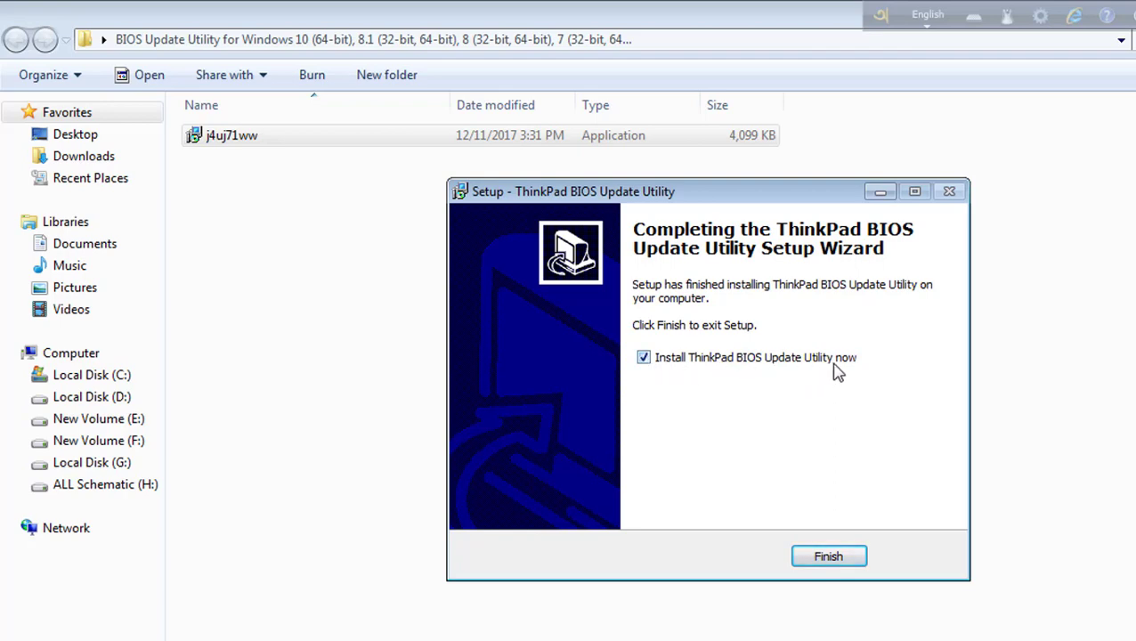
Finish the setup with "Install ThinkPad BIOS Update Utility now" unchecked and close the folder window.
left_click(643, 358)
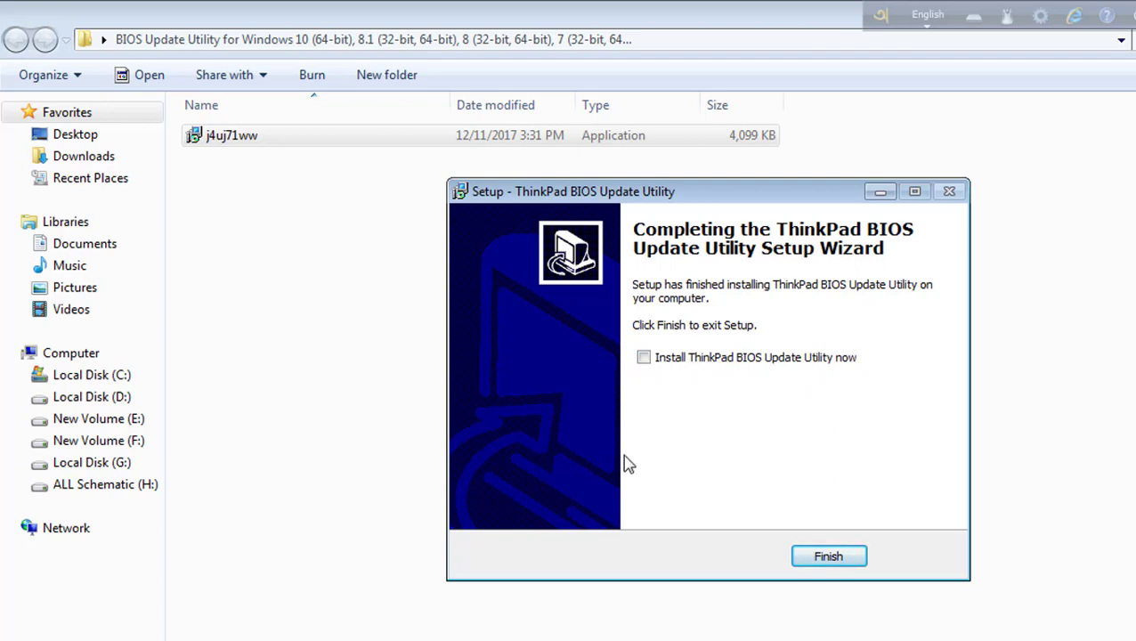
left_click(810, 554)
left_click(526, 398)
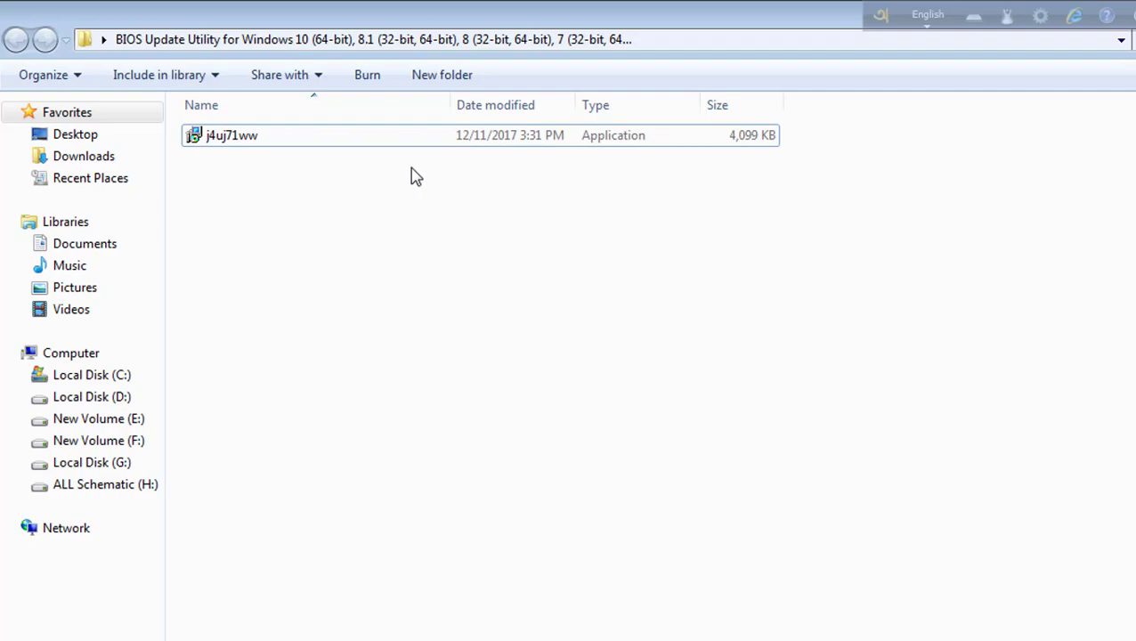
key("alt+F4")
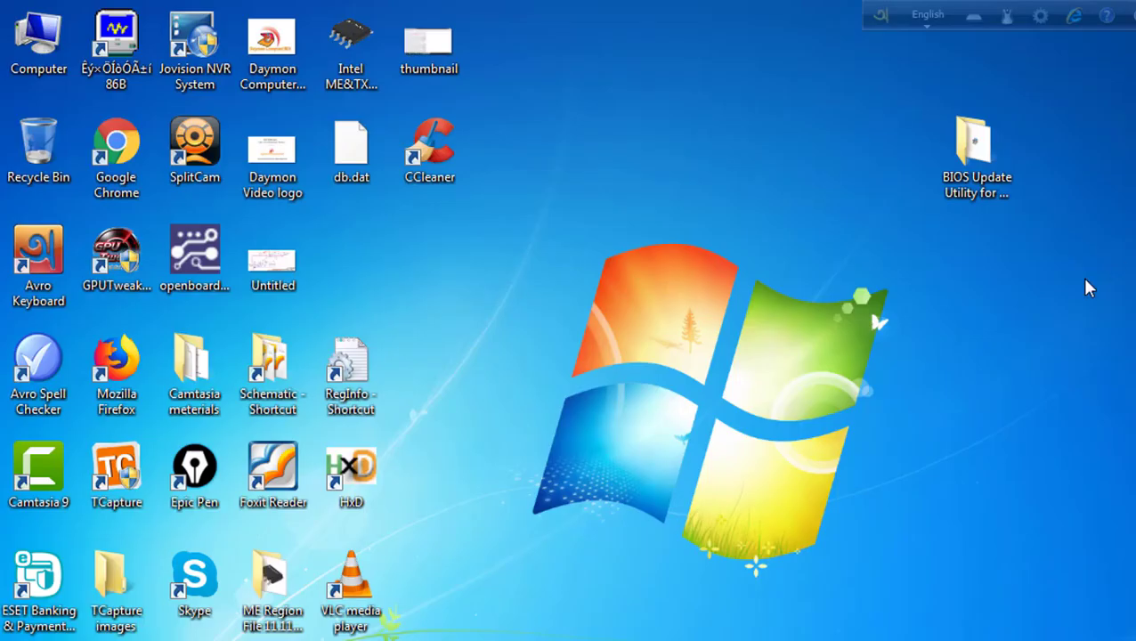
Open the extracted BIOS folder C:\drivers\flash\j4uj71ww\j4et89ww.
double_click(41, 44)
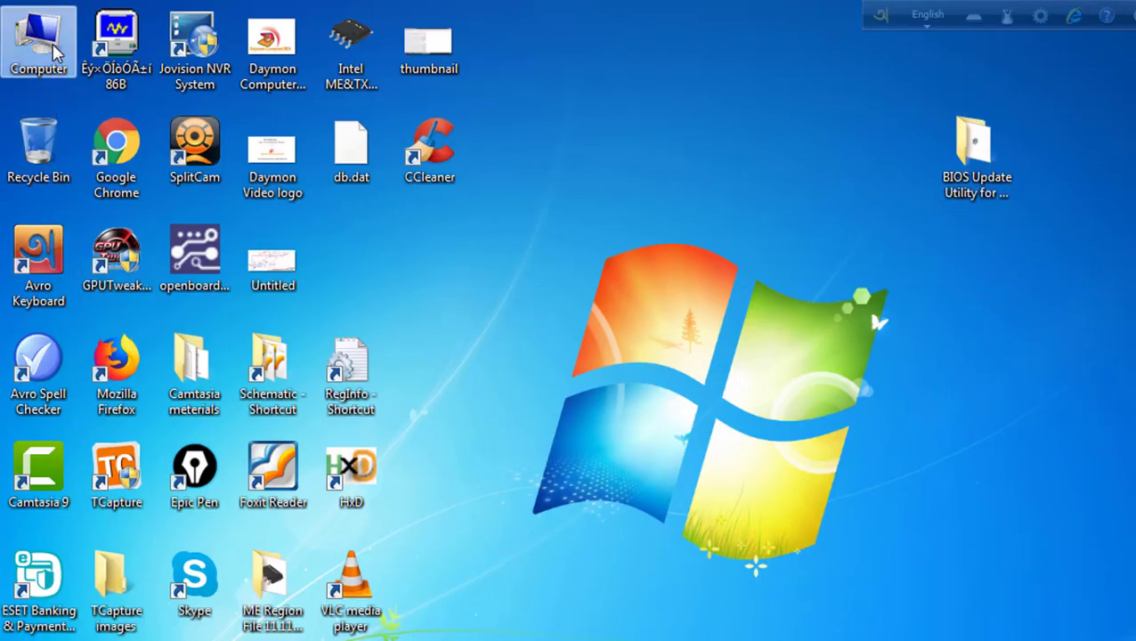
left_click(303, 161)
double_click(302, 161)
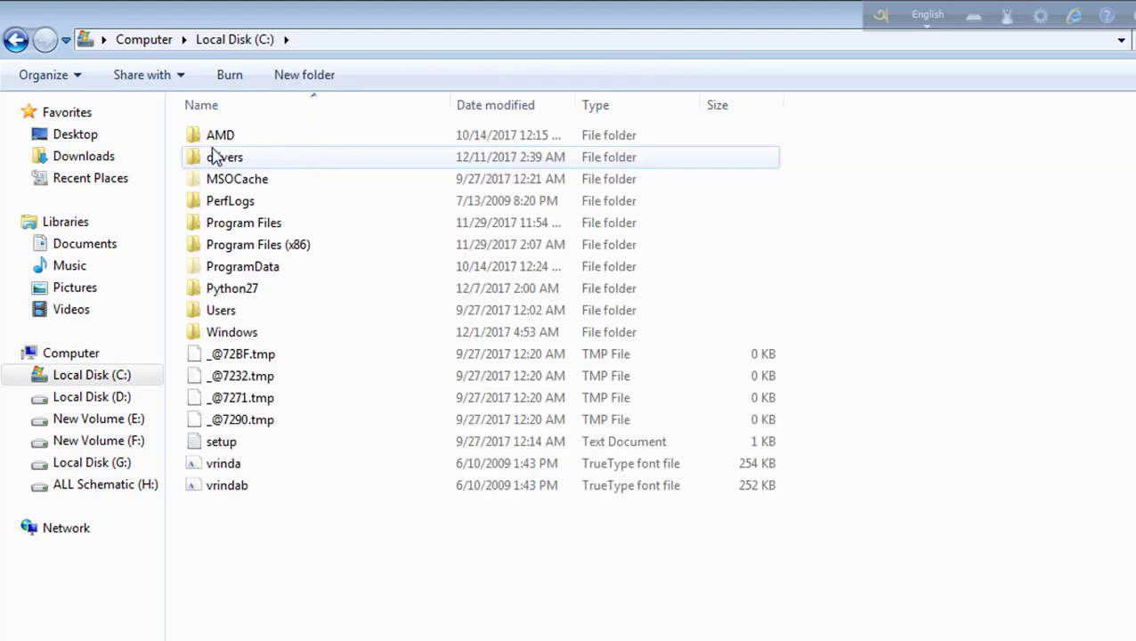
double_click(228, 159)
double_click(218, 142)
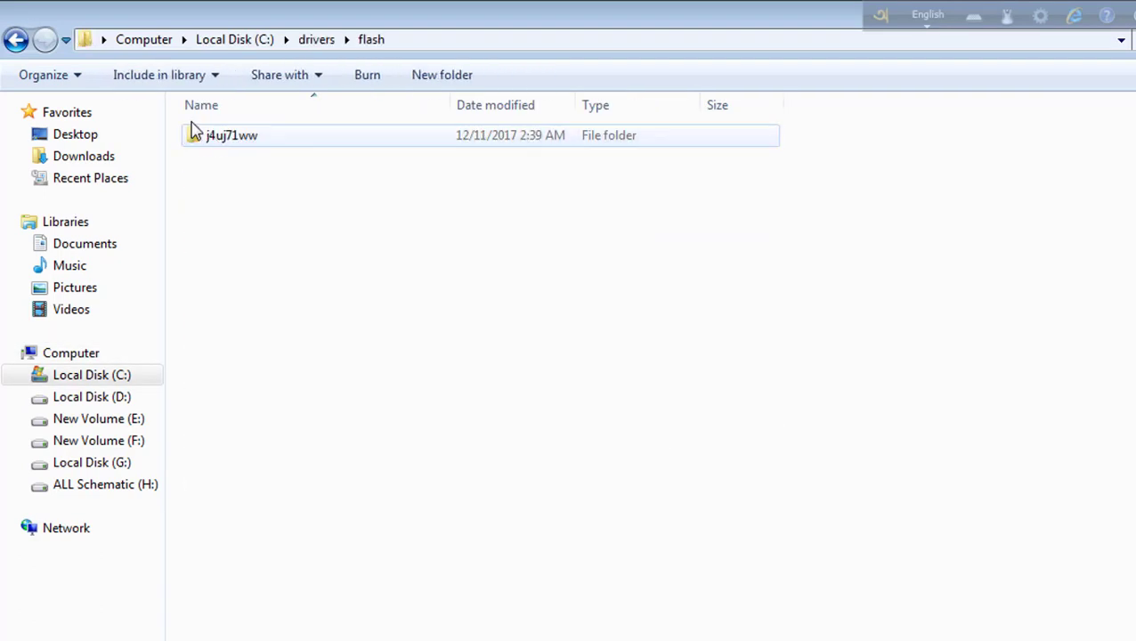
double_click(227, 143)
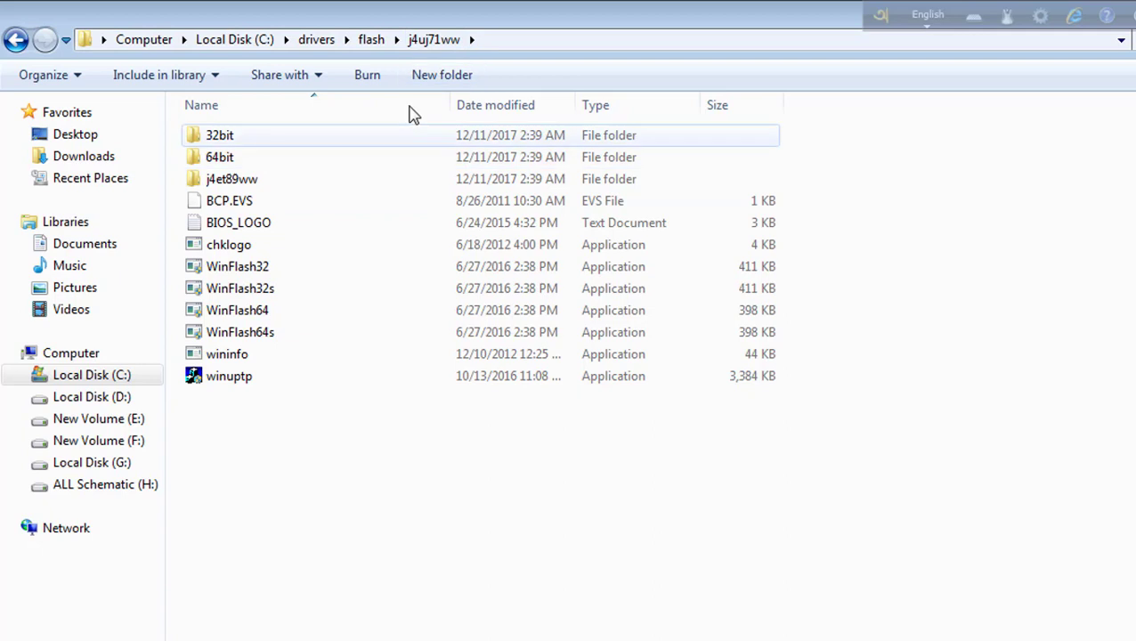
double_click(253, 181)
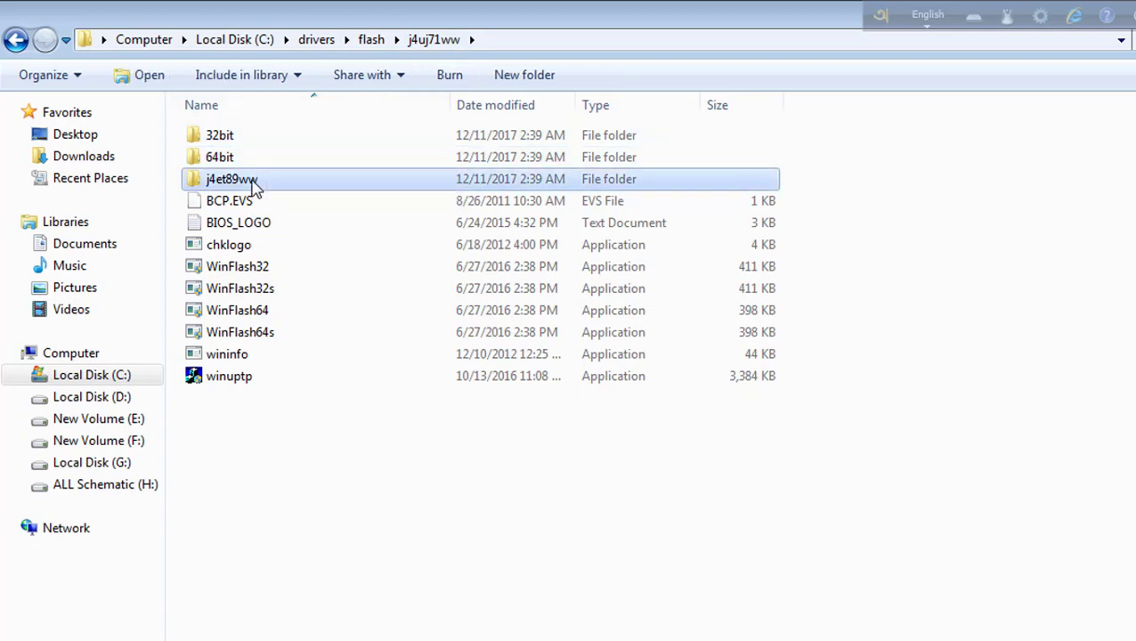
Copy the $0AJ4000.FL1 file from the j4et89ww folder to the desktop.
right_click(268, 139)
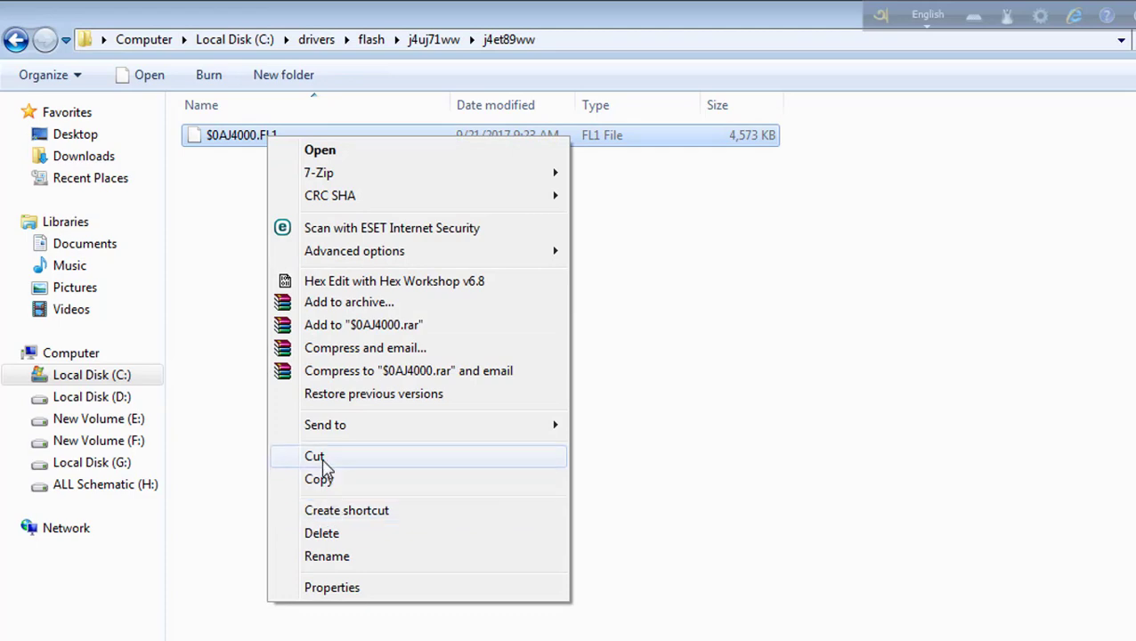
left_click(321, 480)
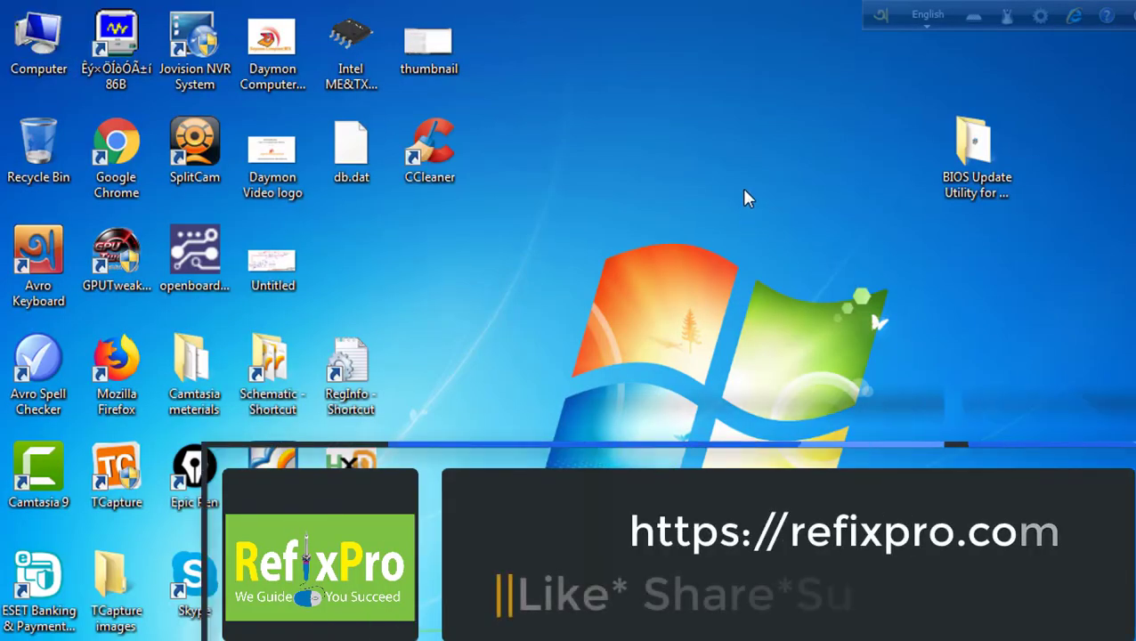
right_click(746, 198)
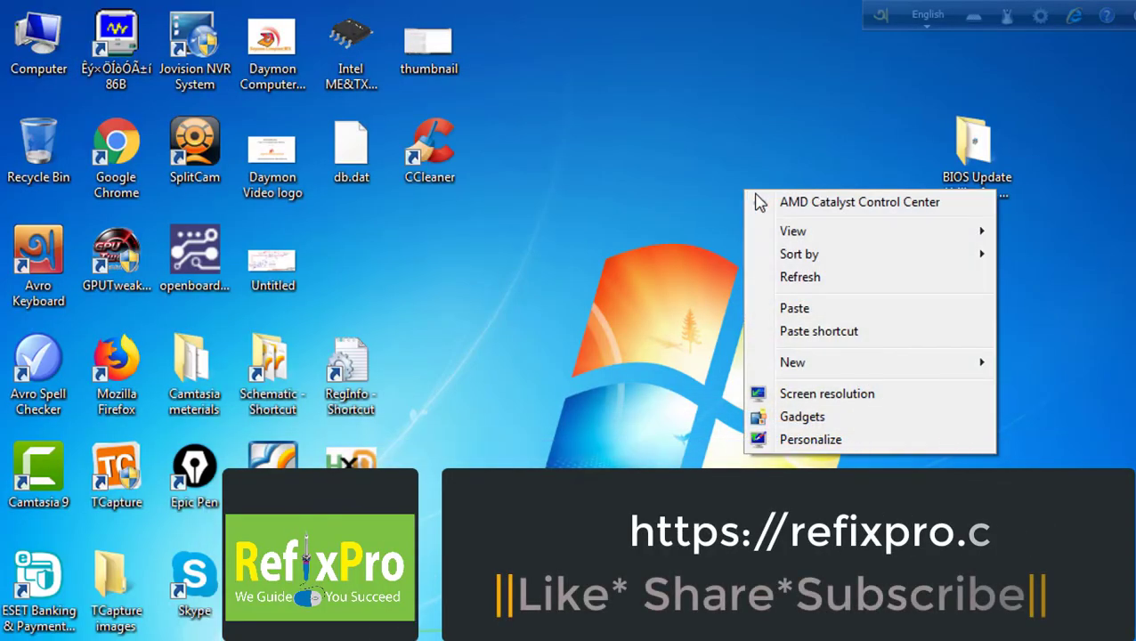
left_click(802, 308)
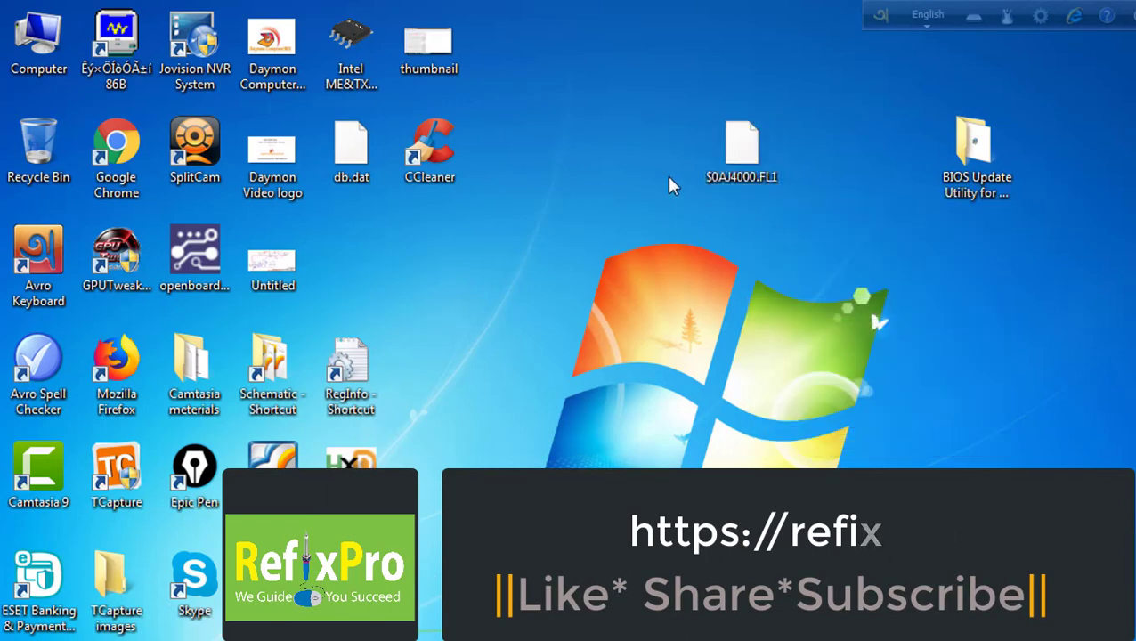
Move $0AJ4000.FL1 from the desktop into the BIOS Update Utility folder and maximize that folder's window.
double_click(973, 144)
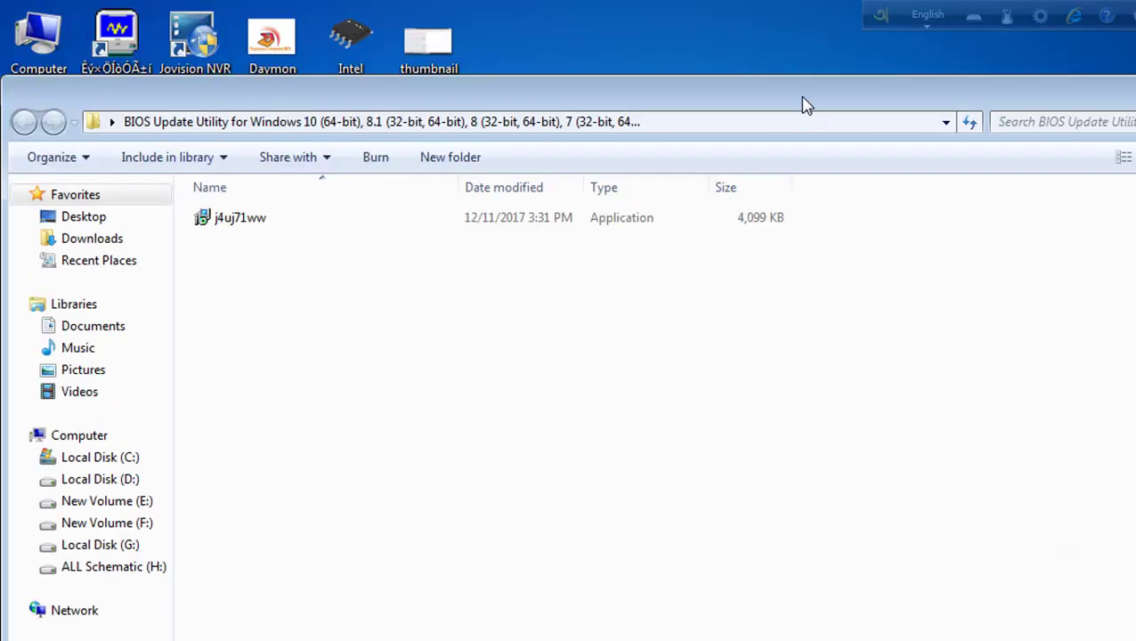
left_click_drag(806, 105, 931, 266)
left_click_drag(727, 162, 649, 501)
left_click(561, 519)
key("super+Up")
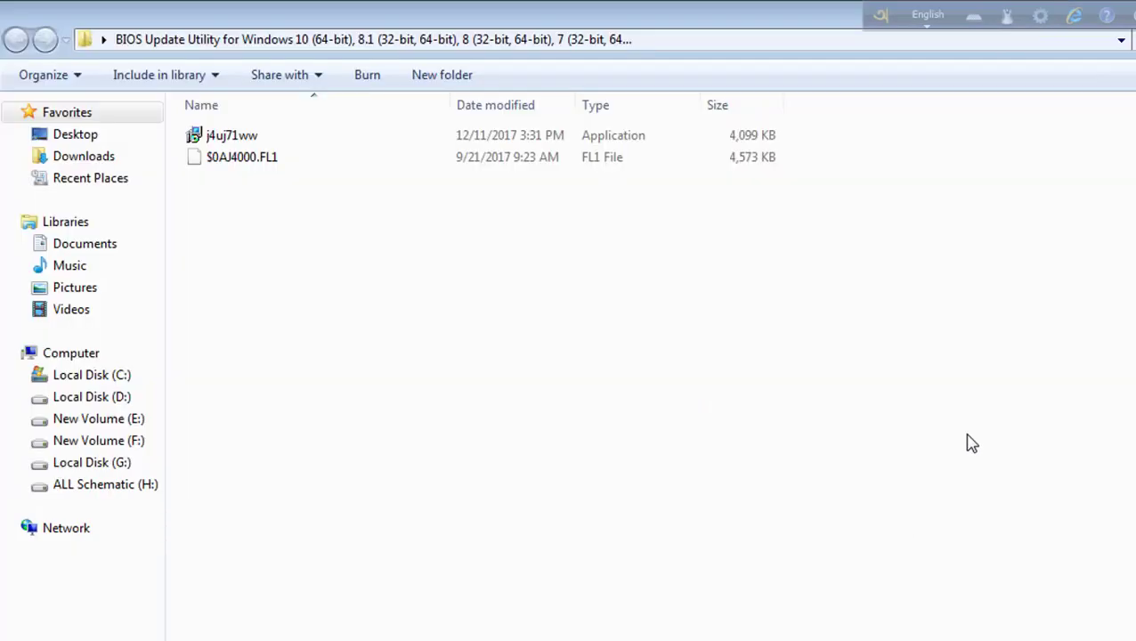
Open $0AJ4000.FL1 with HxD Hex Editor chosen from the installed programs, always using it for this file type.
right_click(223, 167)
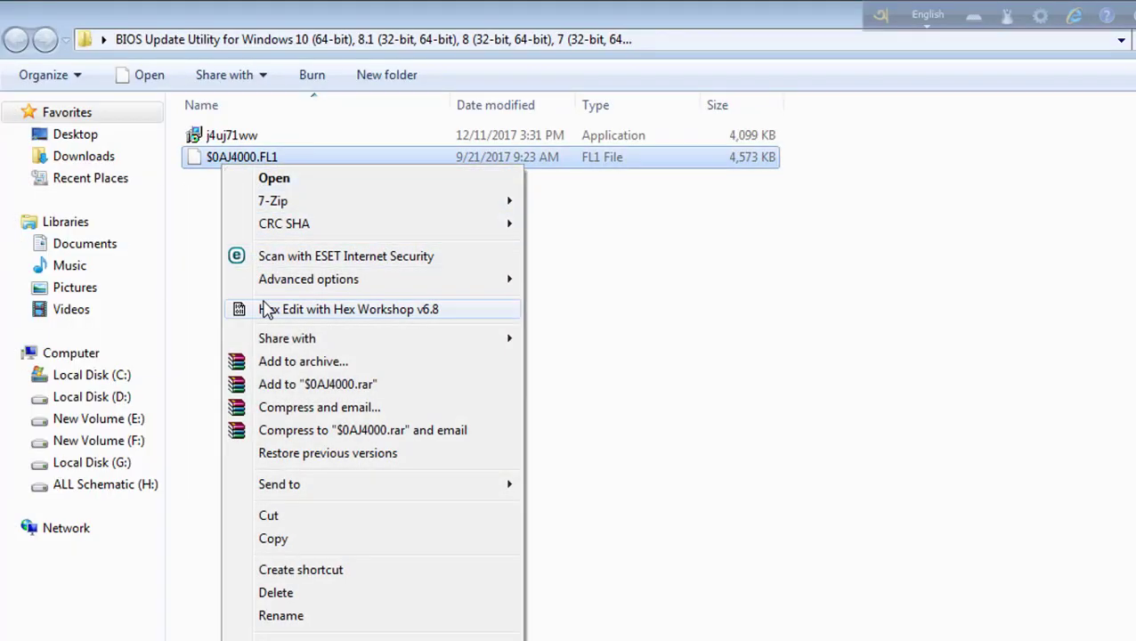
left_click(256, 179)
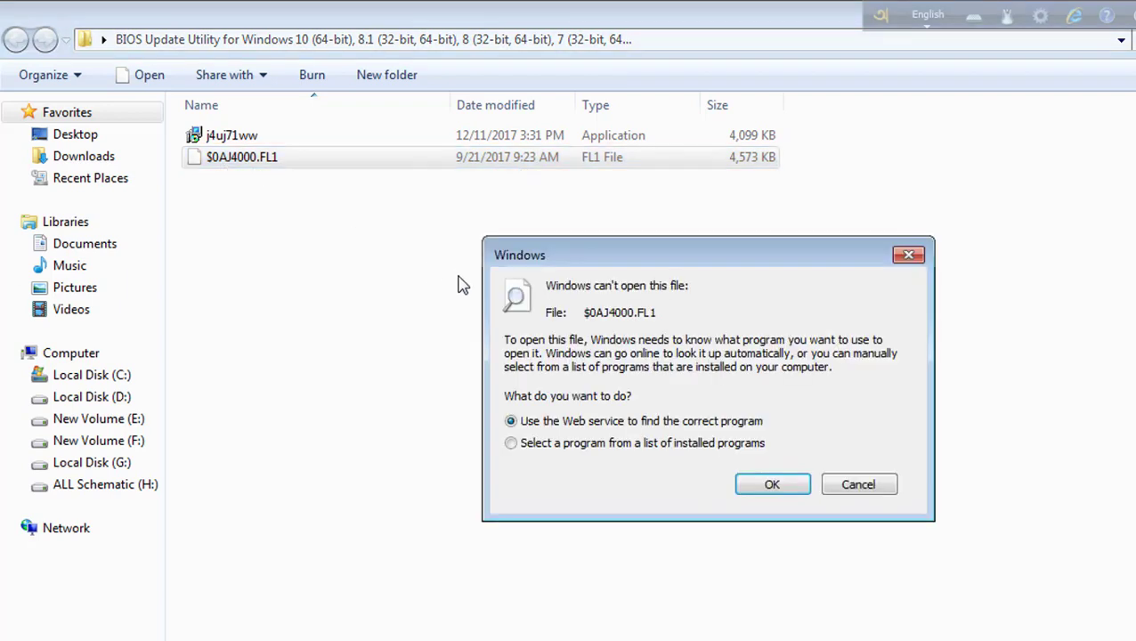
left_click(548, 436)
left_click(753, 490)
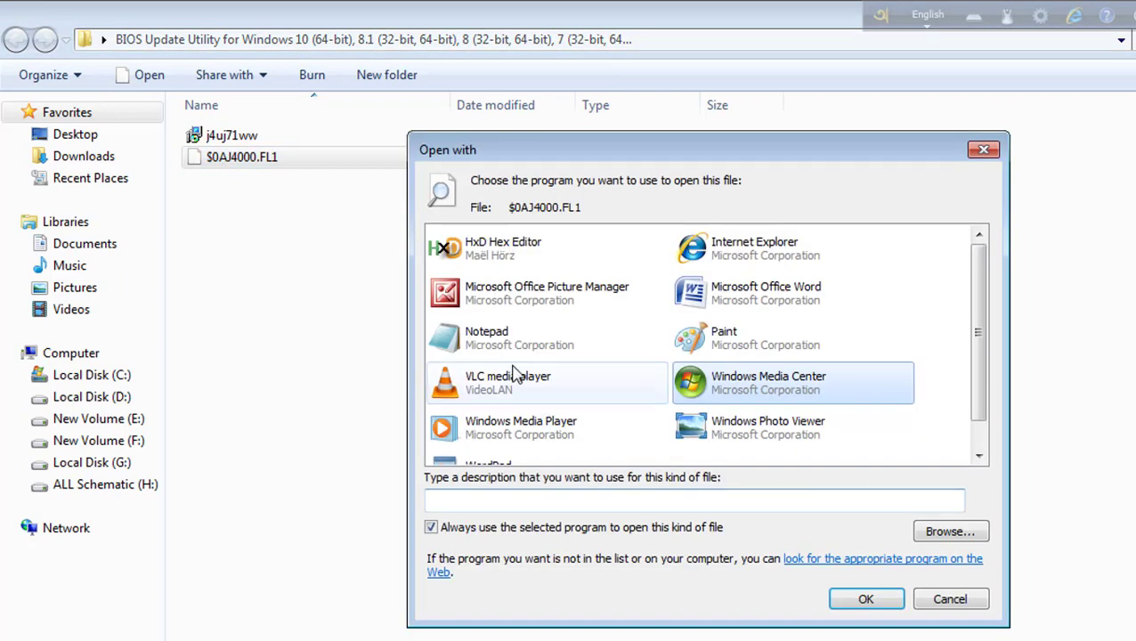
left_click(498, 251)
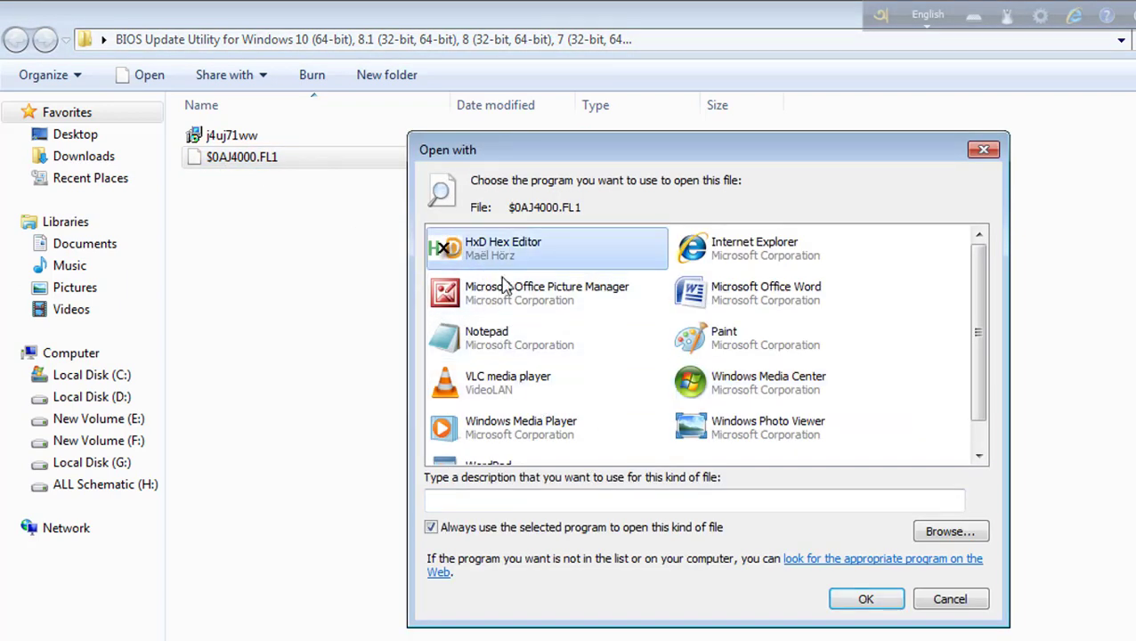
left_click(890, 601)
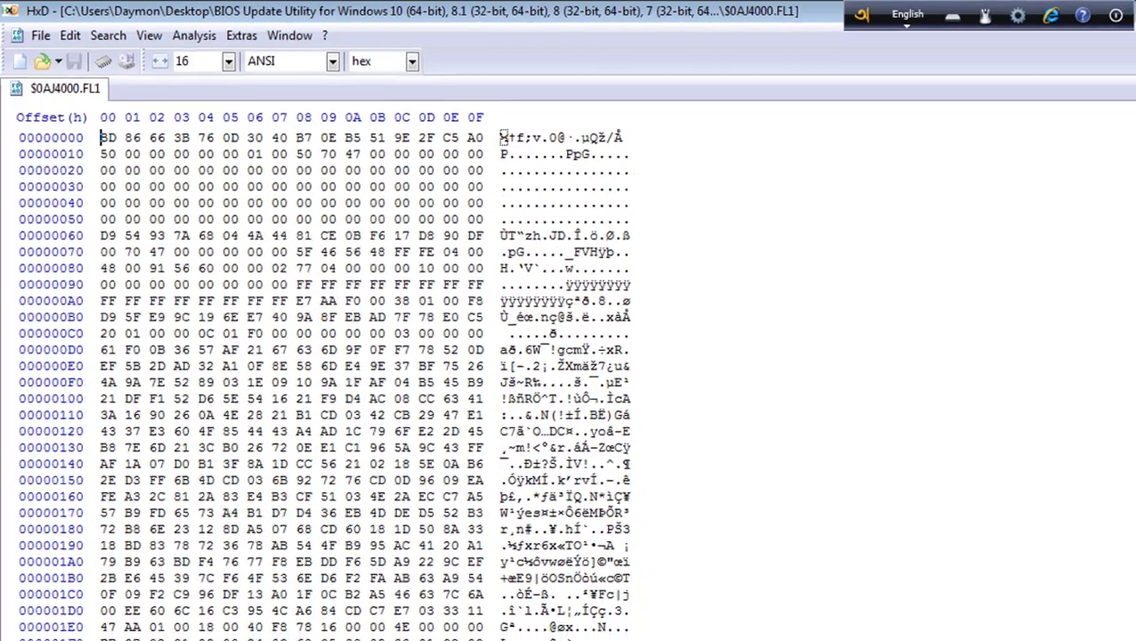
Restore the HxD window to a smaller size, minimize all other windows, and move it to leave the desktop's backup file accessible.
key("super+Down")
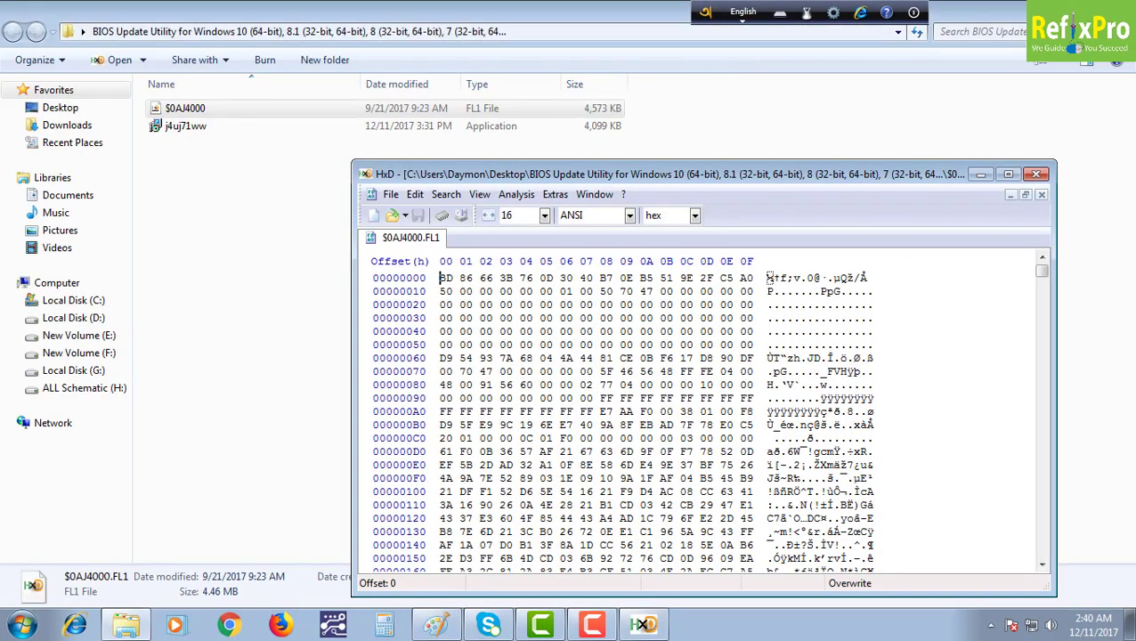
key("super+Home")
left_click_drag(718, 174, 567, 66)
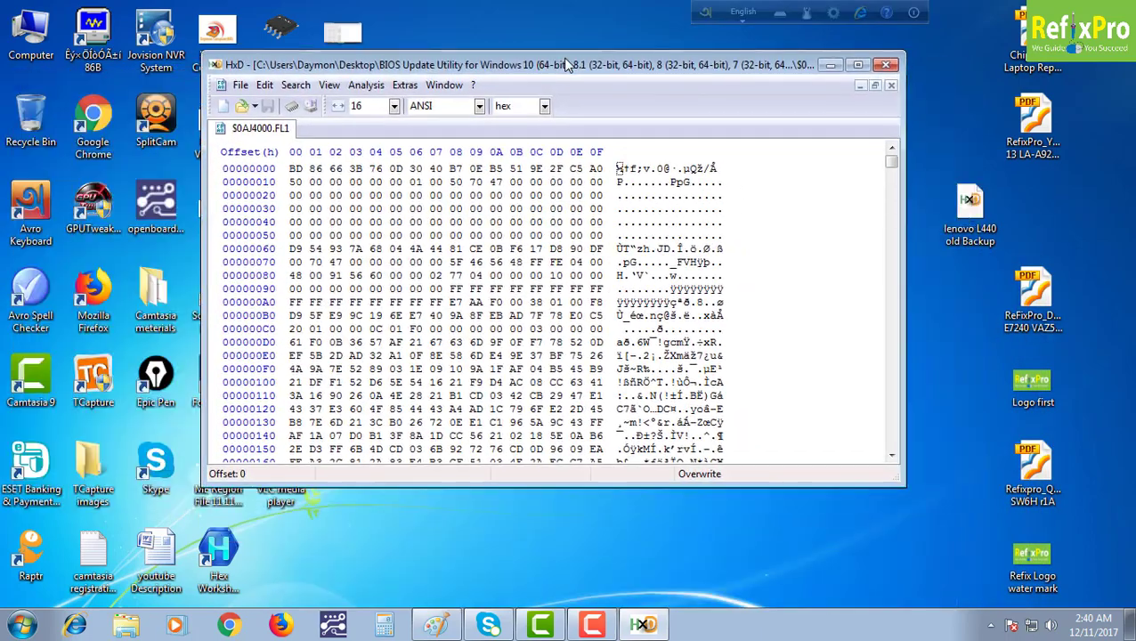
Open the lenovo L440 old Backup file from the desktop in HxD alongside $0AJ4000.FL1 and maximize the window.
left_click(974, 203)
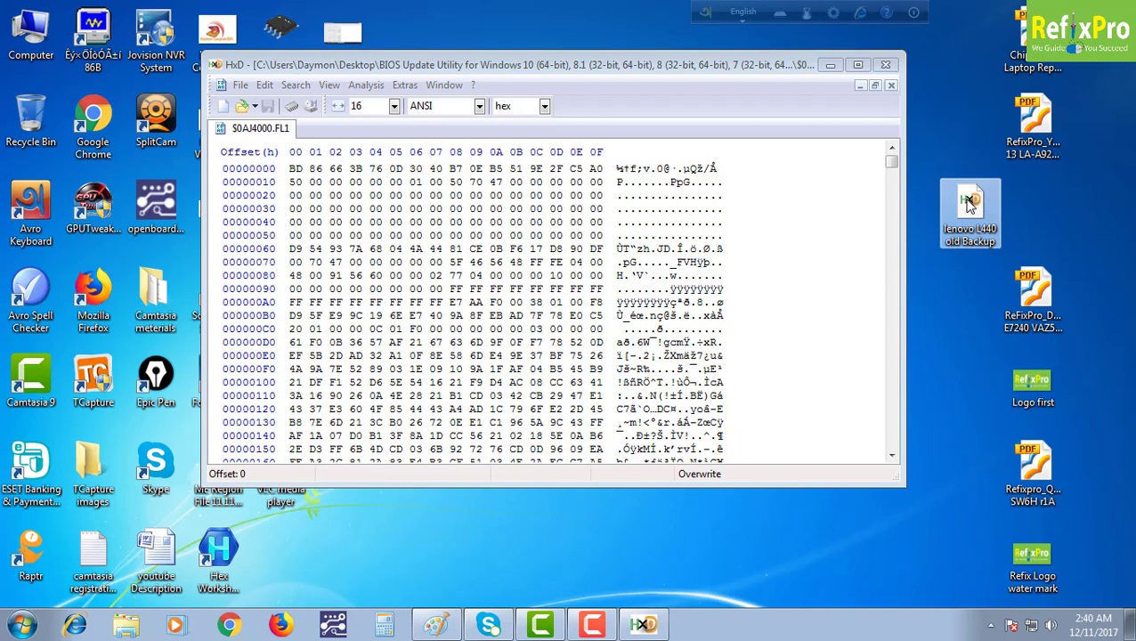
left_click_drag(971, 203, 826, 210)
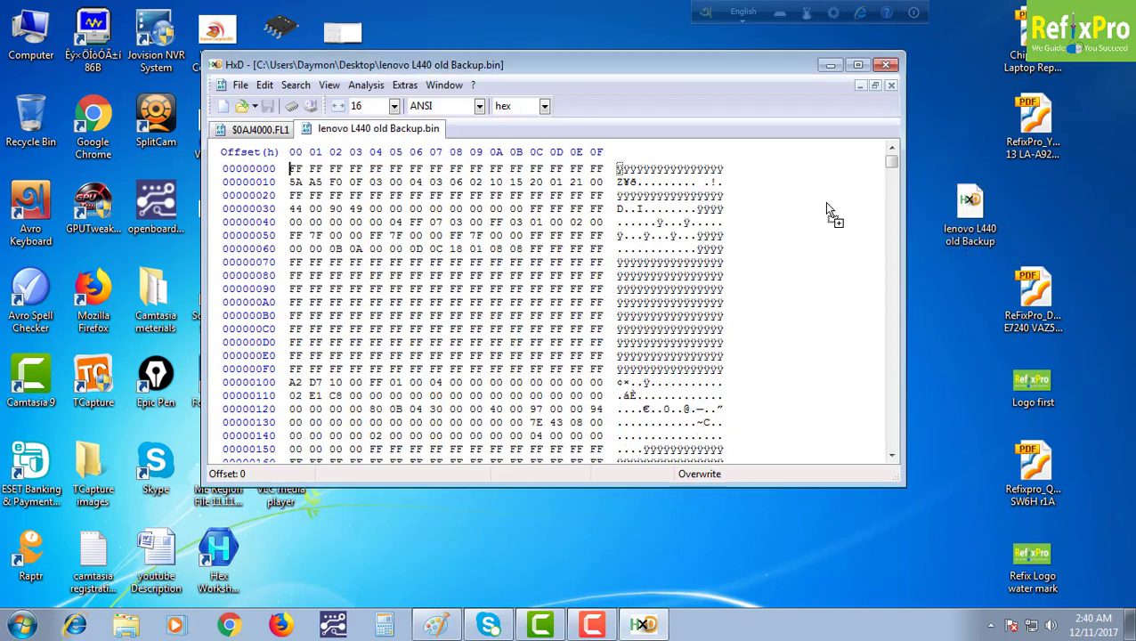
left_click_drag(605, 72, 721, 76)
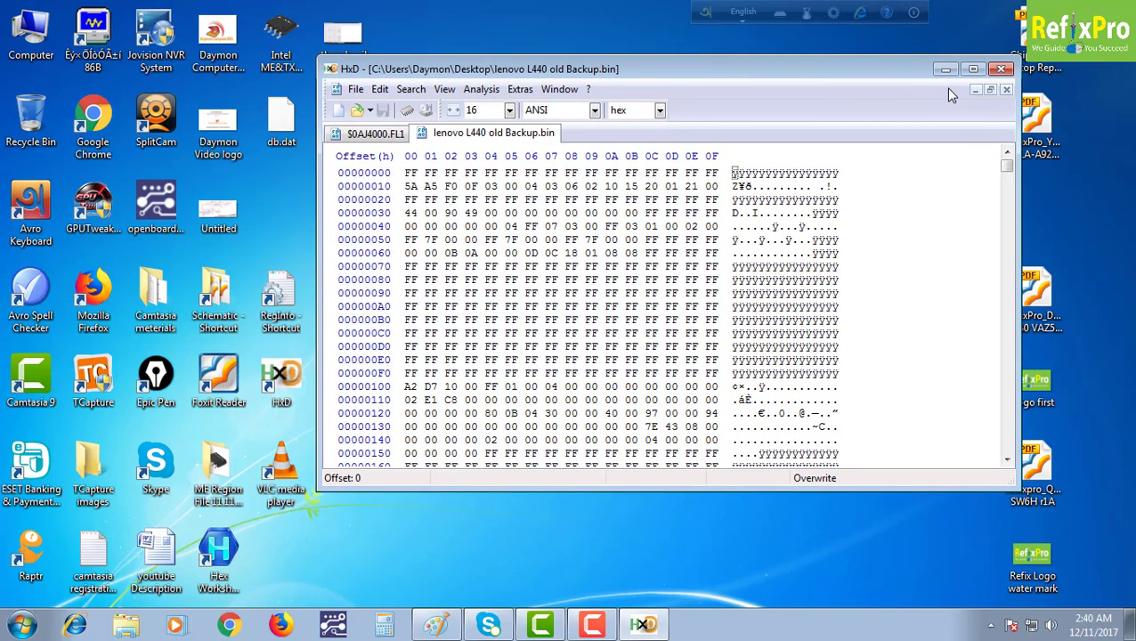
left_click(973, 70)
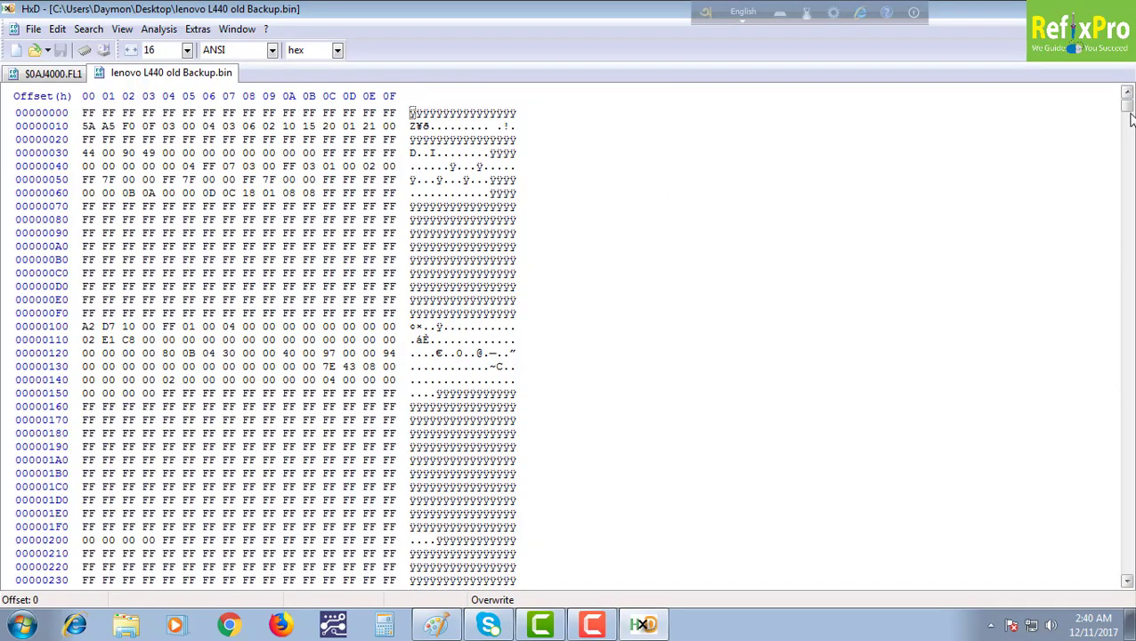
Copy the bytes BF 50 41 EB 1D at offset 007FFFD0, near the end of lenovo L440 old Backup.bin.
left_click_drag(1129, 114, 1130, 575)
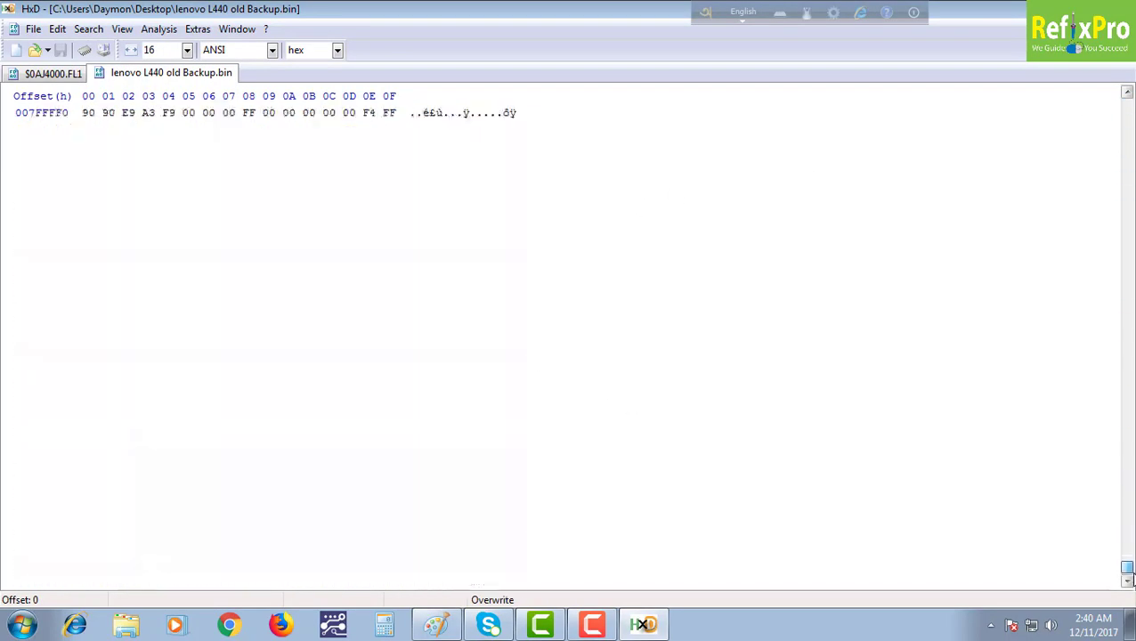
scroll(472, 248, "up", 4)
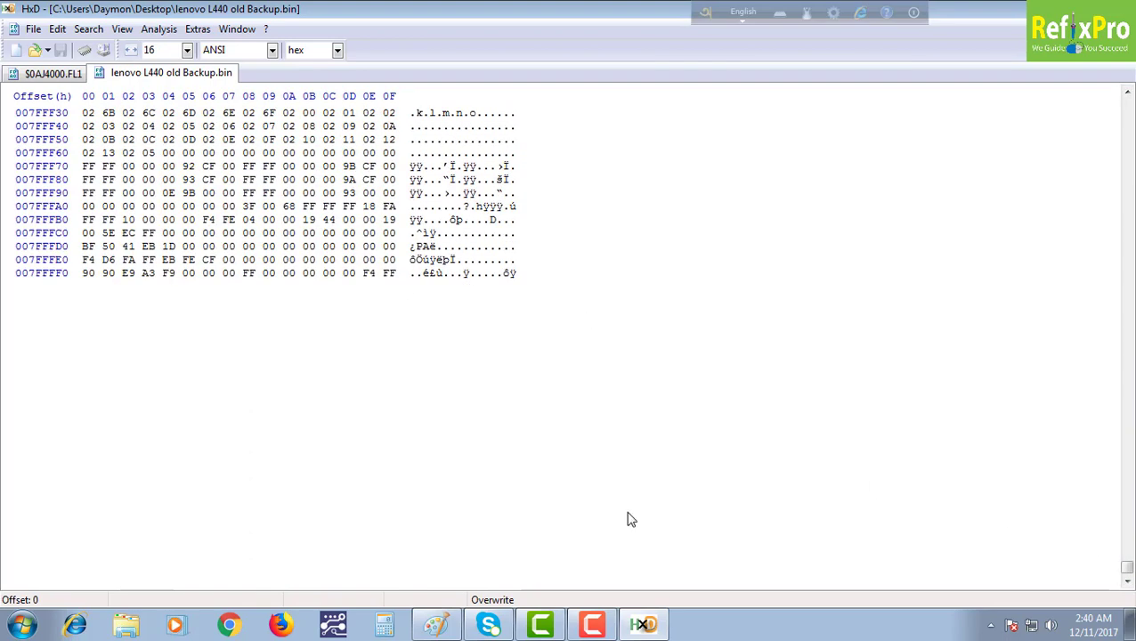
left_click(593, 624)
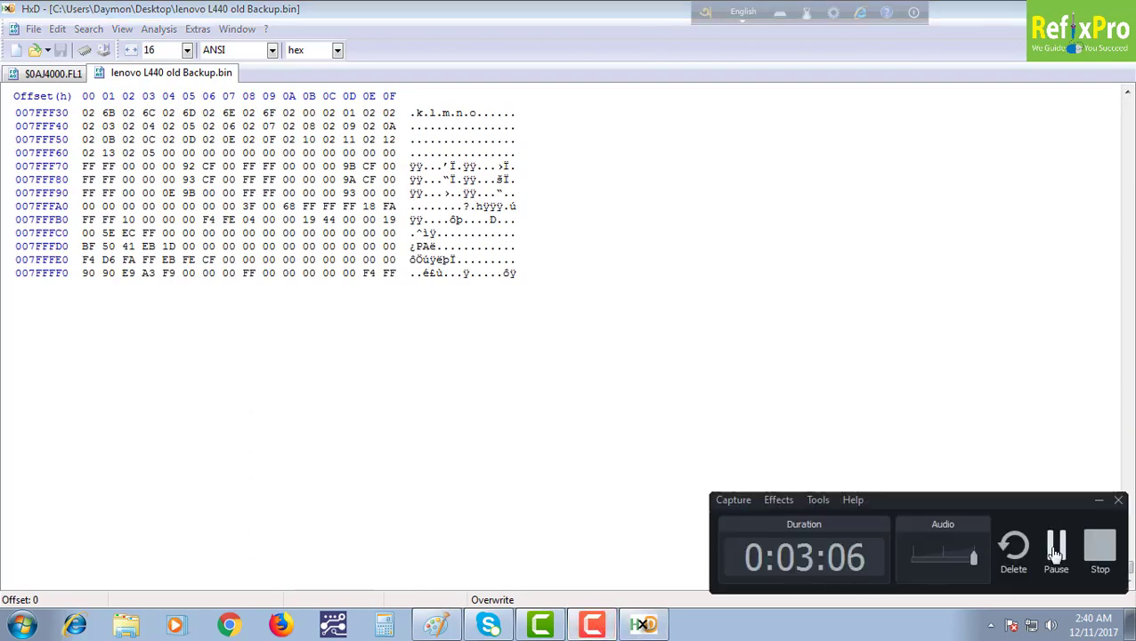
left_click(593, 623)
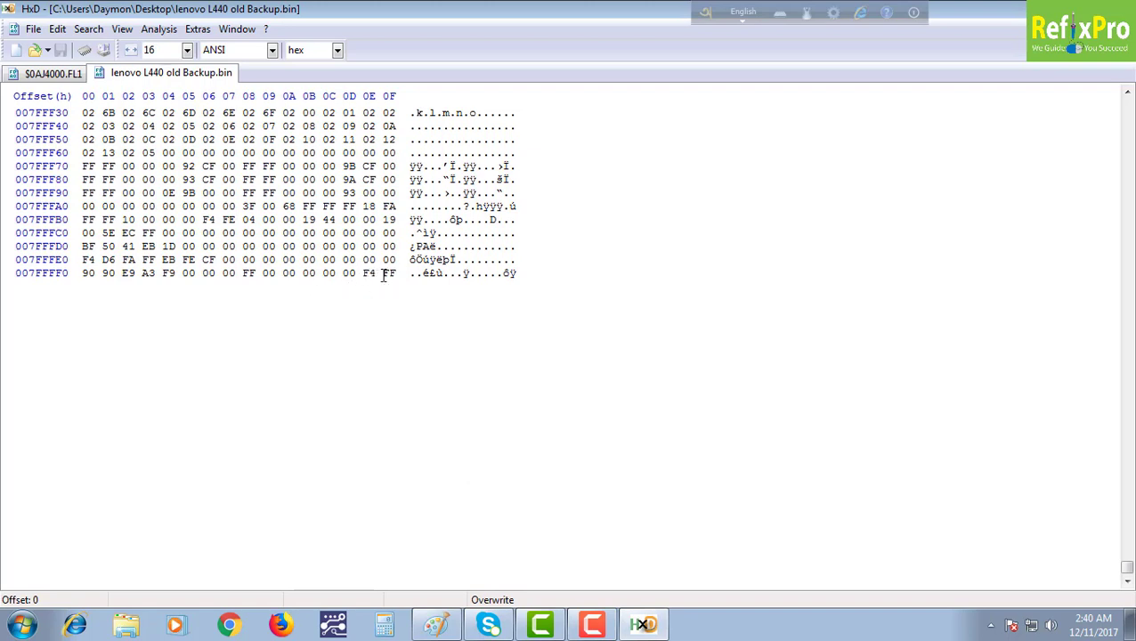
scroll(322, 348, "up", 2)
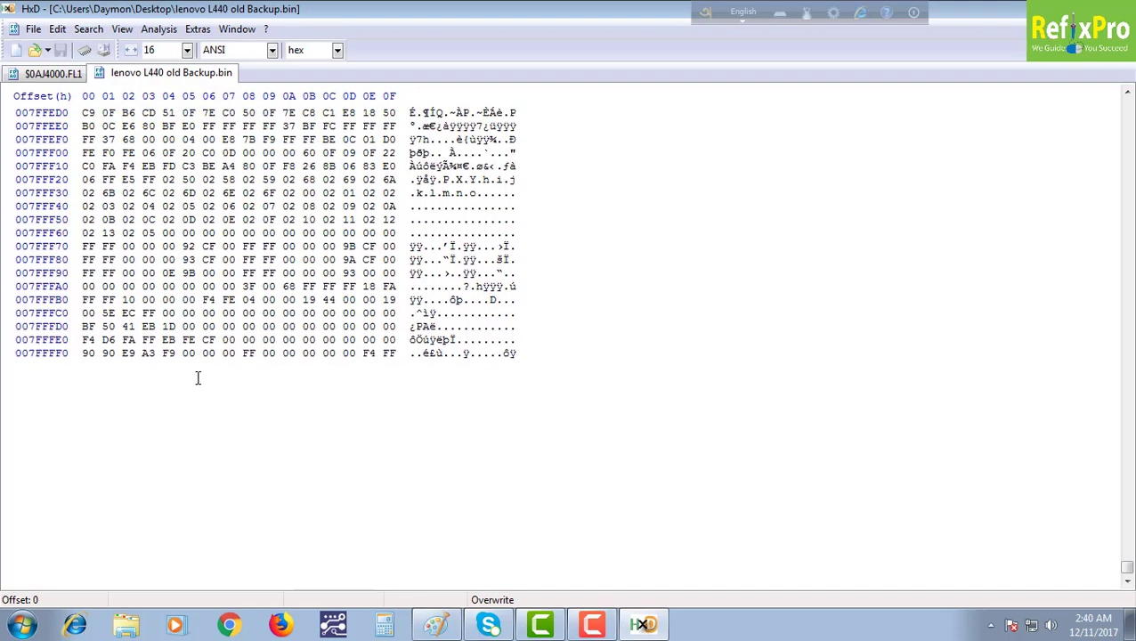
left_click_drag(161, 329, 85, 326)
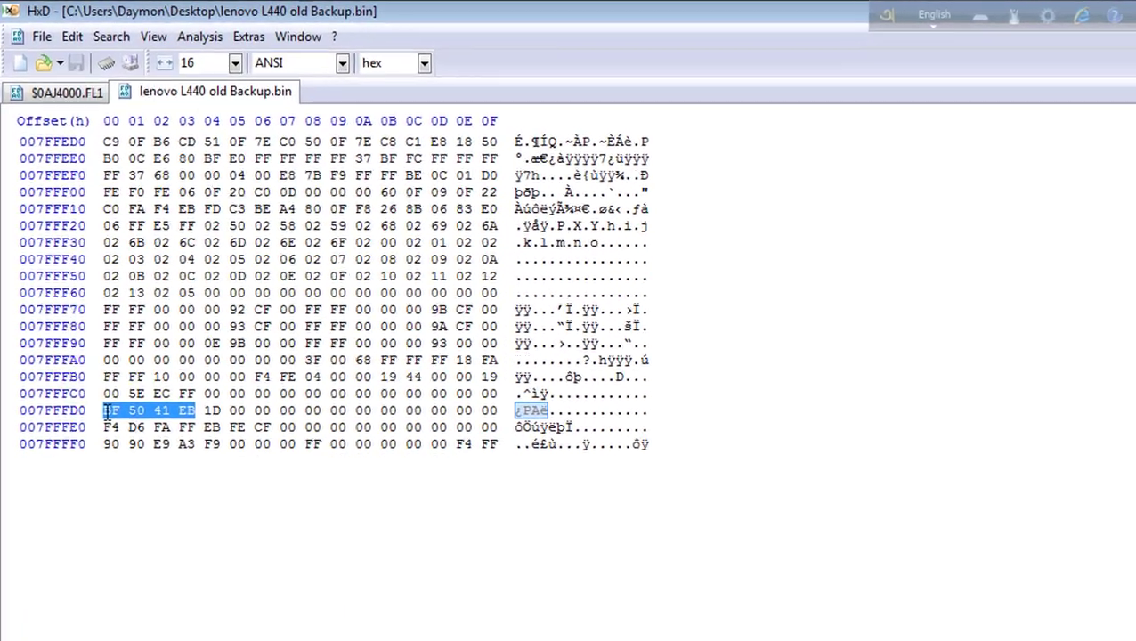
left_click_drag(165, 422, 112, 422)
right_click(112, 422)
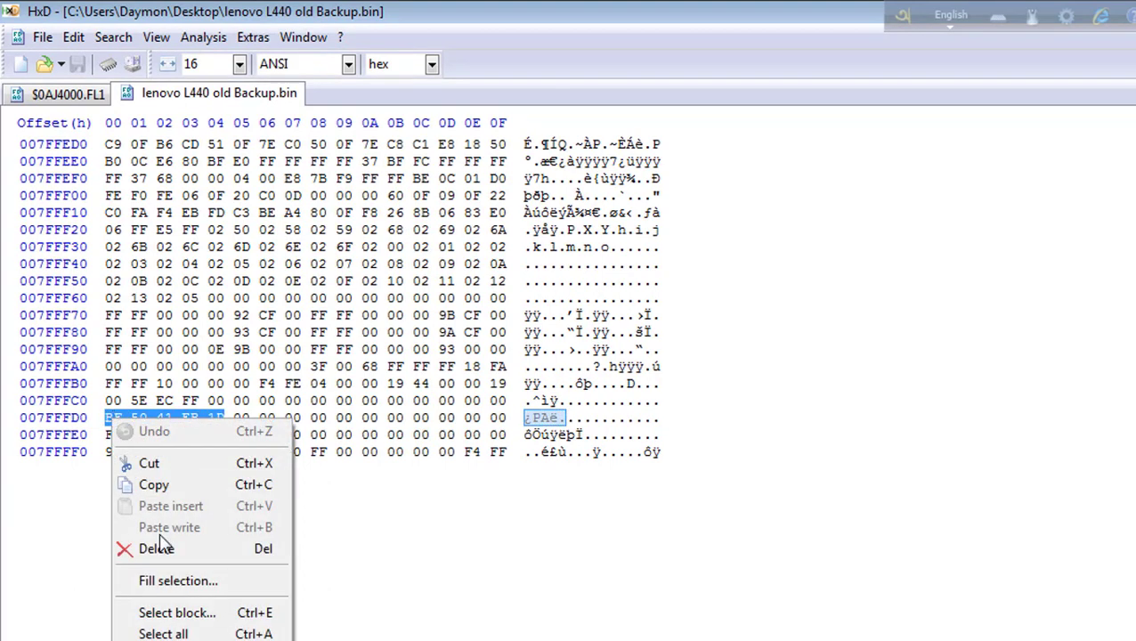
left_click(153, 488)
left_click(413, 538)
scroll(563, 599, "up", 11)
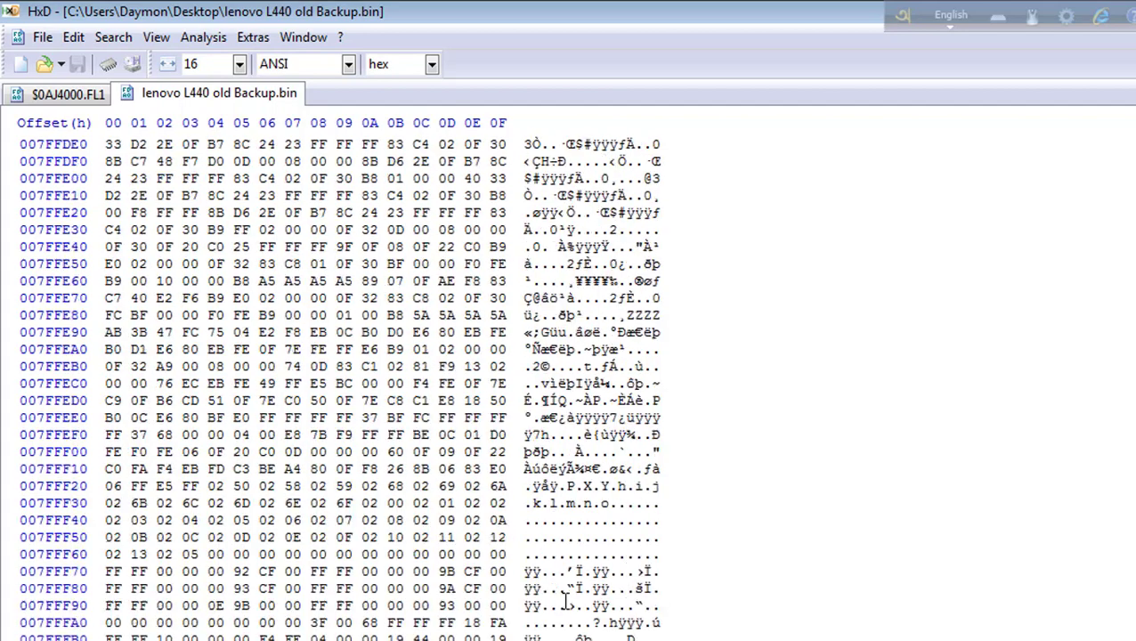
Search forward in $0AJ4000.FL1 for the copied sequence BF 50 41 EB 1D as hex-values.
left_click(82, 94)
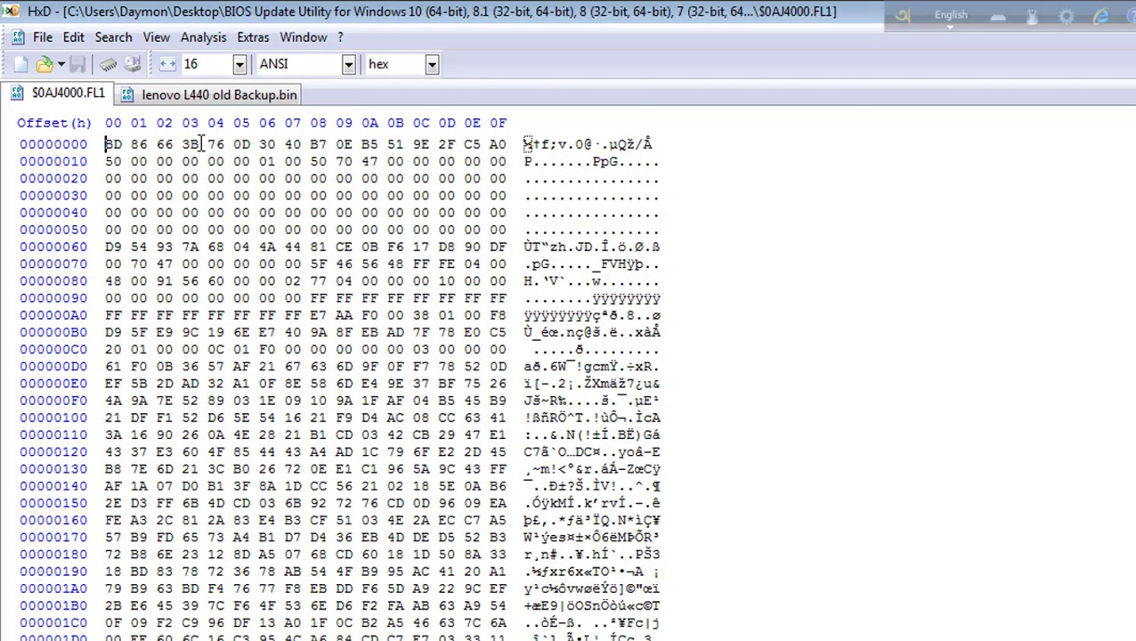
left_click(114, 39)
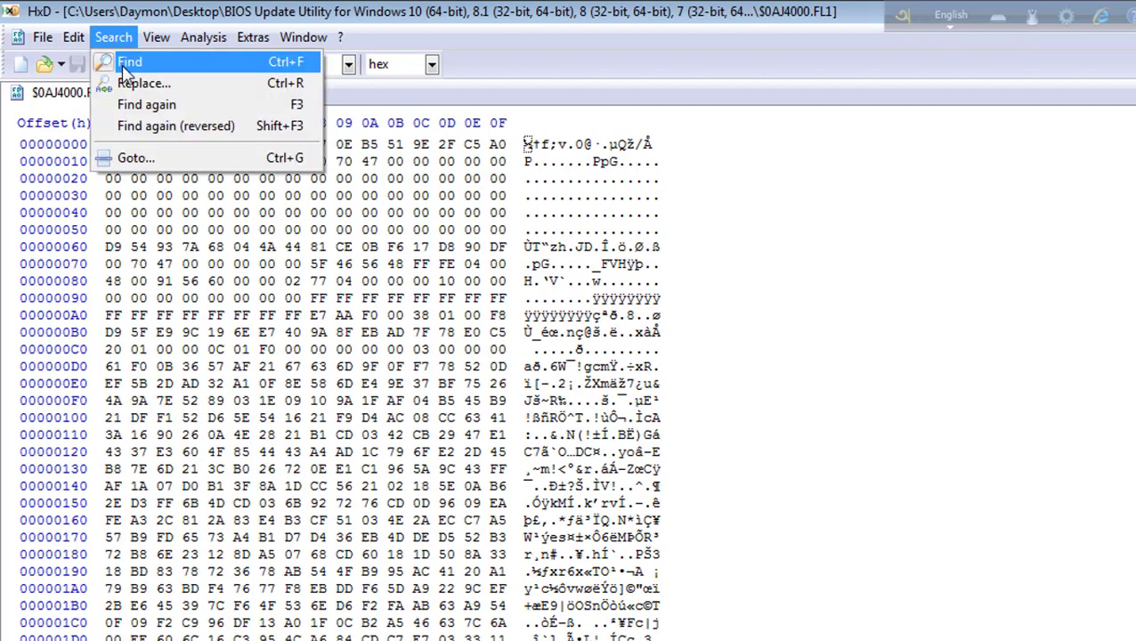
left_click(126, 63)
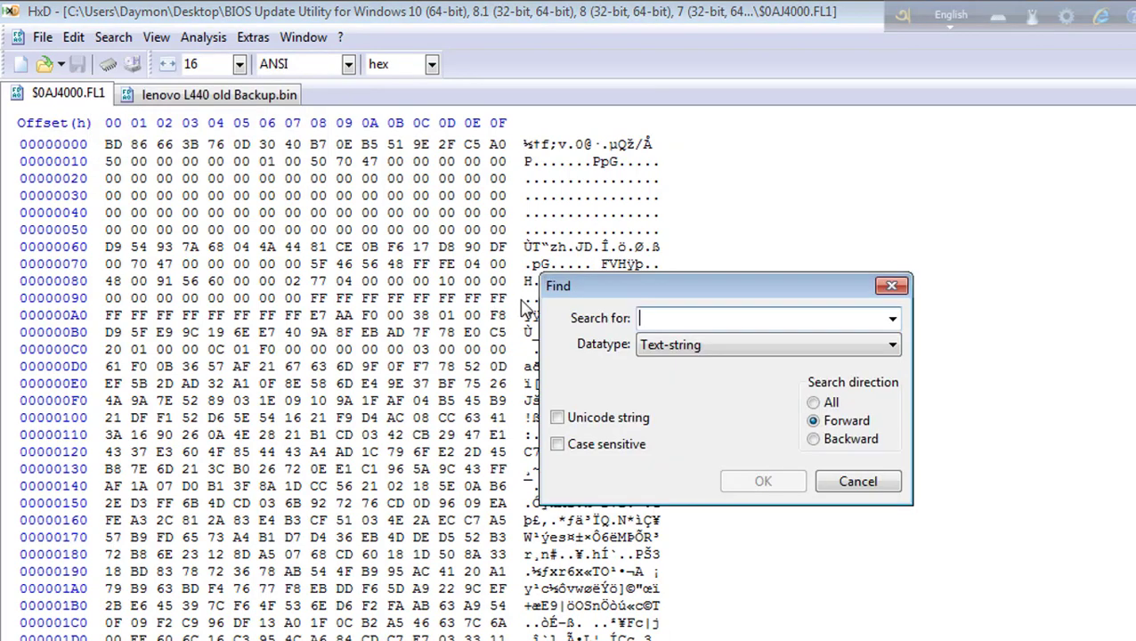
right_click(692, 317)
left_click(739, 411)
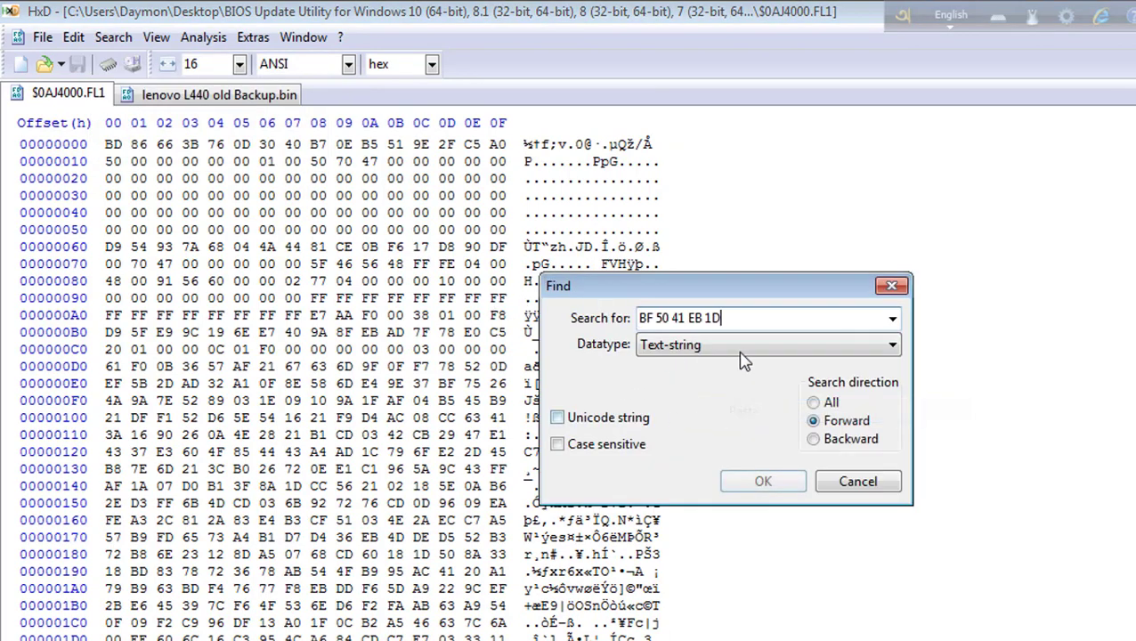
left_click(891, 346)
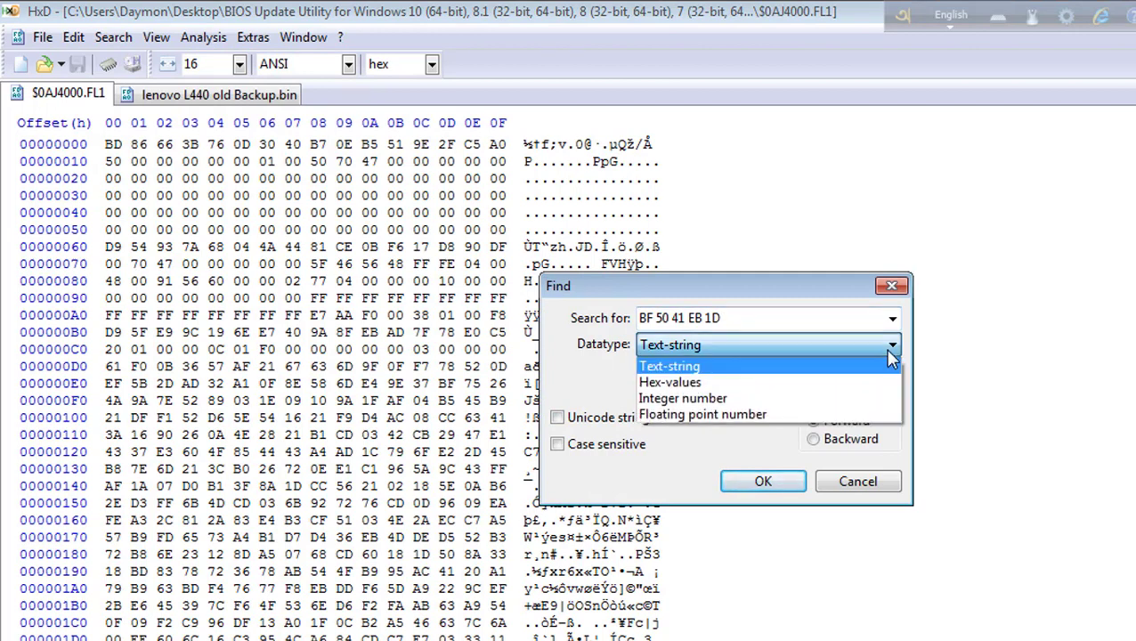
left_click(712, 389)
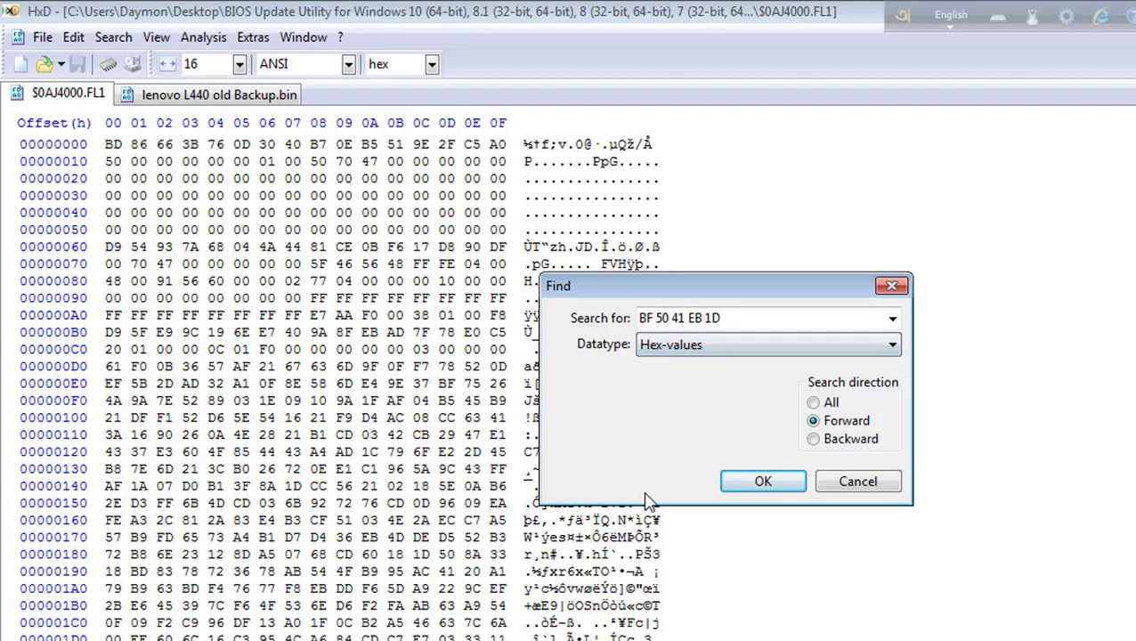
left_click(749, 488)
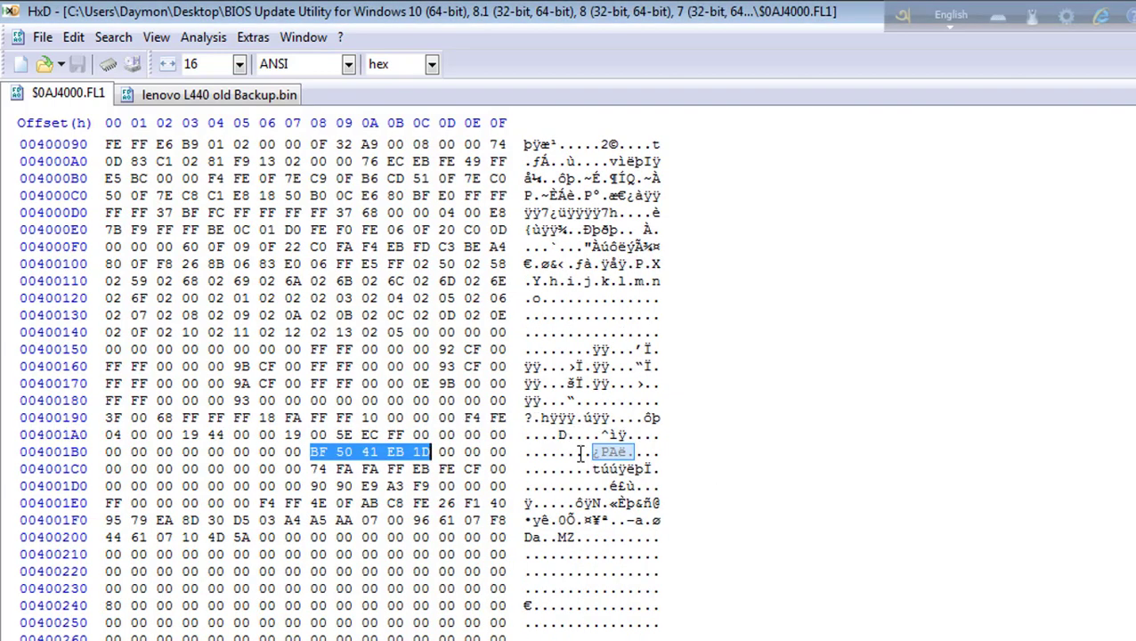
Compare the bytes following BF 50 41 EB 1D in $0AJ4000.FL1 with the ending of lenovo L440 old Backup.bin.
scroll(723, 494, "down", 1)
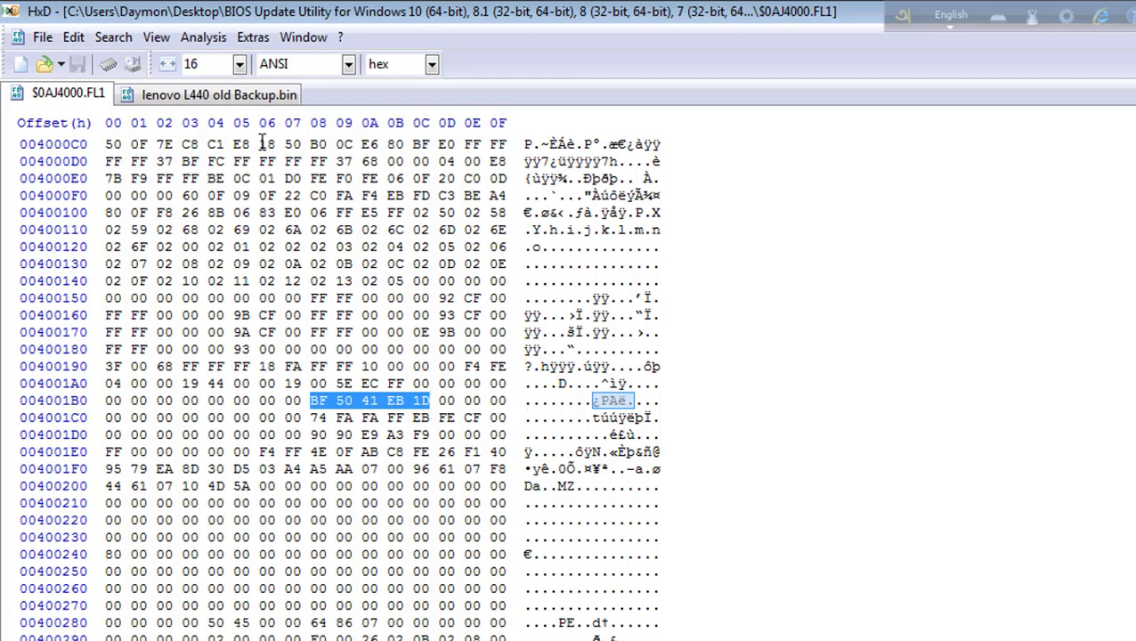
left_click(246, 94)
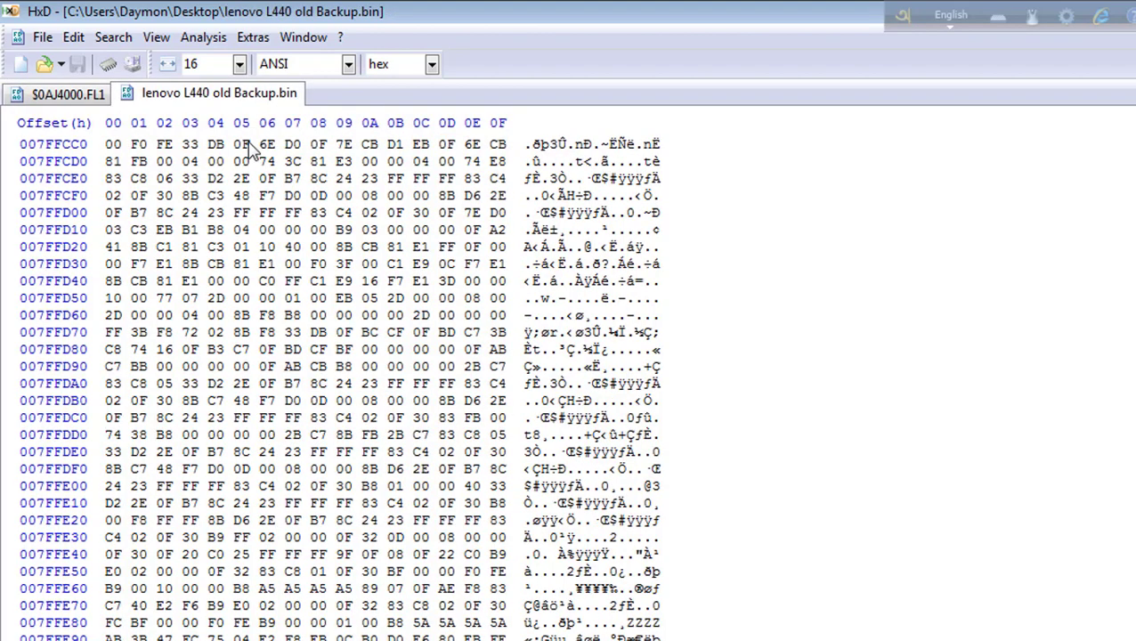
scroll(363, 507, "down", 7)
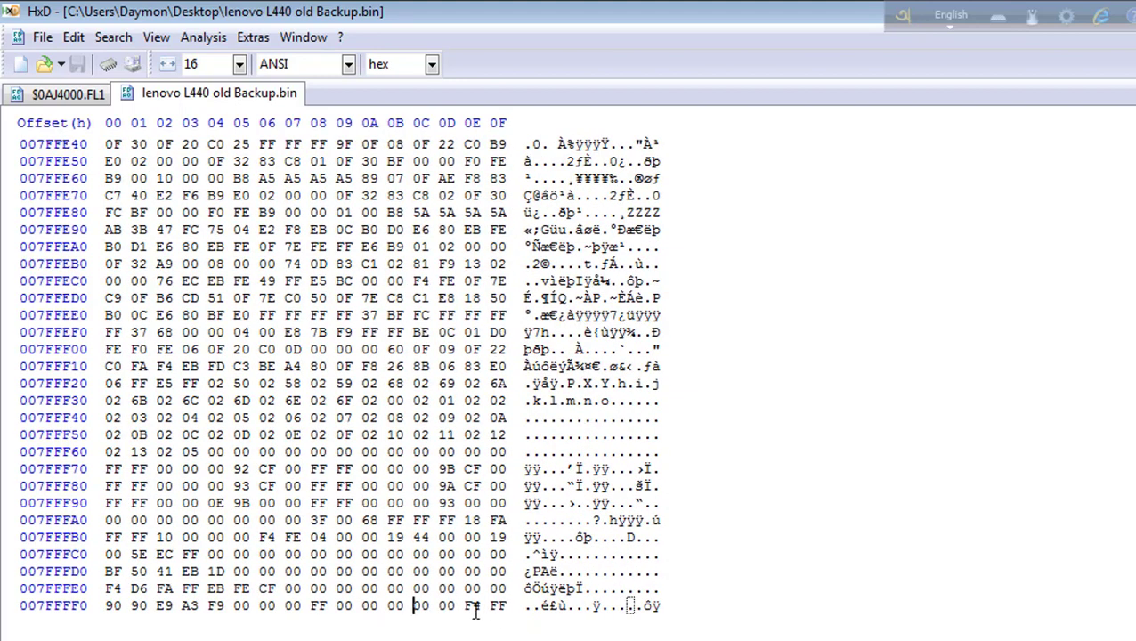
left_click(87, 103)
scroll(376, 343, "down", 2)
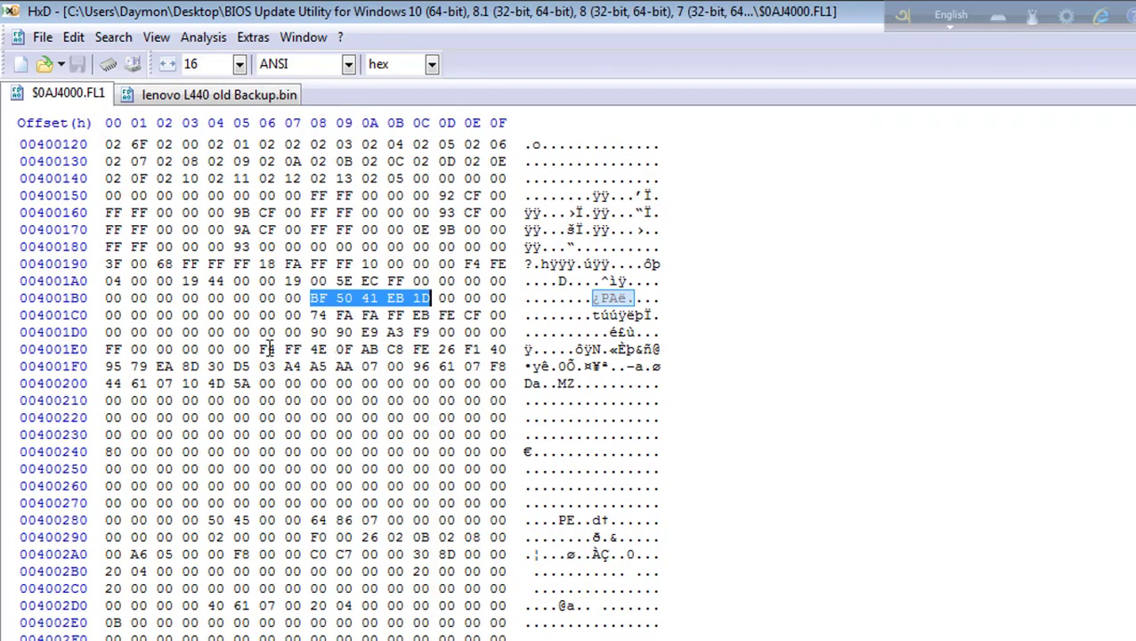
left_click(315, 349)
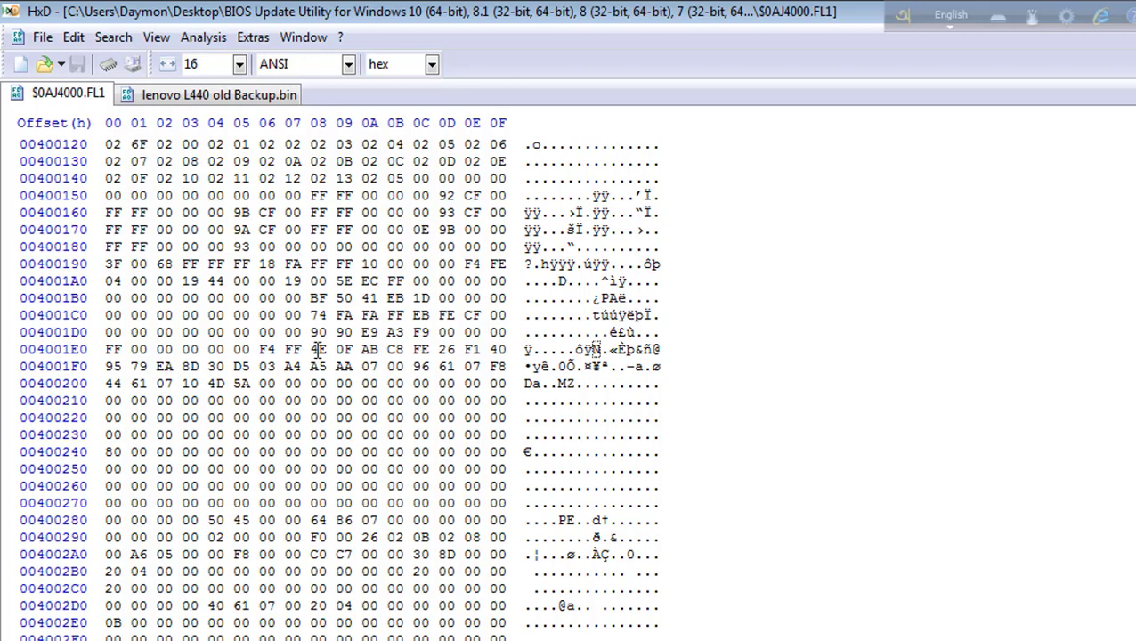
left_click_drag(313, 349, 185, 196)
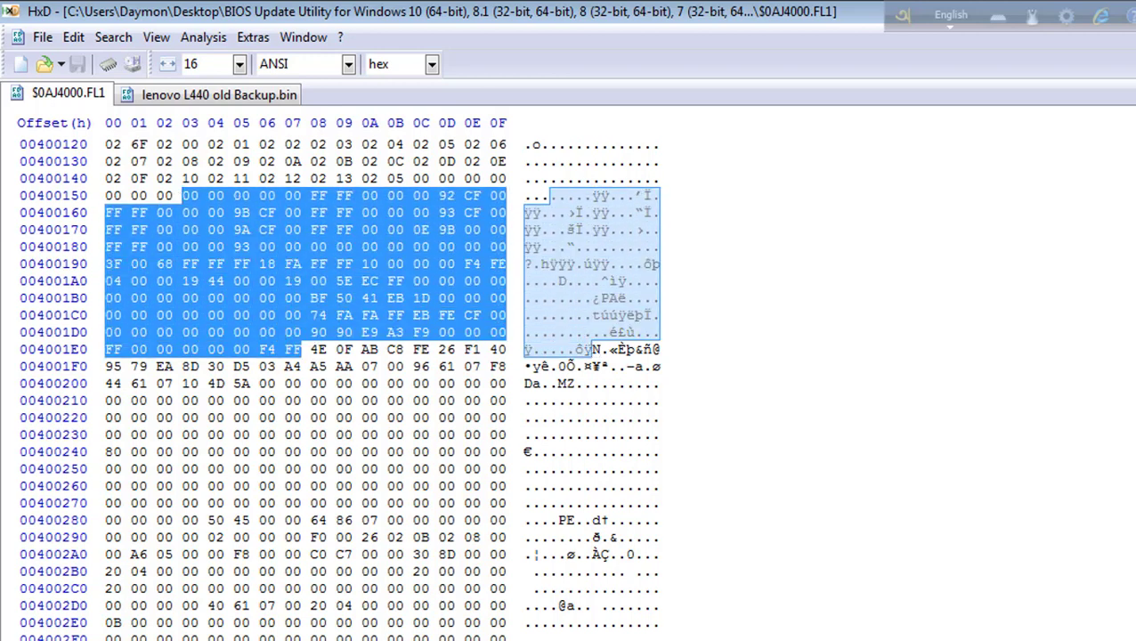
key("ctrl+Home")
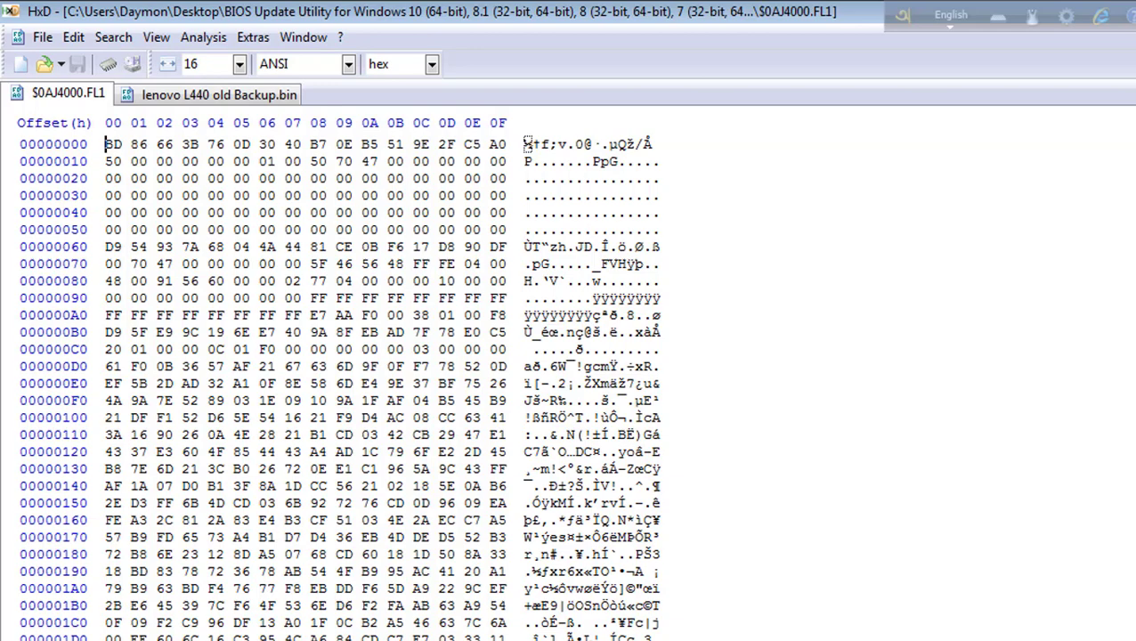
Repeat the forward hex-values search for BF 50 41 EB 1D from the beginning of $0AJ4000.FL1.
left_click(113, 36)
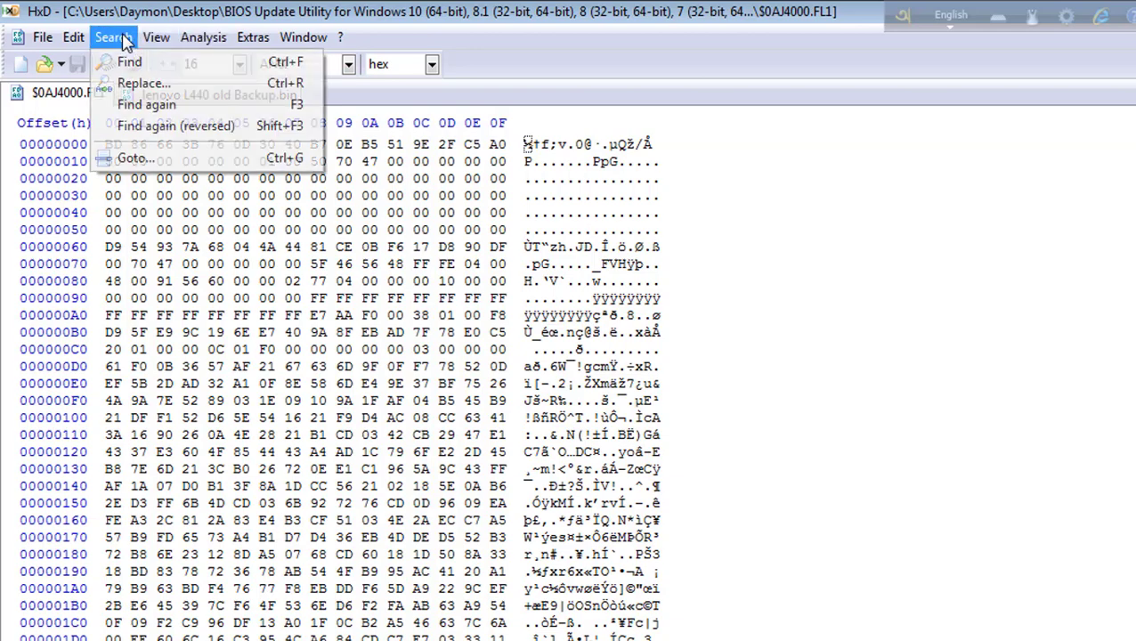
left_click(129, 64)
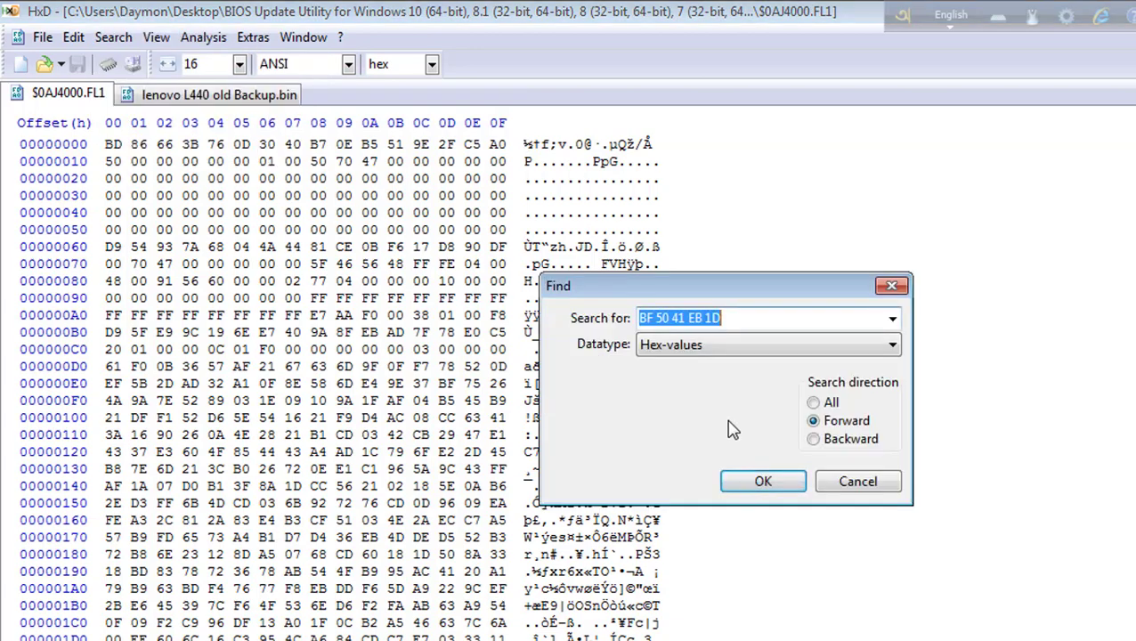
left_click(763, 481)
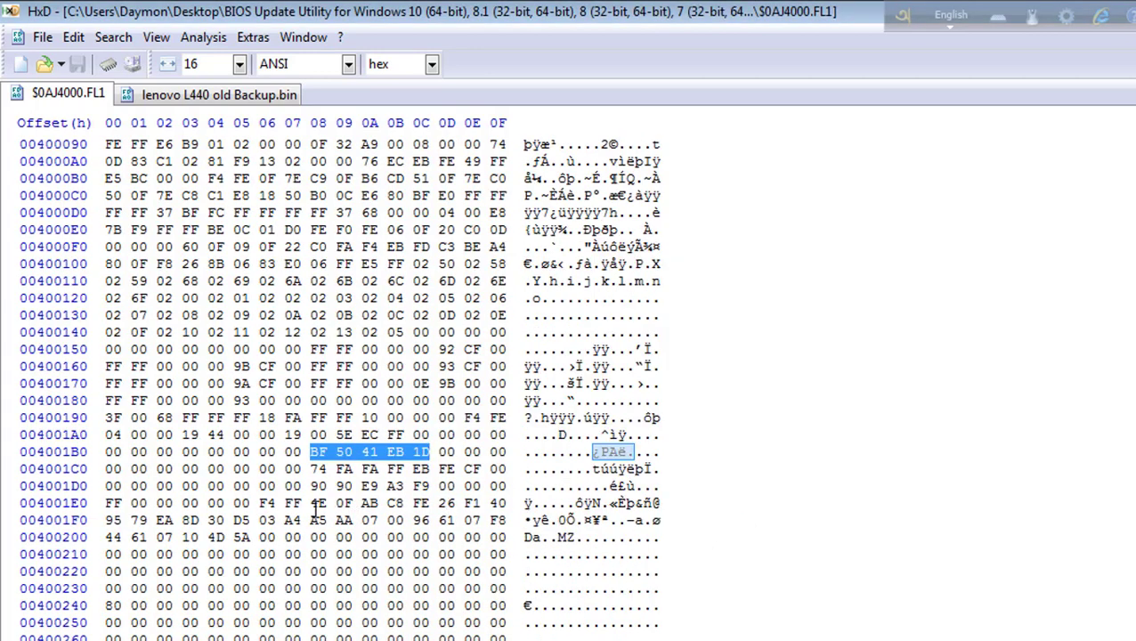
Copy all $0AJ4000.FL1 data from offset 00000000 through the F4 FF bytes in row 004001E0.
left_click_drag(302, 503, 113, 253)
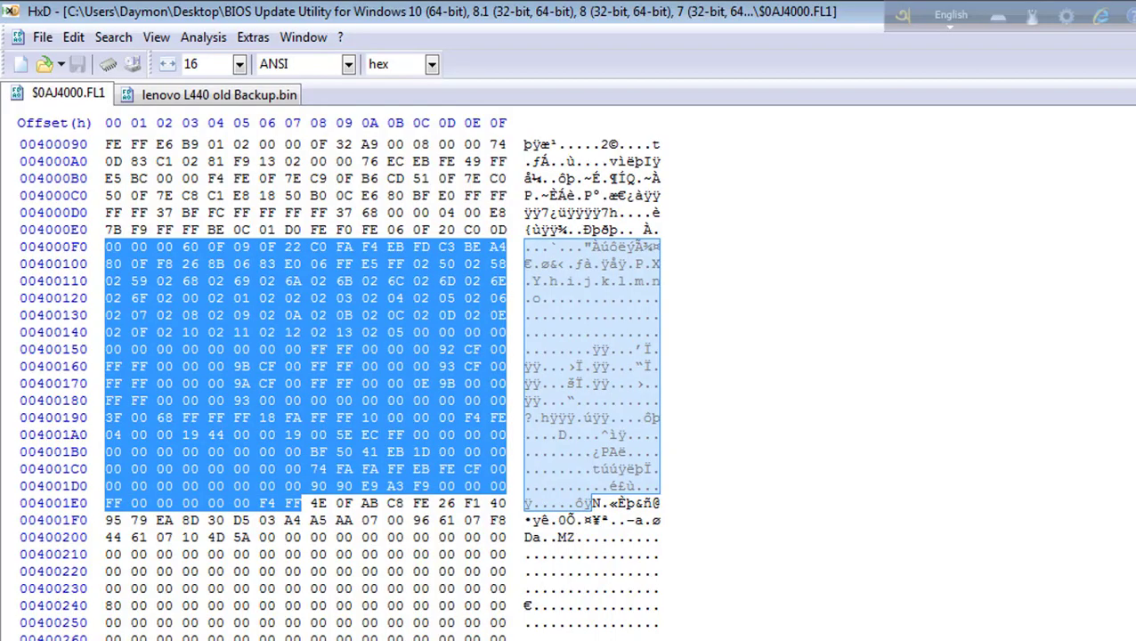
scroll(338, 383, "up", 20)
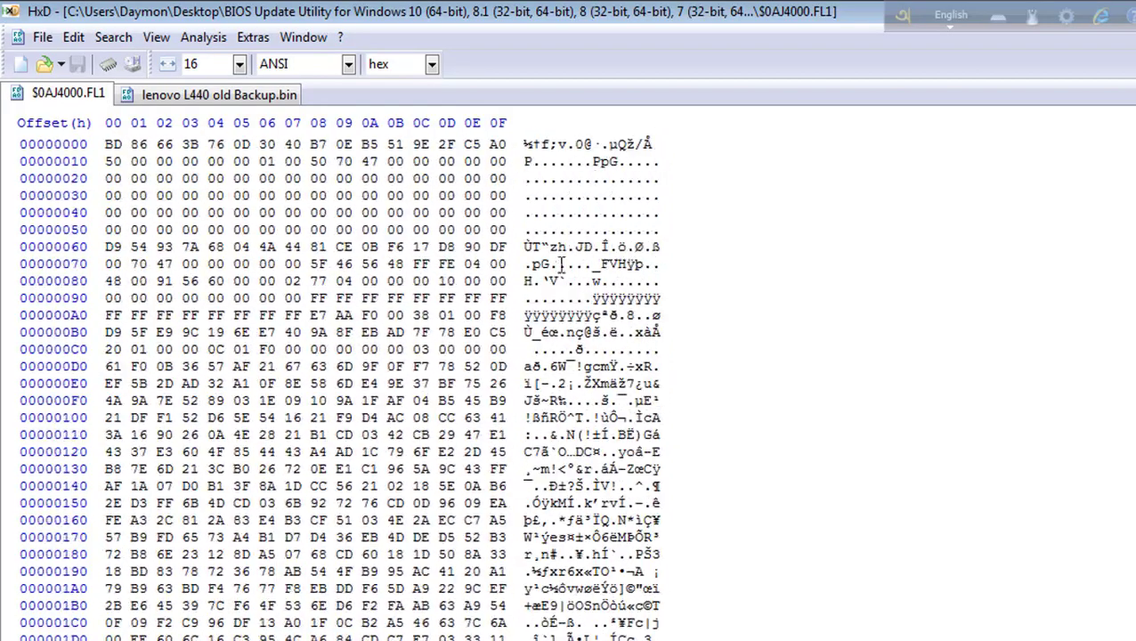
left_click(107, 143, "shift")
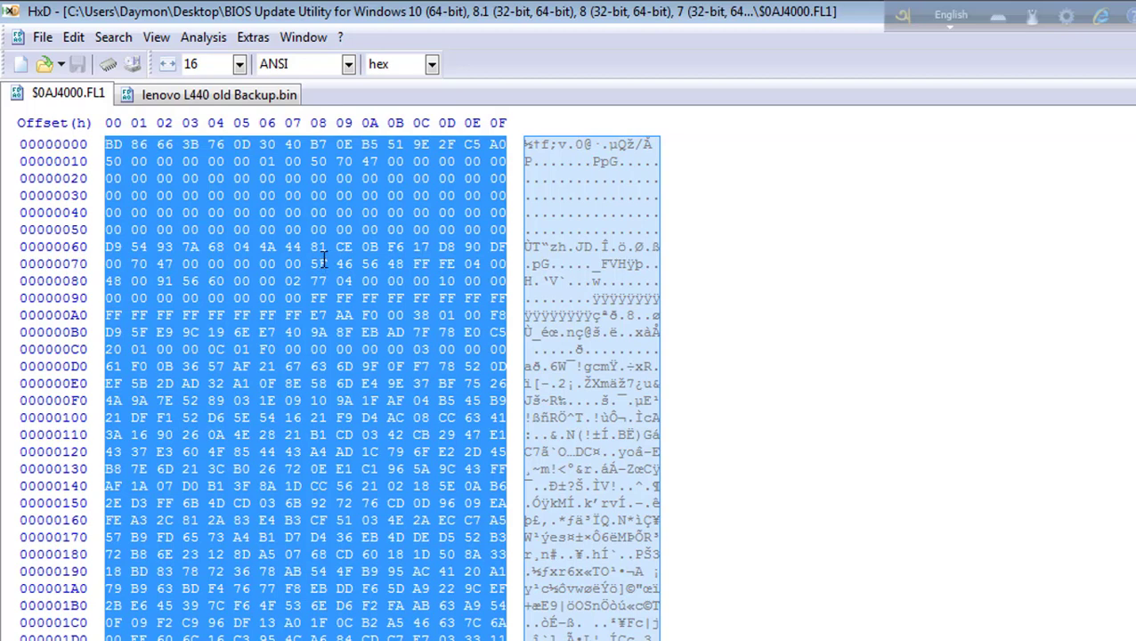
right_click(294, 210)
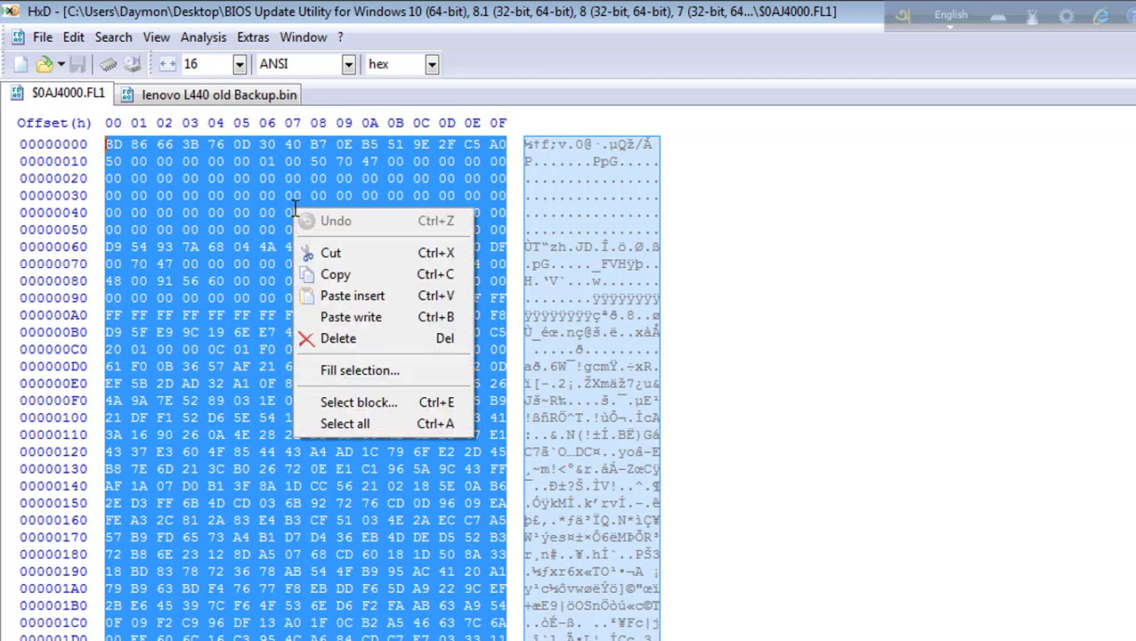
left_click(332, 279)
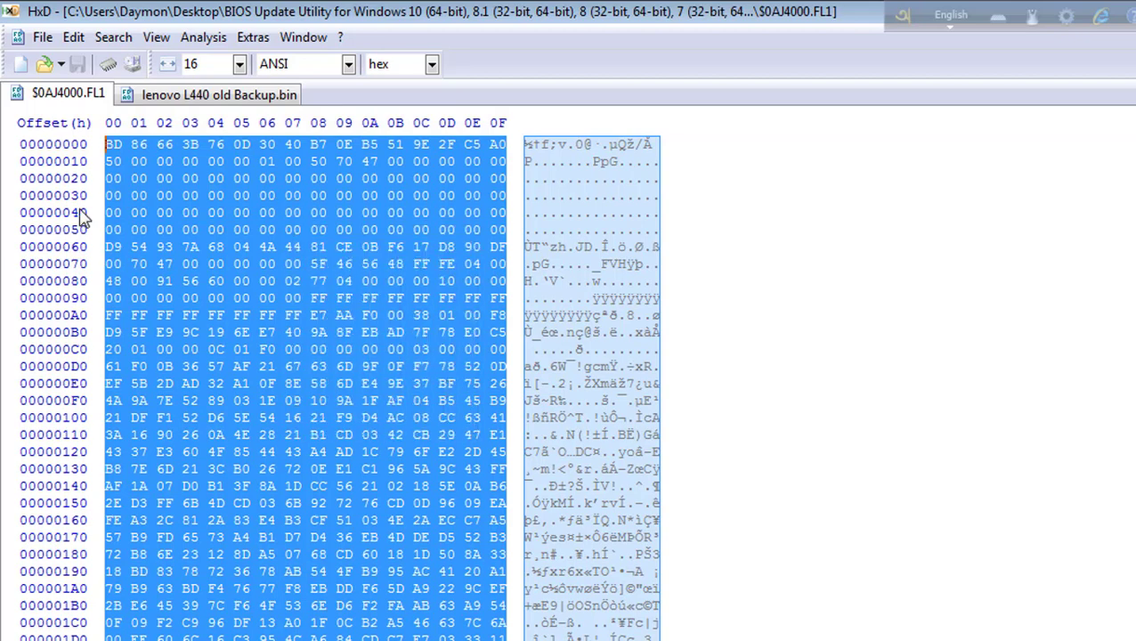
Create a new file and insert the data copied from $0AJ4000.FL1 into it.
left_click(42, 36)
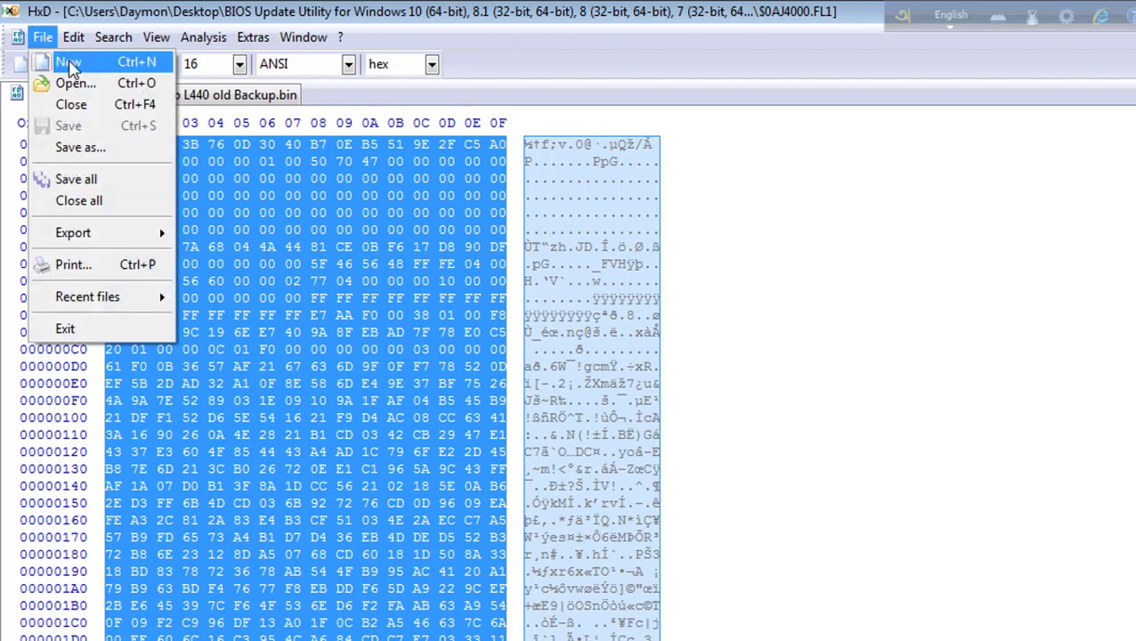
left_click(64, 62)
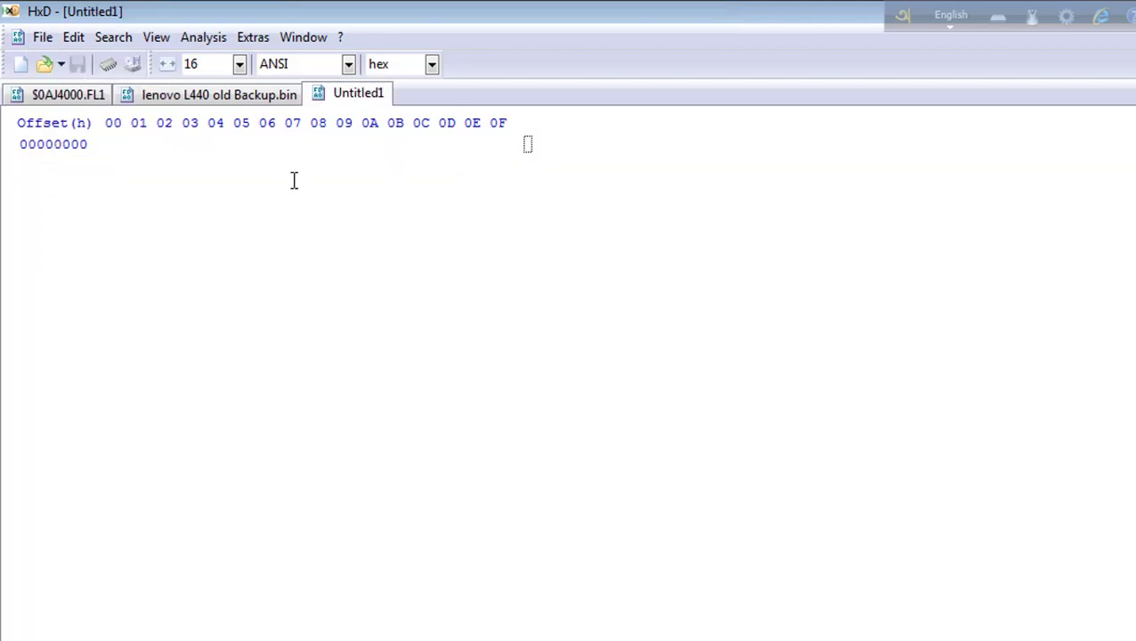
key("ctrl+v")
left_click(702, 454)
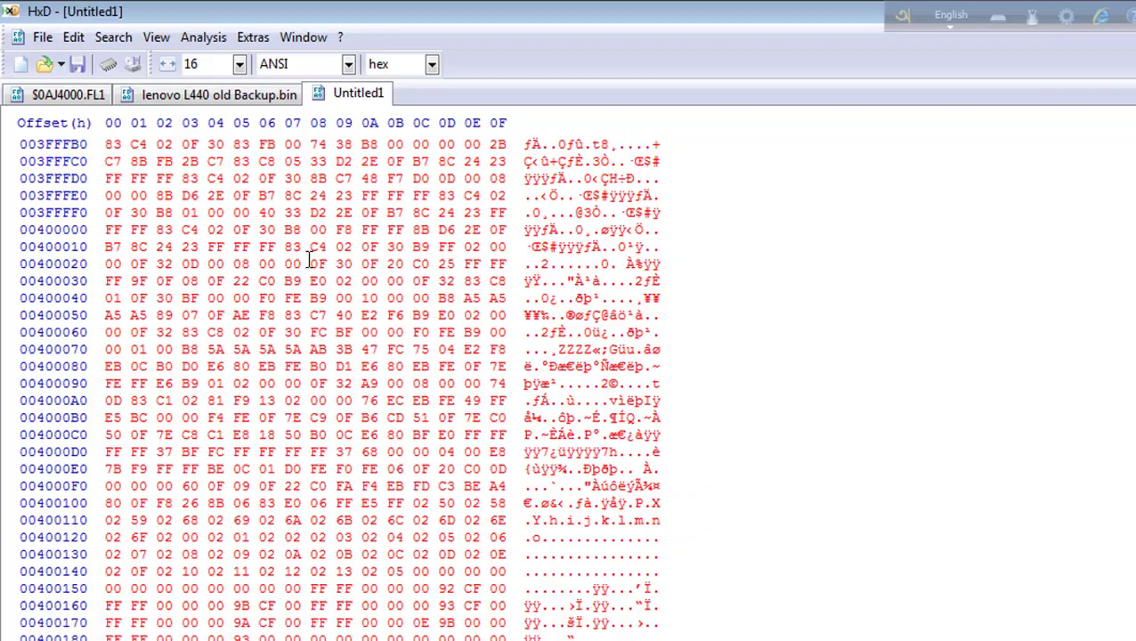
Delete the block starting at offset 3FFEF0 with hex length 1E8 from the new file, accepting the file-size change.
scroll(268, 237, "up", 5)
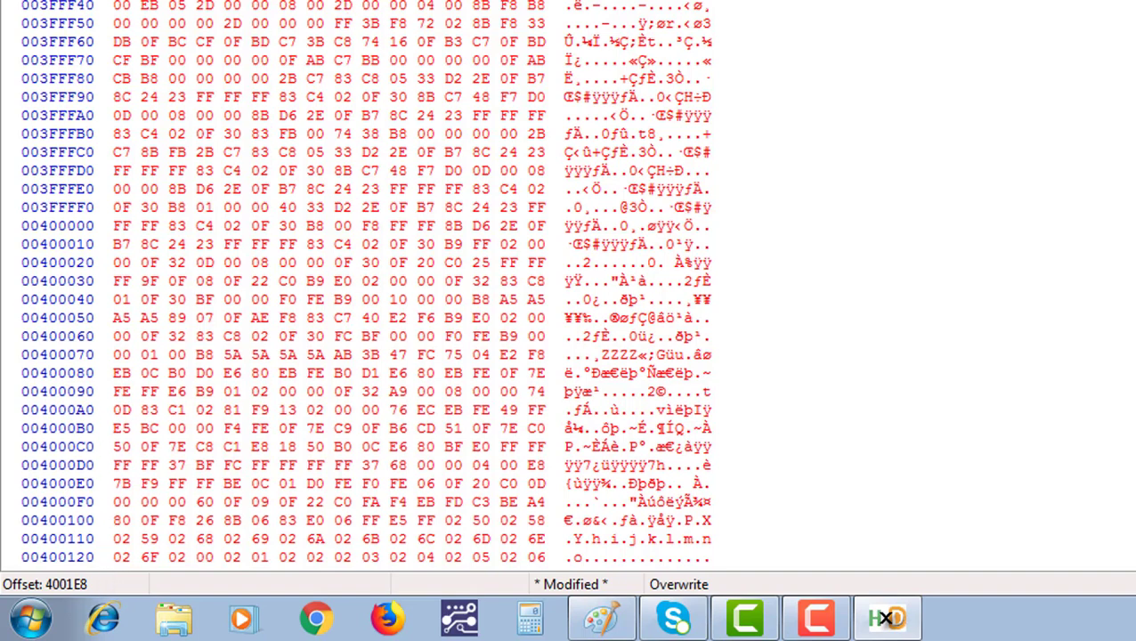
key("ctrl+z")
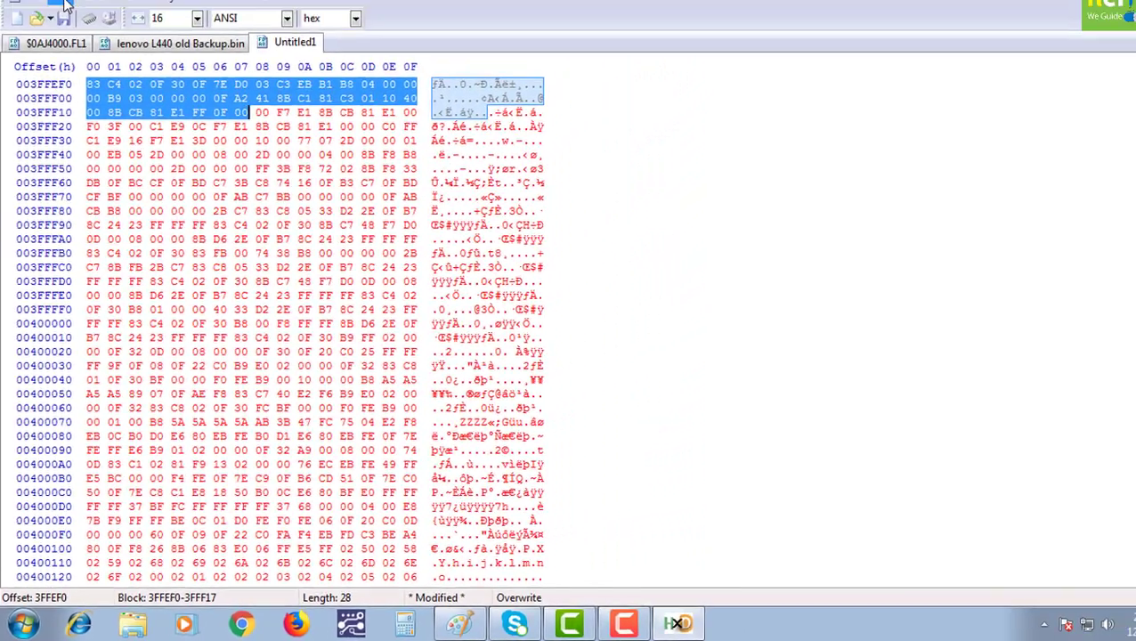
left_click(57, 29)
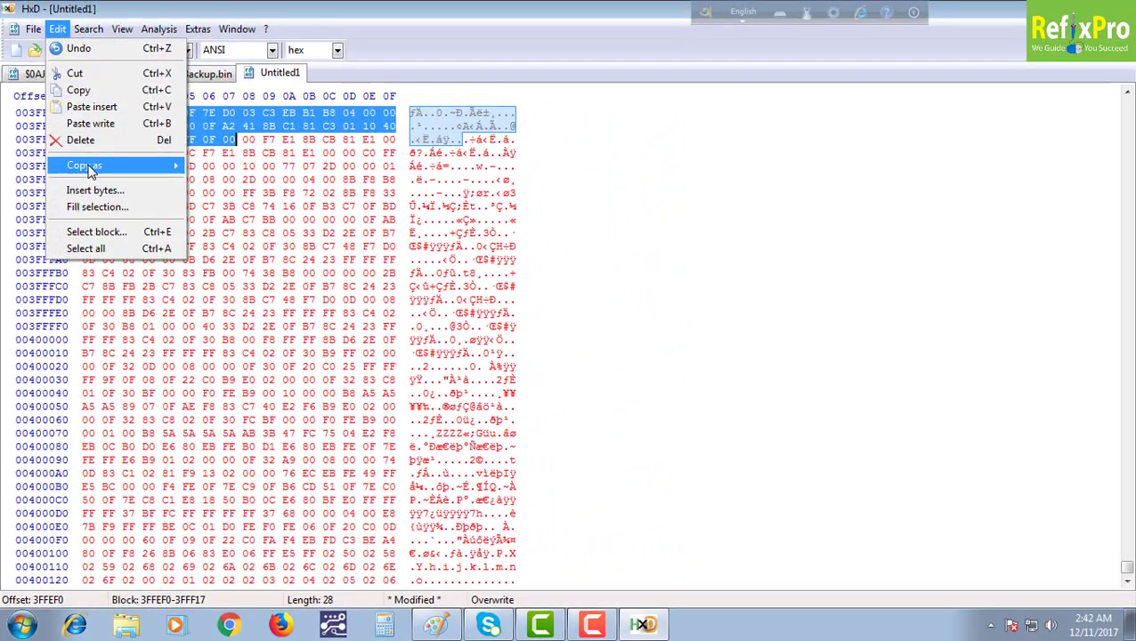
left_click(93, 233)
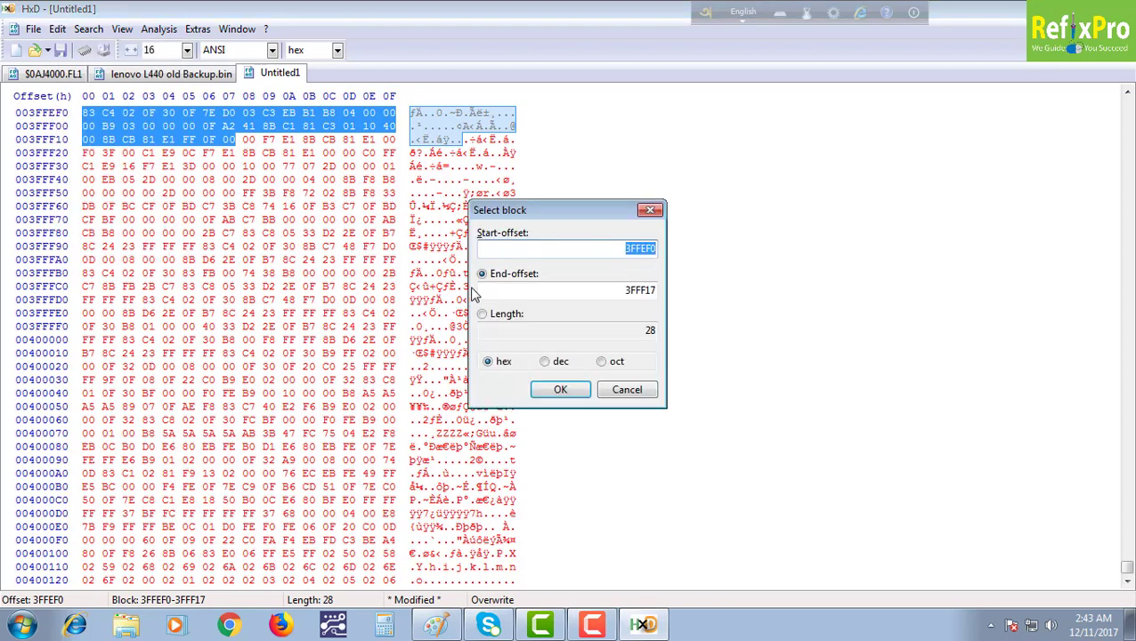
left_click(483, 314)
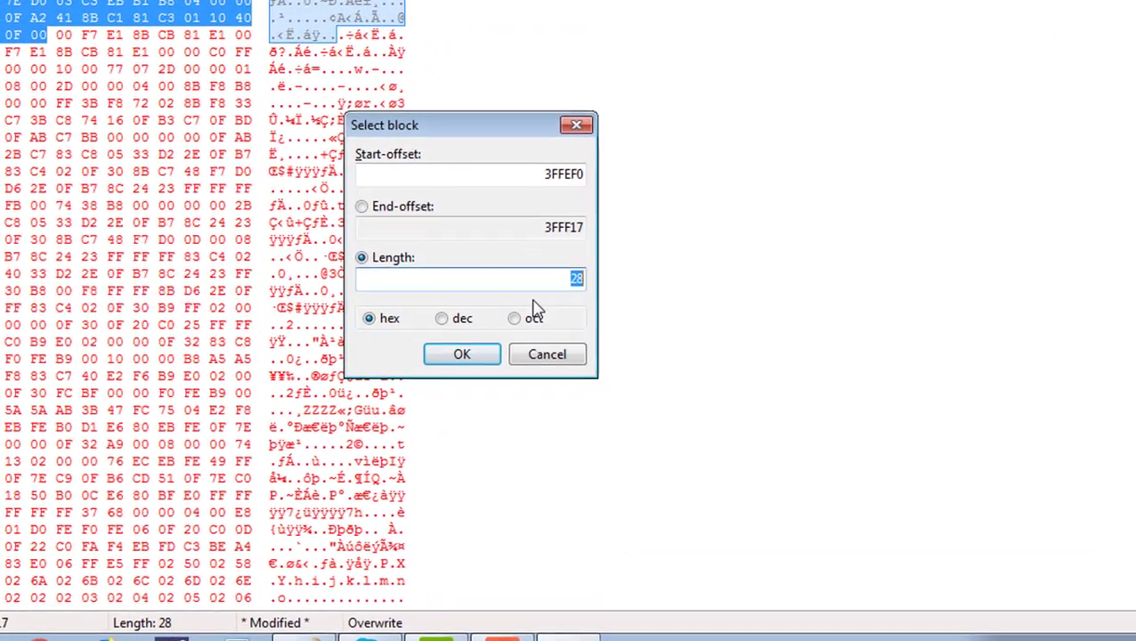
type("1E")
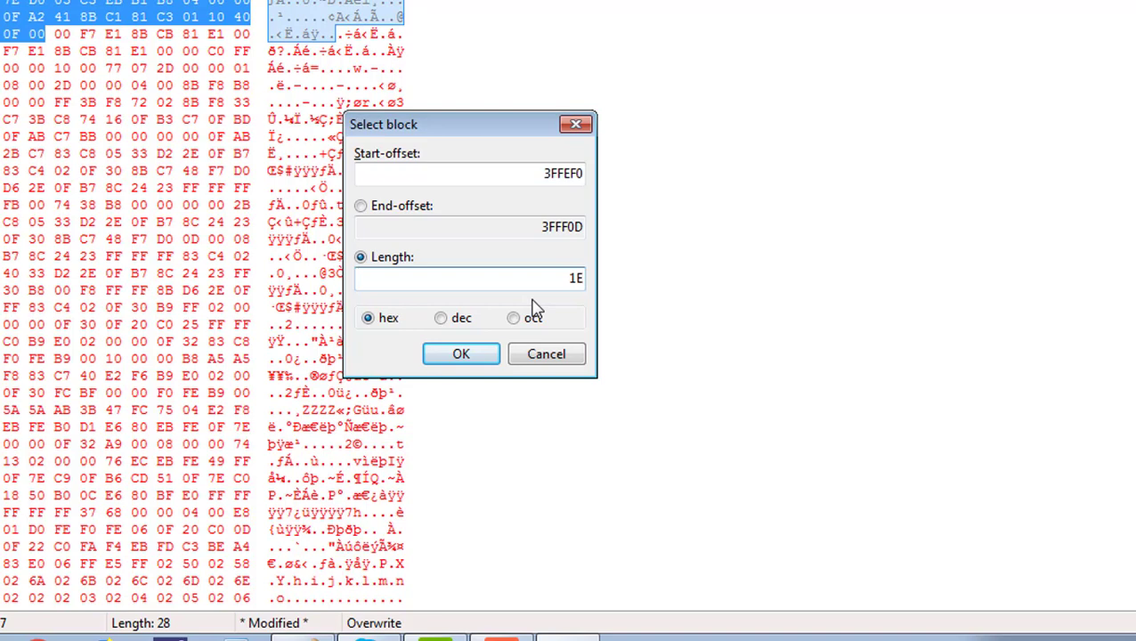
type("8")
left_click(457, 355)
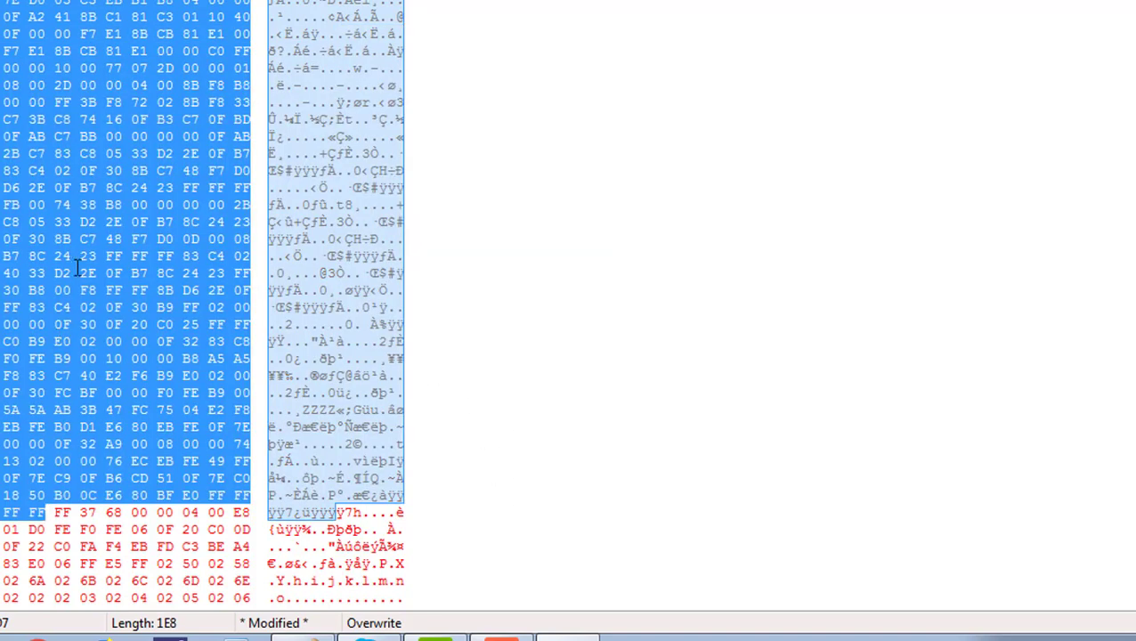
right_click(74, 184)
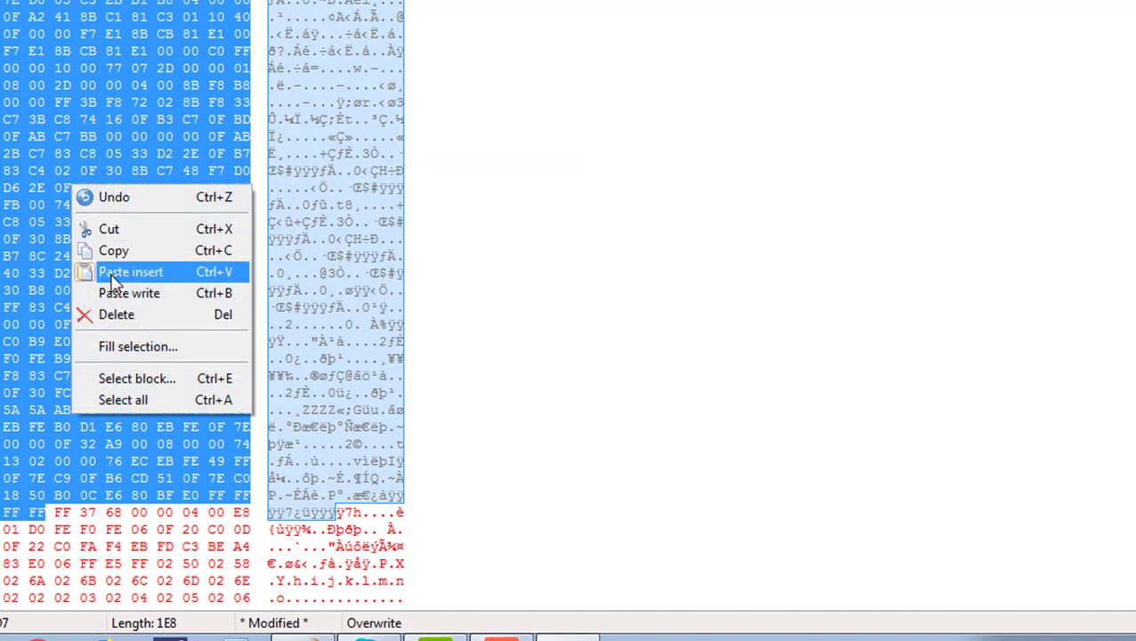
left_click(115, 312)
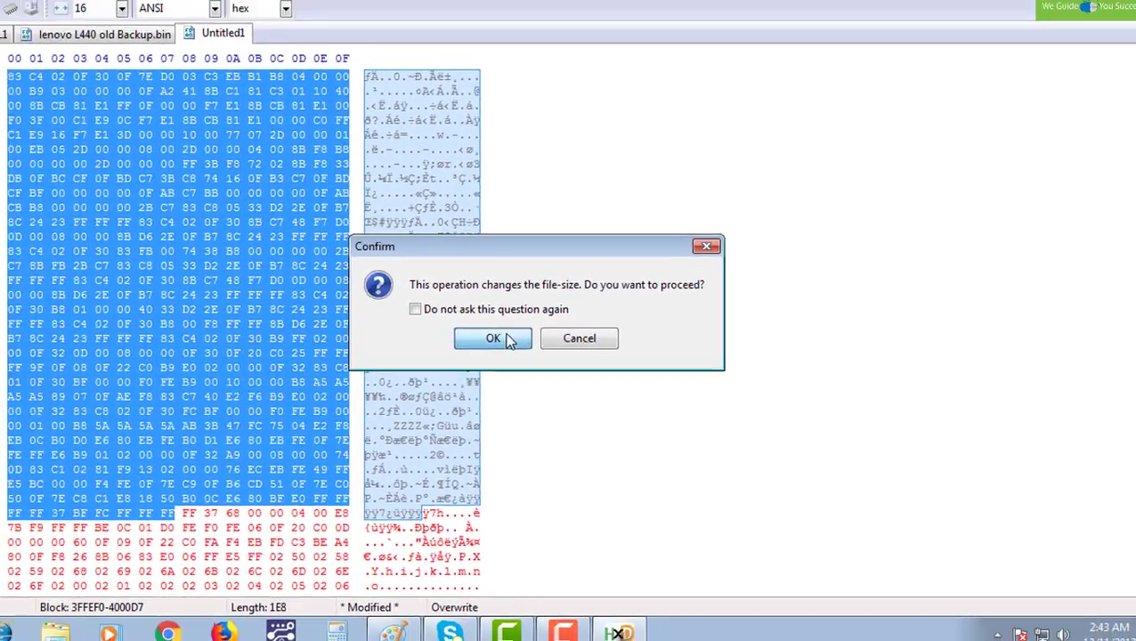
left_click(437, 308)
scroll(252, 286, "up", 6)
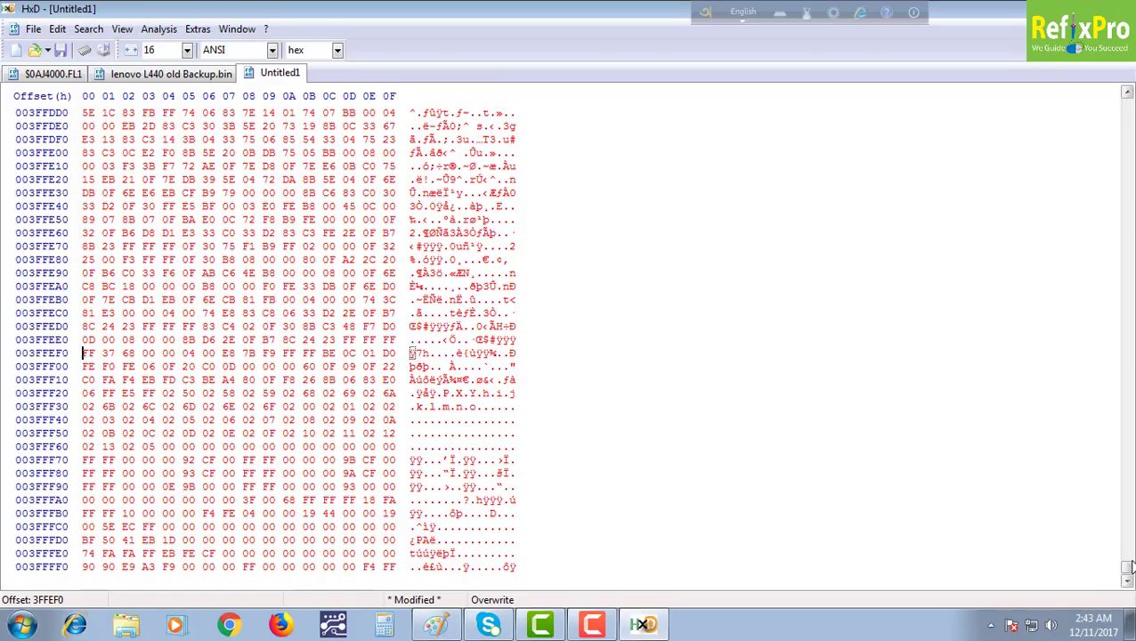
Check the first and last offsets of the trimmed data in the new file.
left_click_drag(1127, 568, 1127, 96)
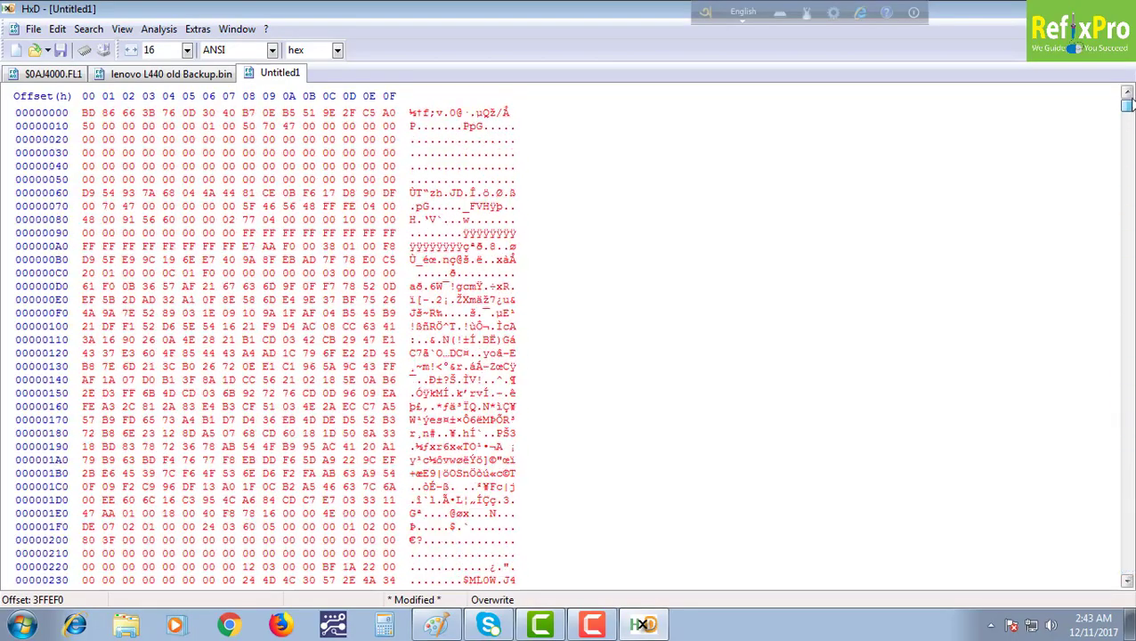
left_click(85, 112)
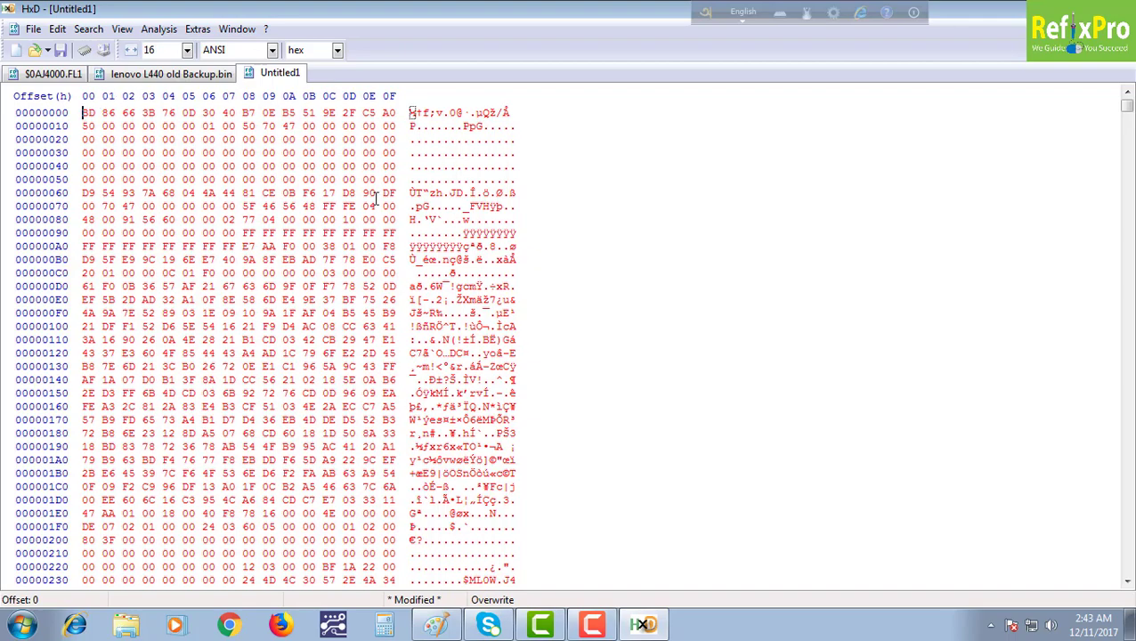
left_click_drag(1126, 105, 1127, 567)
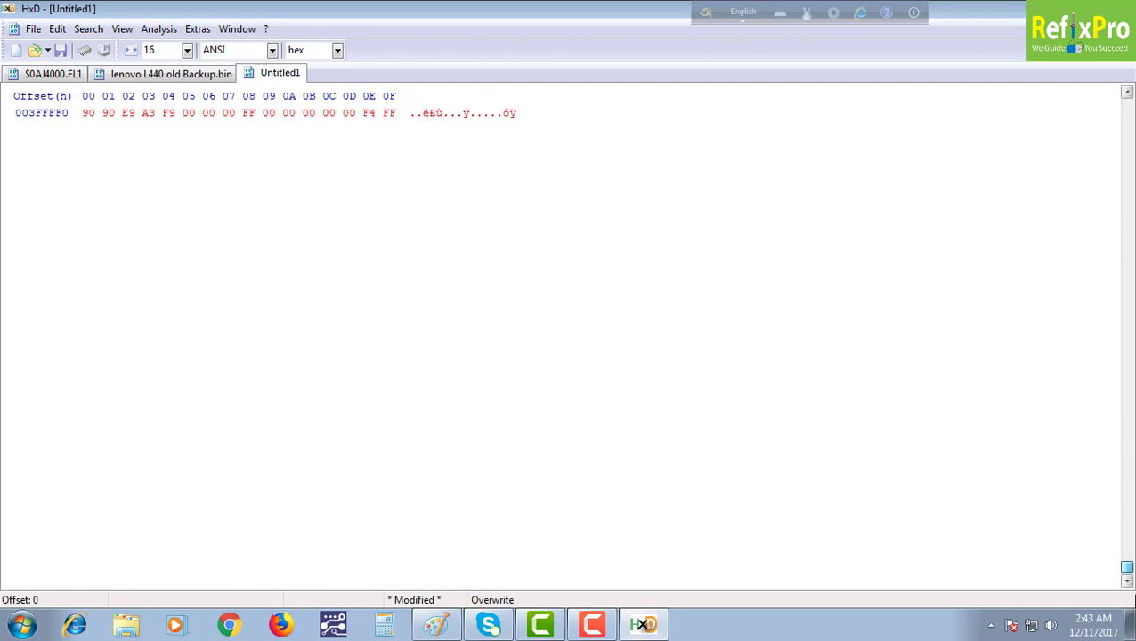
left_click(395, 113)
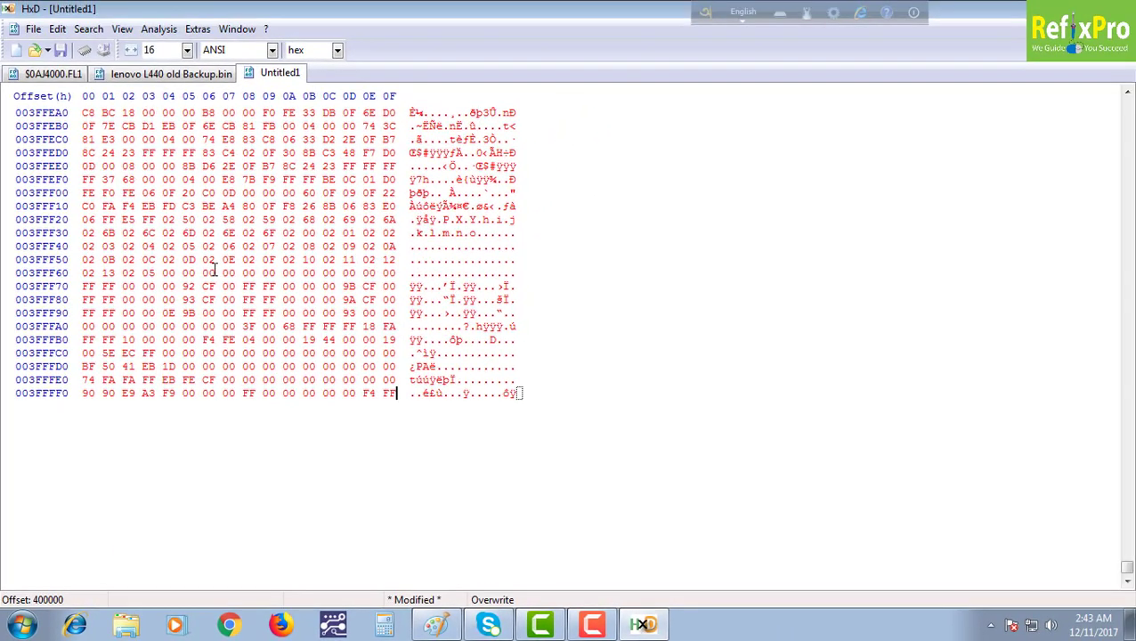
scroll(358, 350, "up", 3)
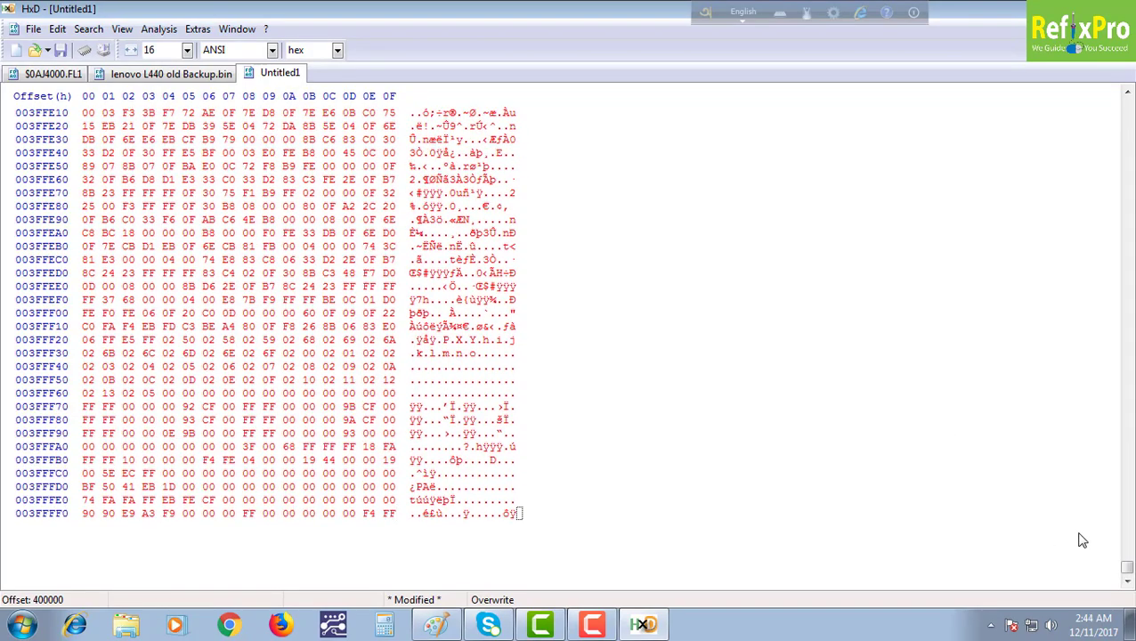
left_click_drag(1127, 567, 1128, 101)
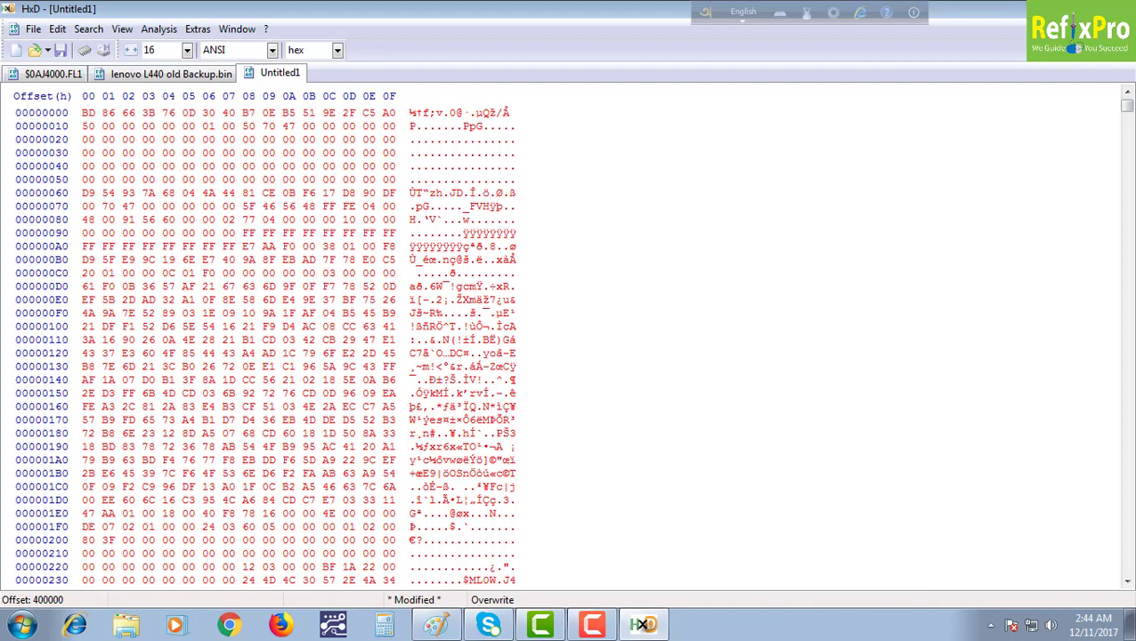
Switch to the desktop and view the file properties of lenovo L440 old Backup.
key("super+d")
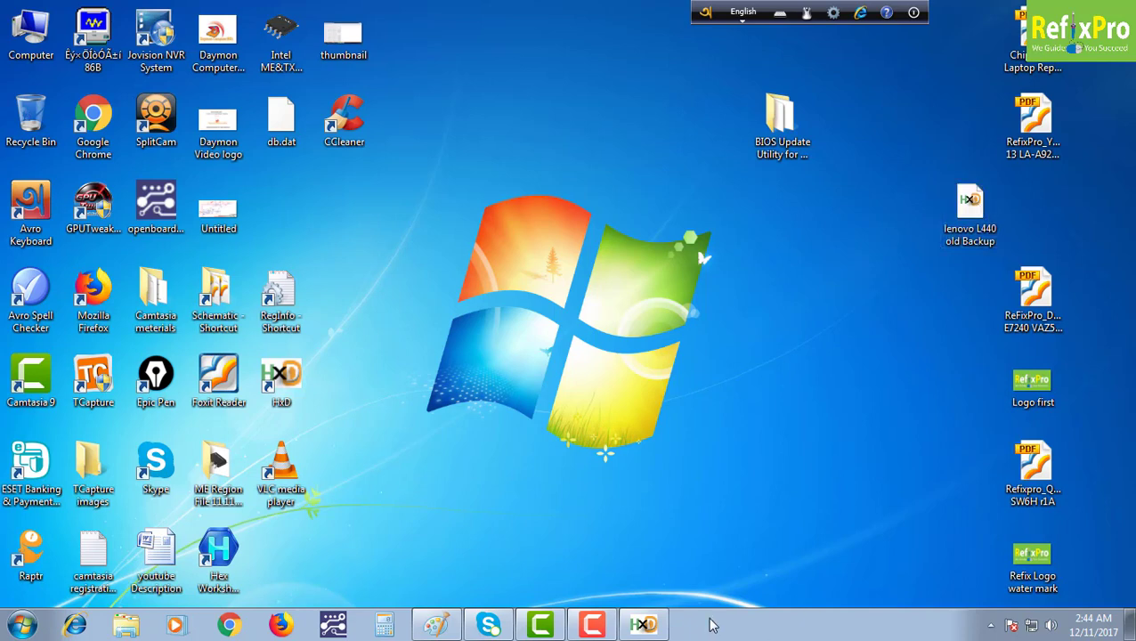
left_click(592, 624)
right_click(969, 198)
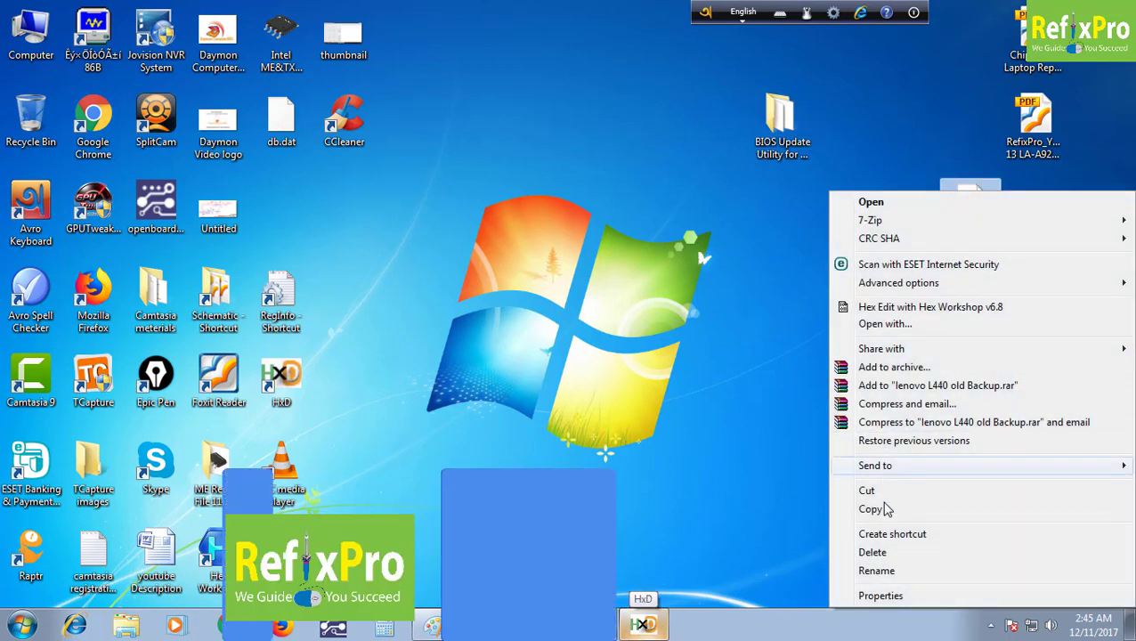
left_click(890, 596)
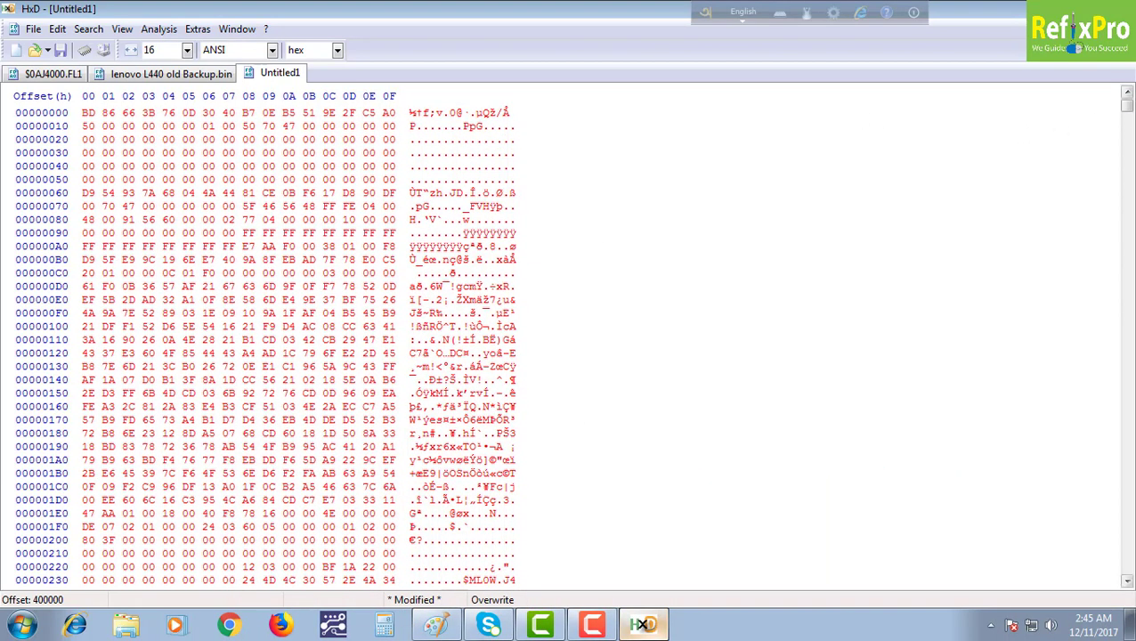
Copy the block from offset 0 through 3FFFFF, hex length 400000, in lenovo L440 old Backup.bin.
mouse_move(1129, 116)
left_mouse_down()
mouse_move(1129, 134)
mouse_move(1129, 101)
left_mouse_up()
left_click(88, 113)
left_click(141, 75)
scroll(482, 273, "up", 7)
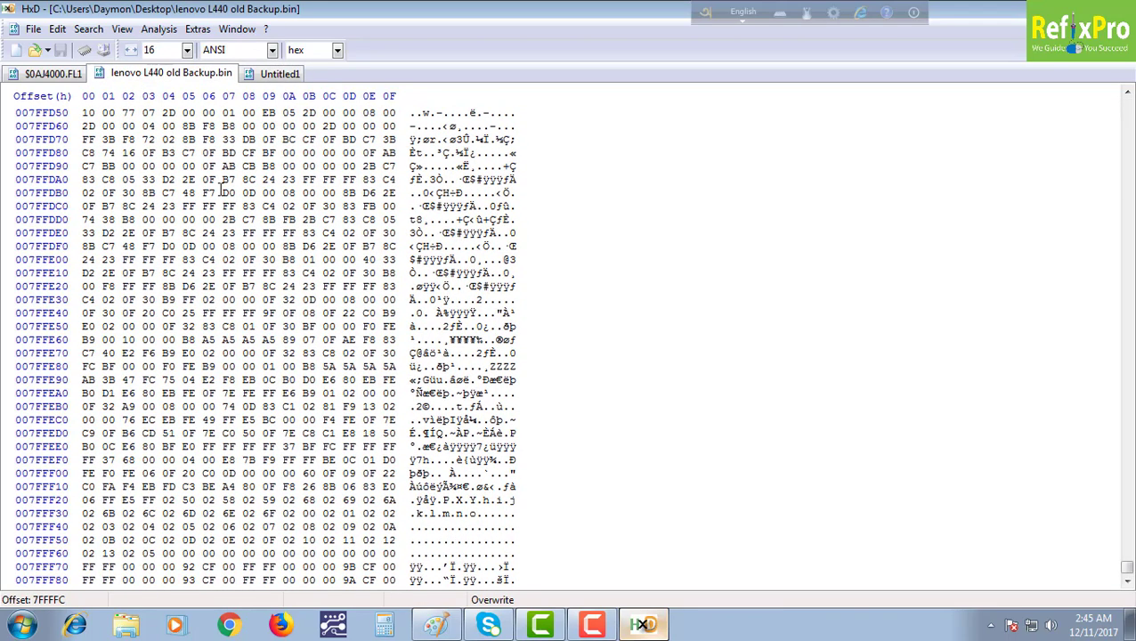
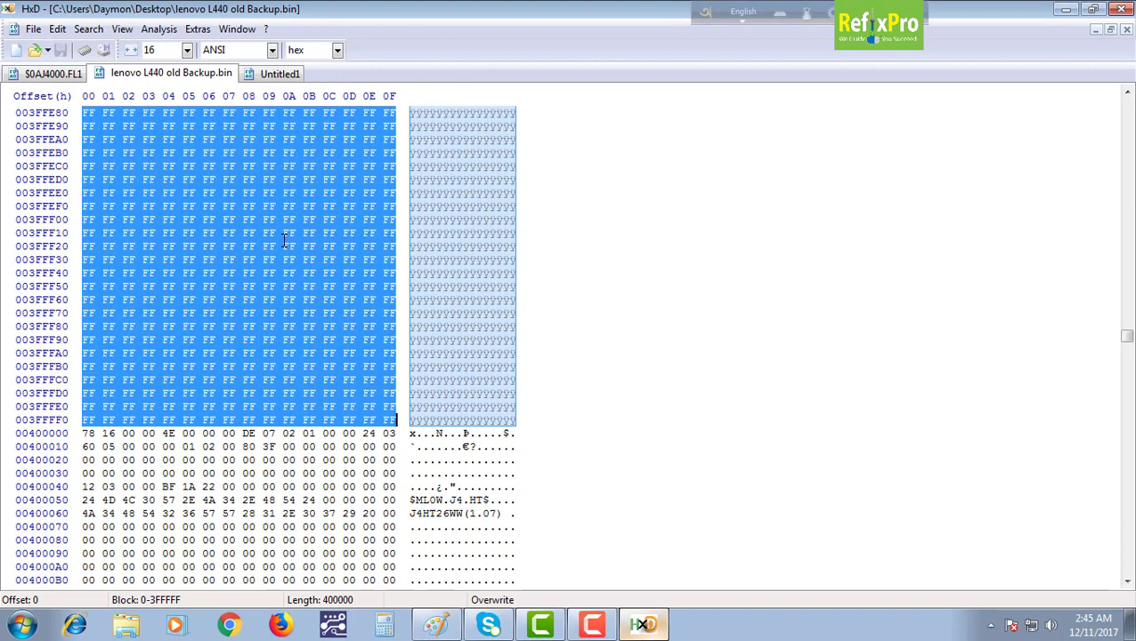
scroll(285, 239, "down", 2)
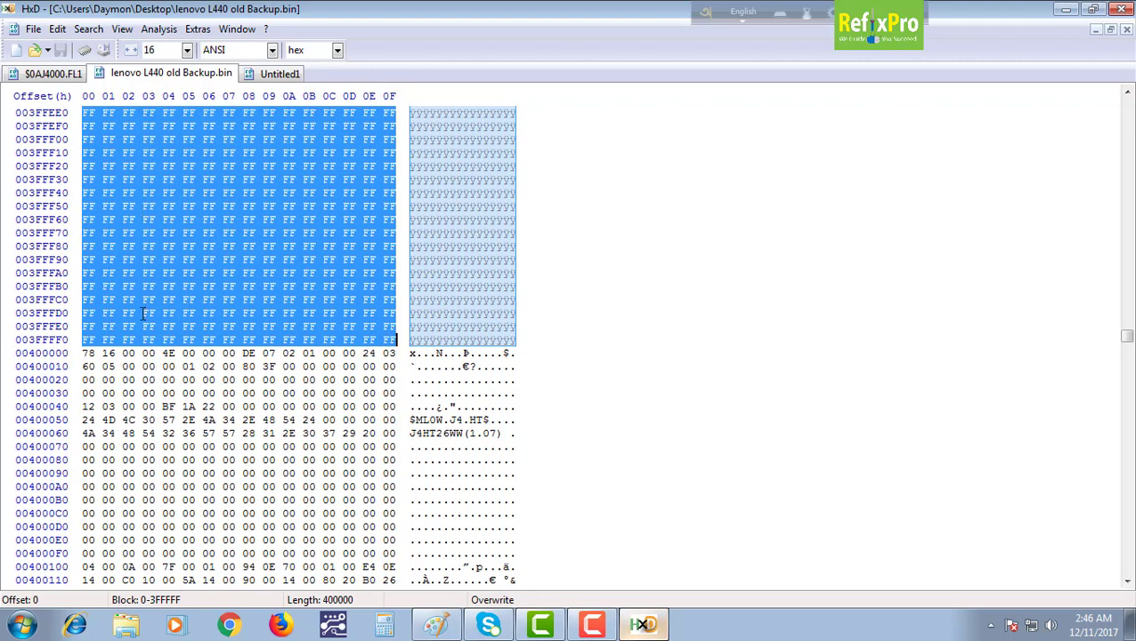
right_click(181, 253)
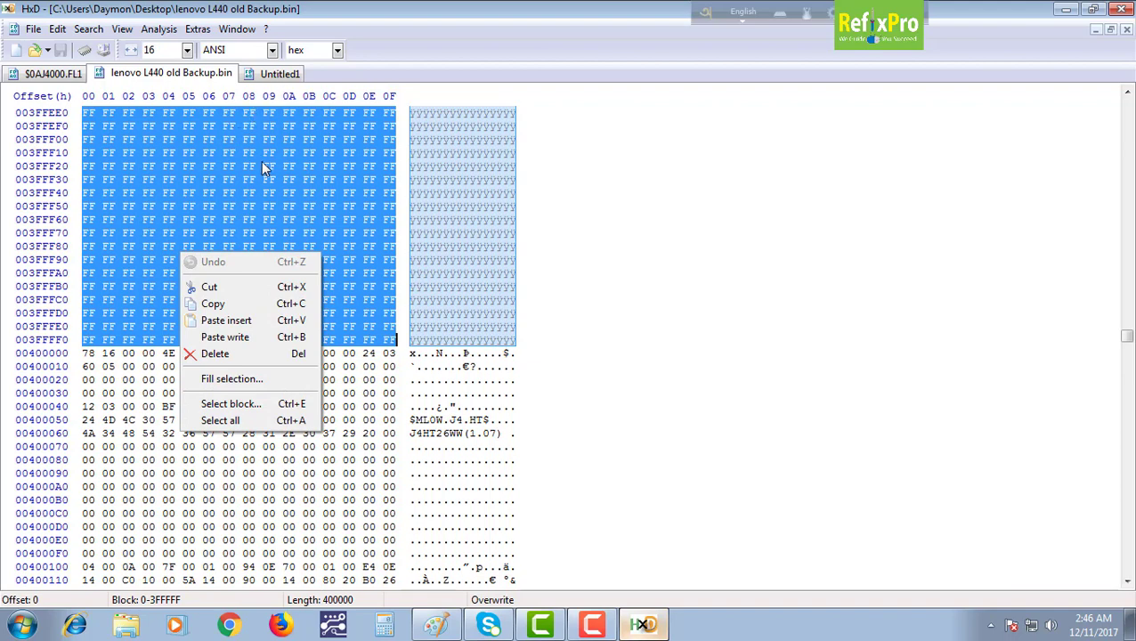
right_click(276, 137)
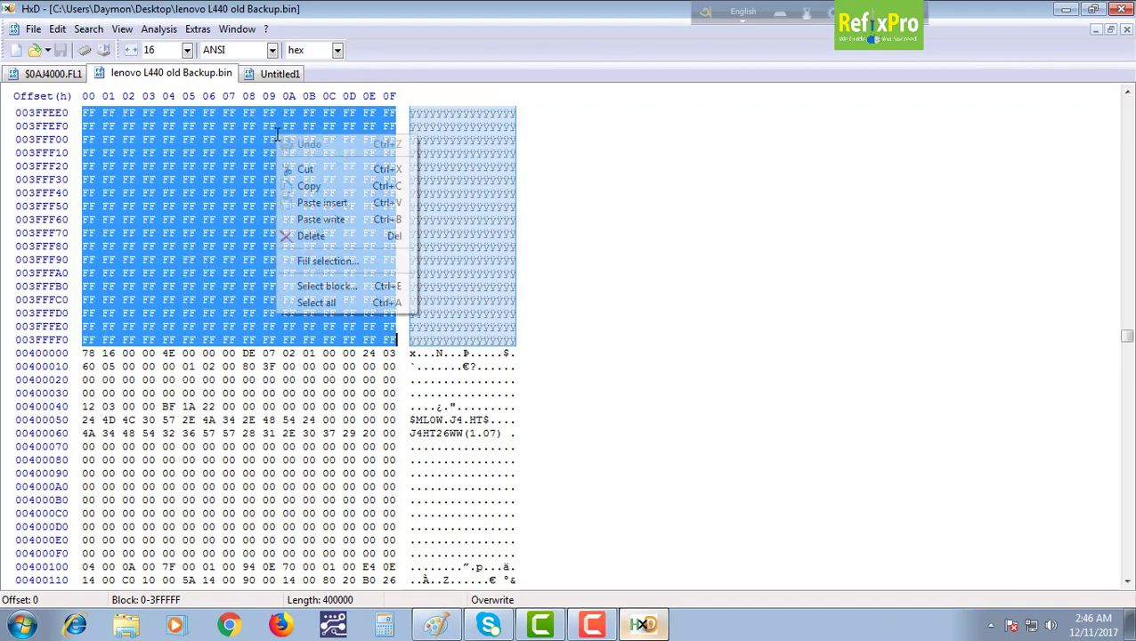
left_click(310, 186)
Compare the start of the new file with the data around offset 00400000 in lenovo L440 old Backup.bin.
left_click(272, 77)
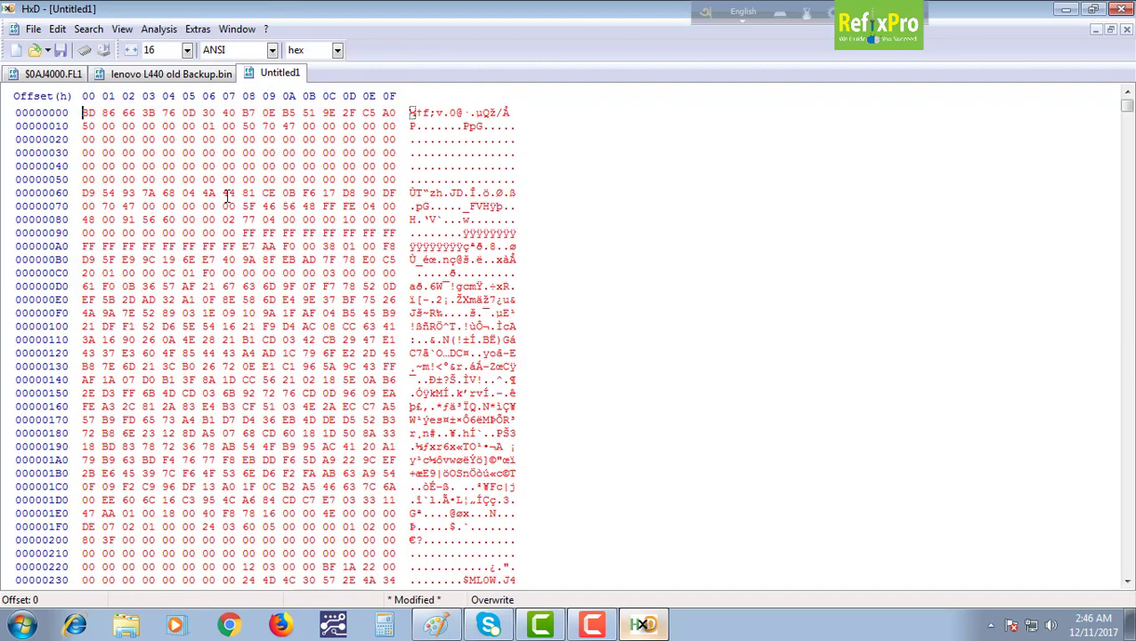
scroll(258, 267, "down", 9)
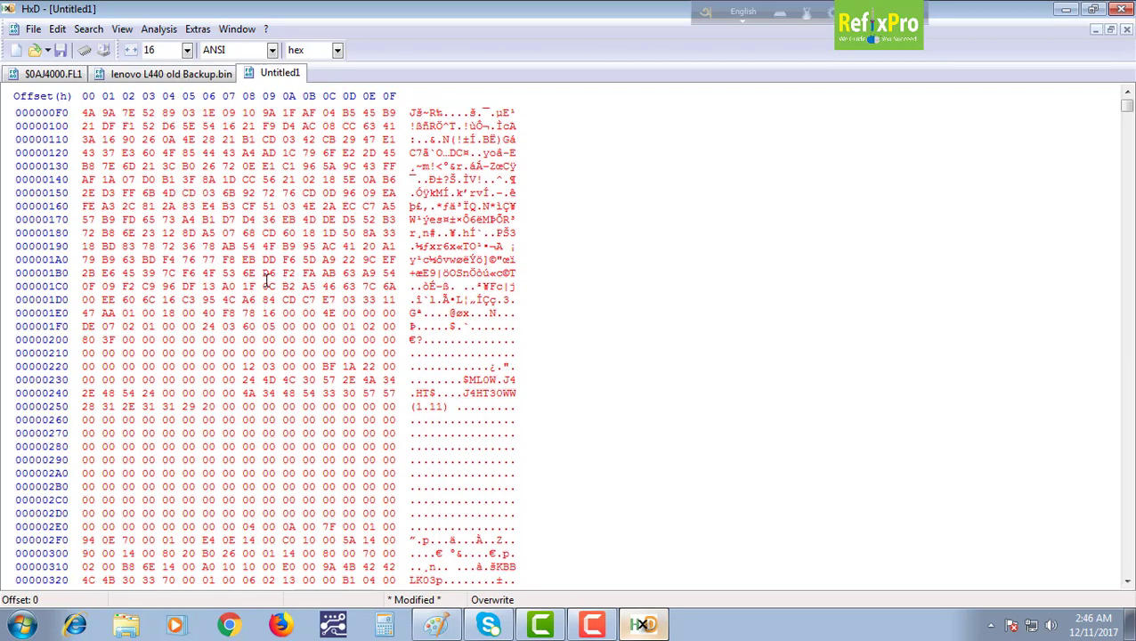
scroll(268, 281, "up", 4)
scroll(267, 282, "up", 5)
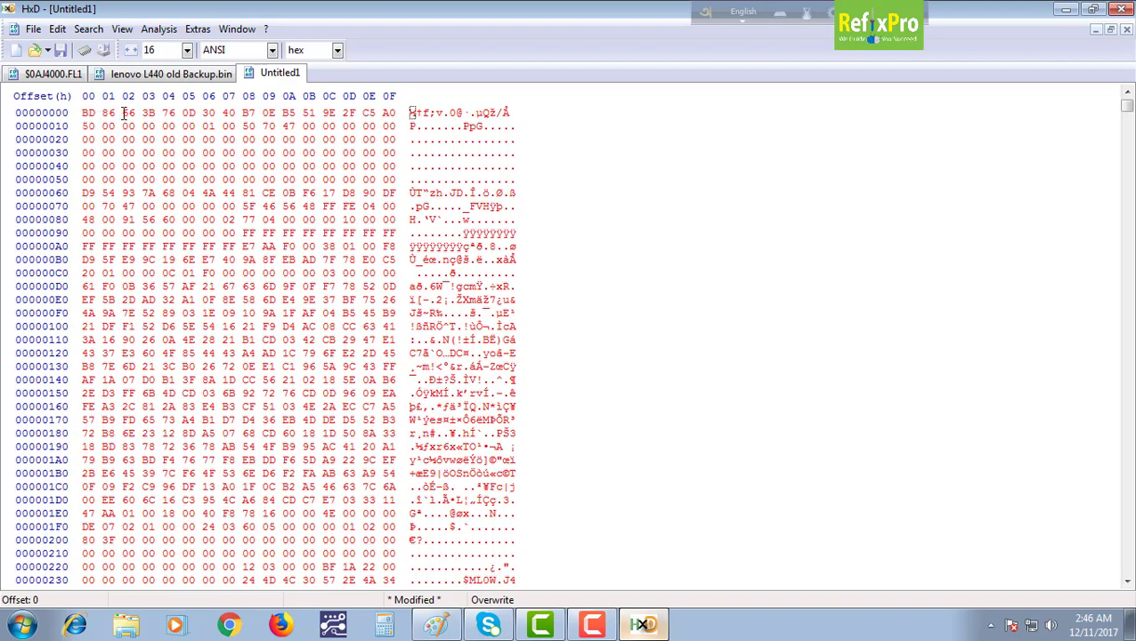
left_click(158, 77)
scroll(234, 272, "up", 2)
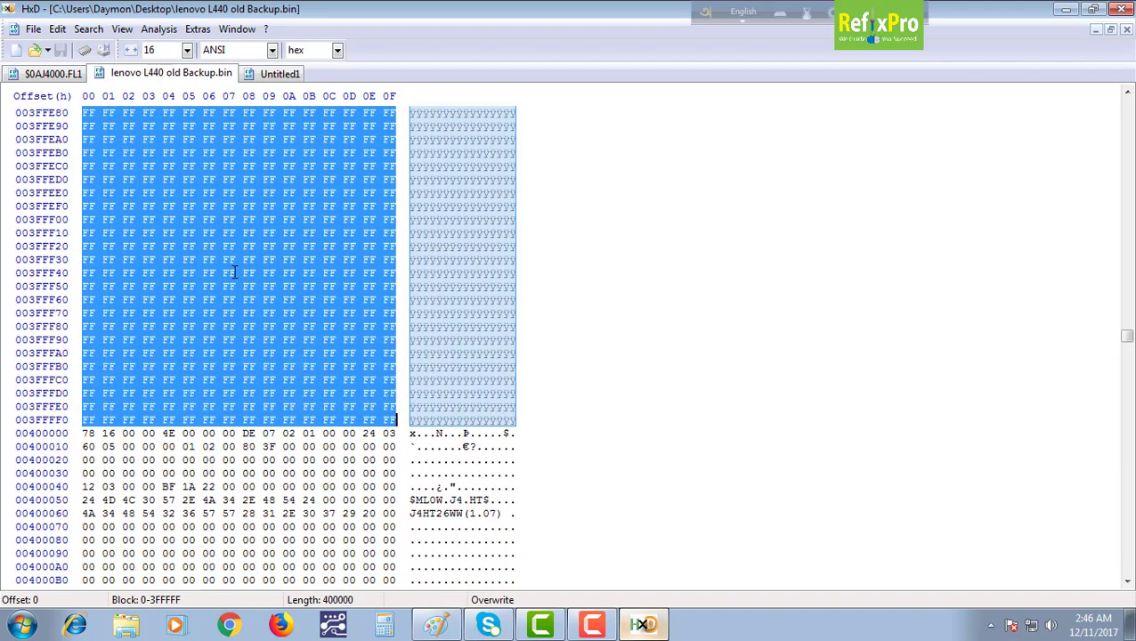
scroll(235, 271, "down", 2)
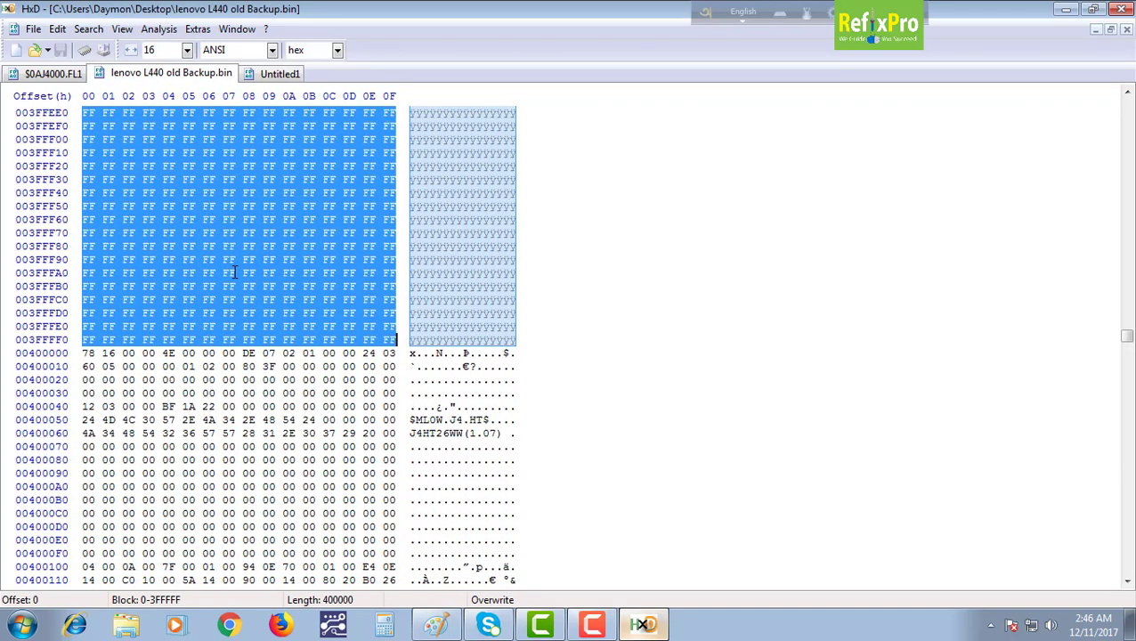
scroll(234, 271, "up", 2)
left_click(260, 77)
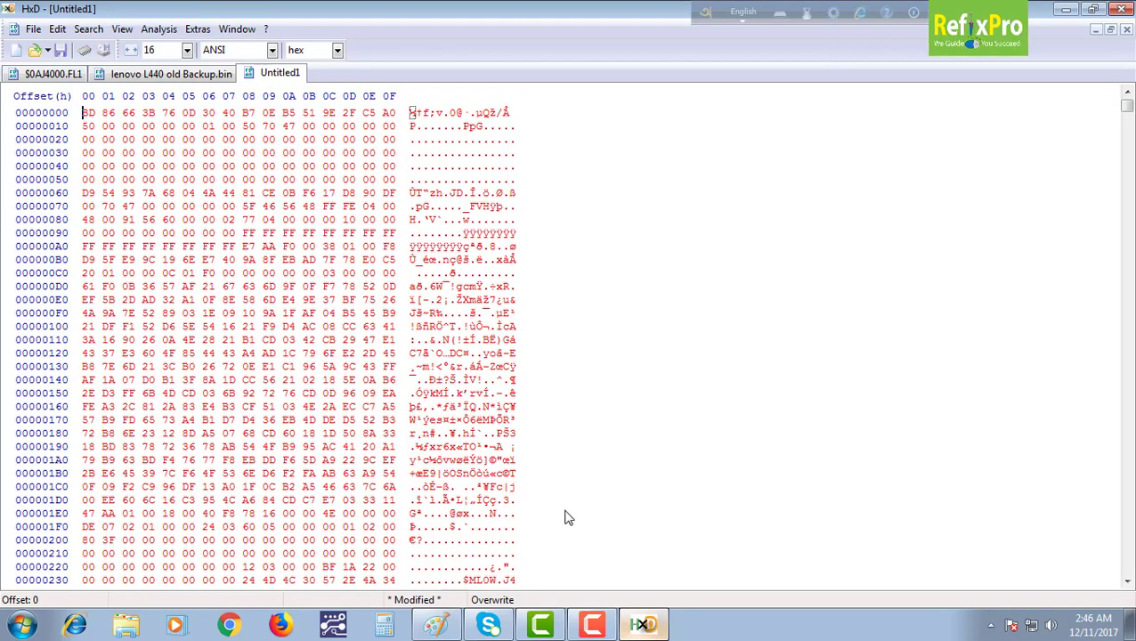
left_click(590, 627)
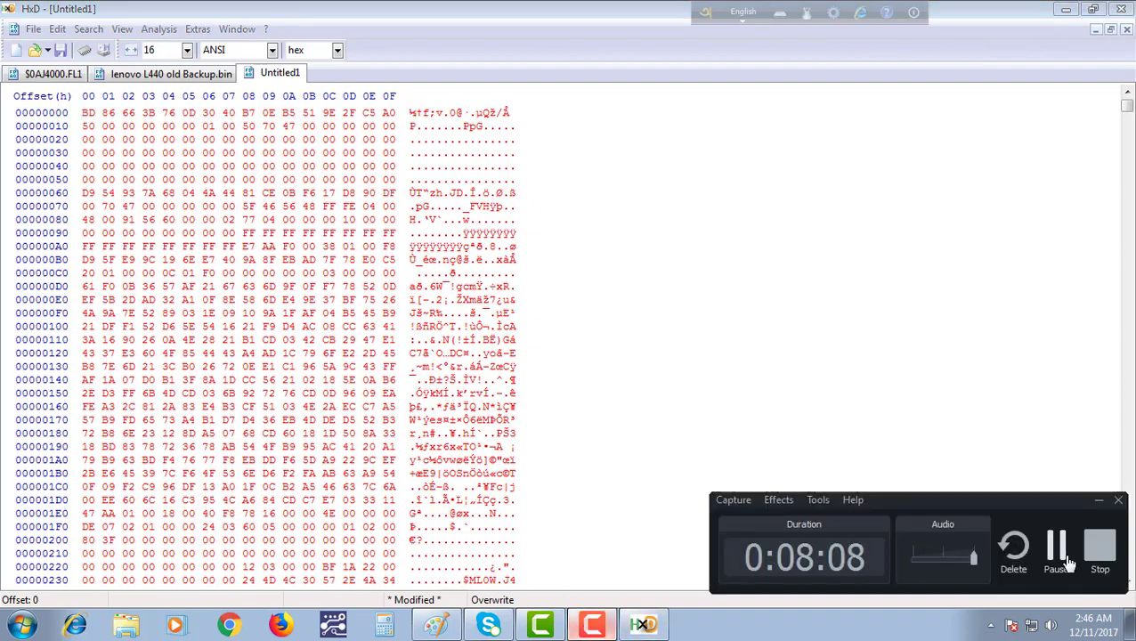
left_click(1058, 553)
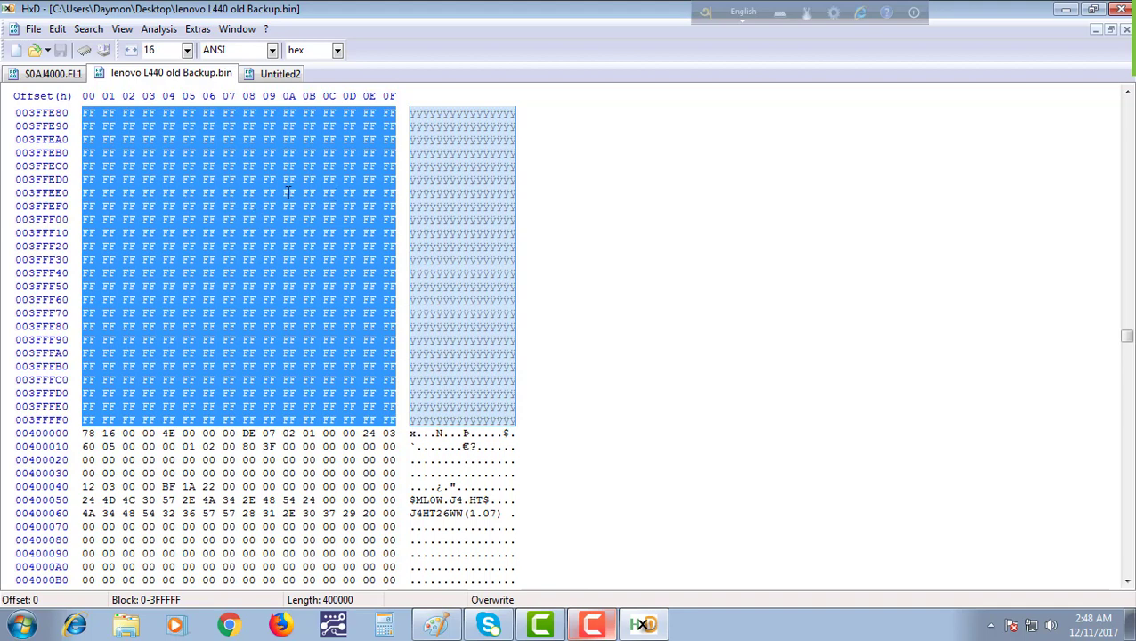
Insert the copied backup block at offset 0 of the new file Untitled2, ahead of the trimmed data.
left_click(268, 74)
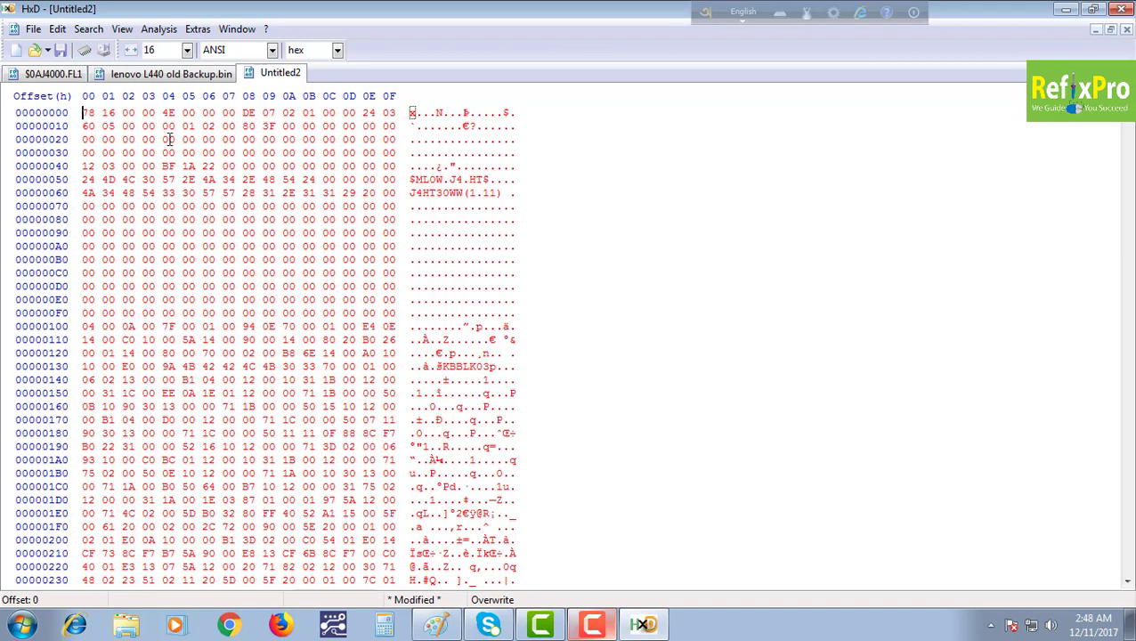
right_click(88, 111)
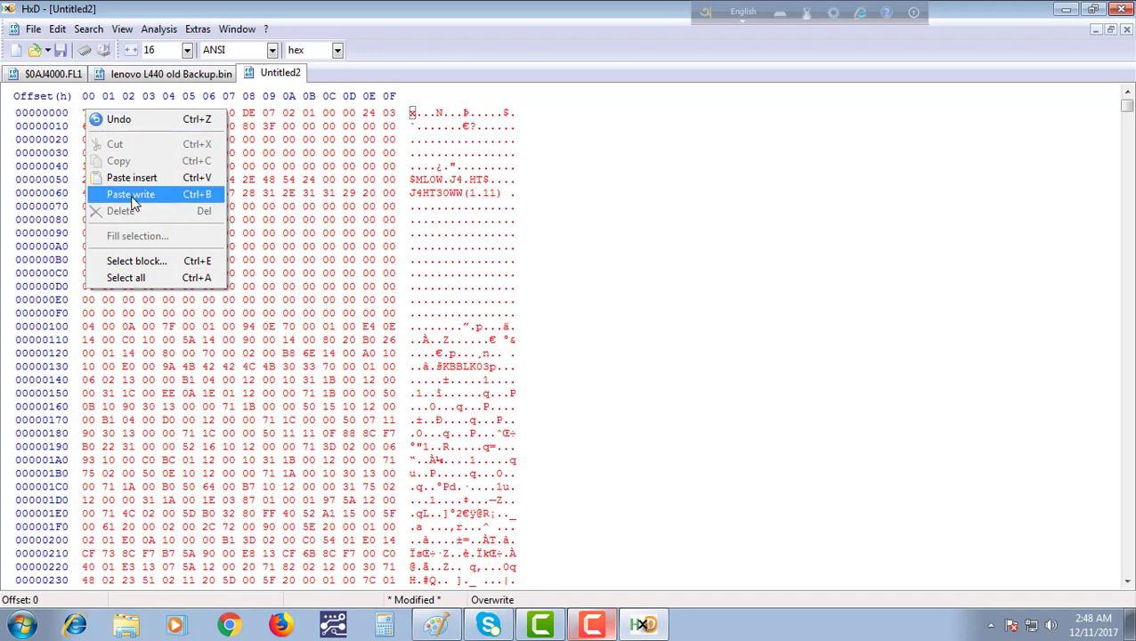
left_click(613, 142)
right_click(83, 112)
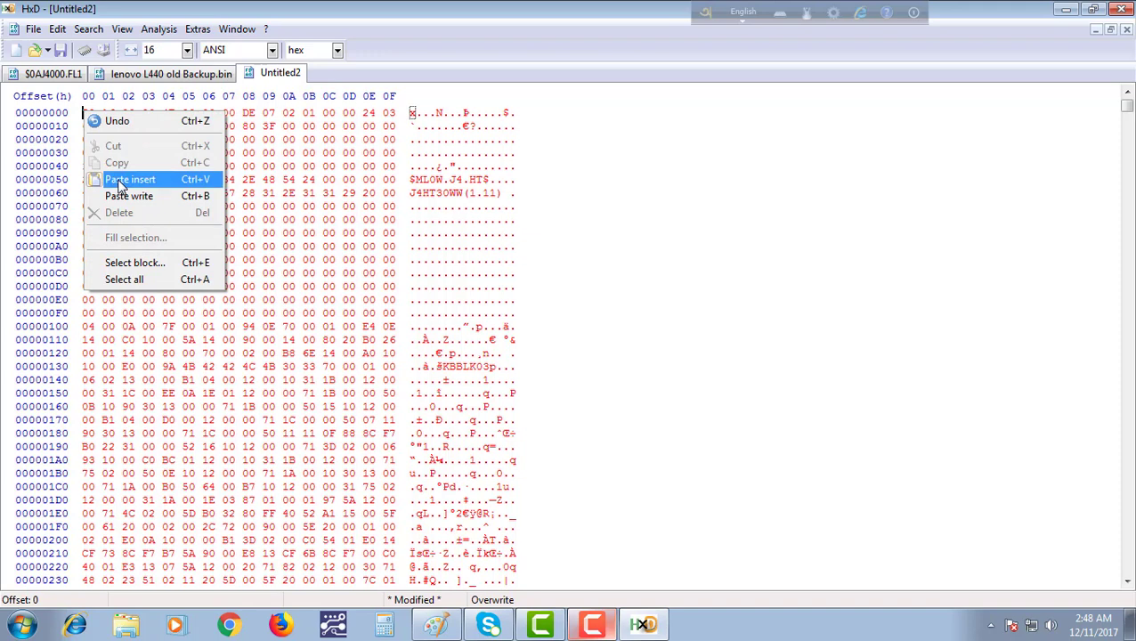
left_click(120, 181)
left_click(524, 353)
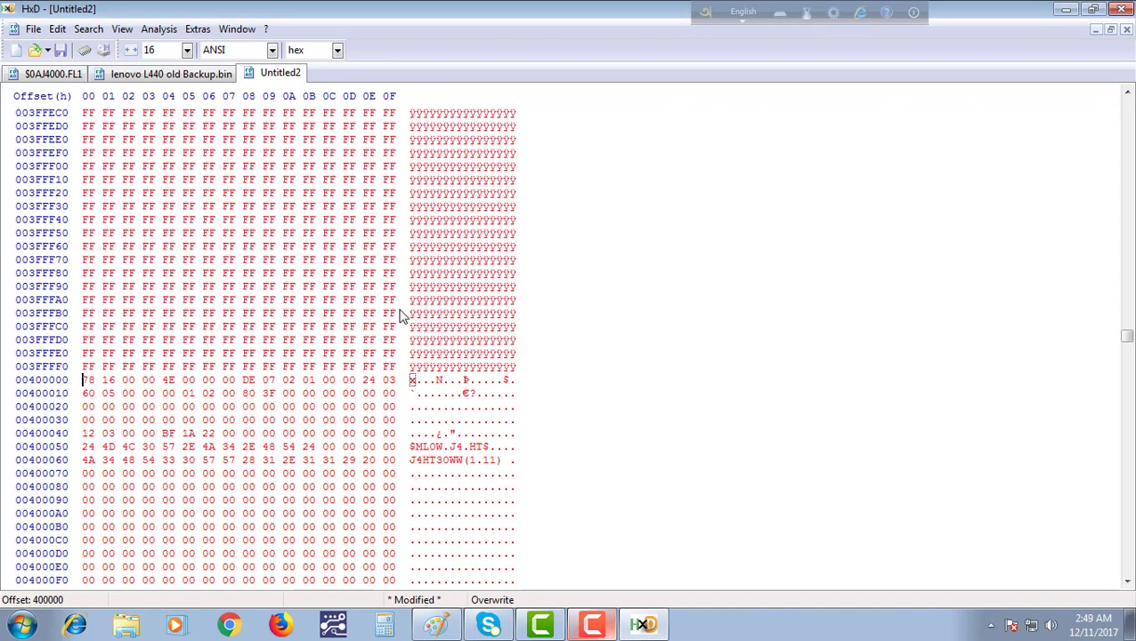
Compare the data from offset 00400000 in Untitled2 with the source data in $0AJ4000.FL1.
scroll(392, 322, "down", 1)
scroll(285, 352, "down", 2)
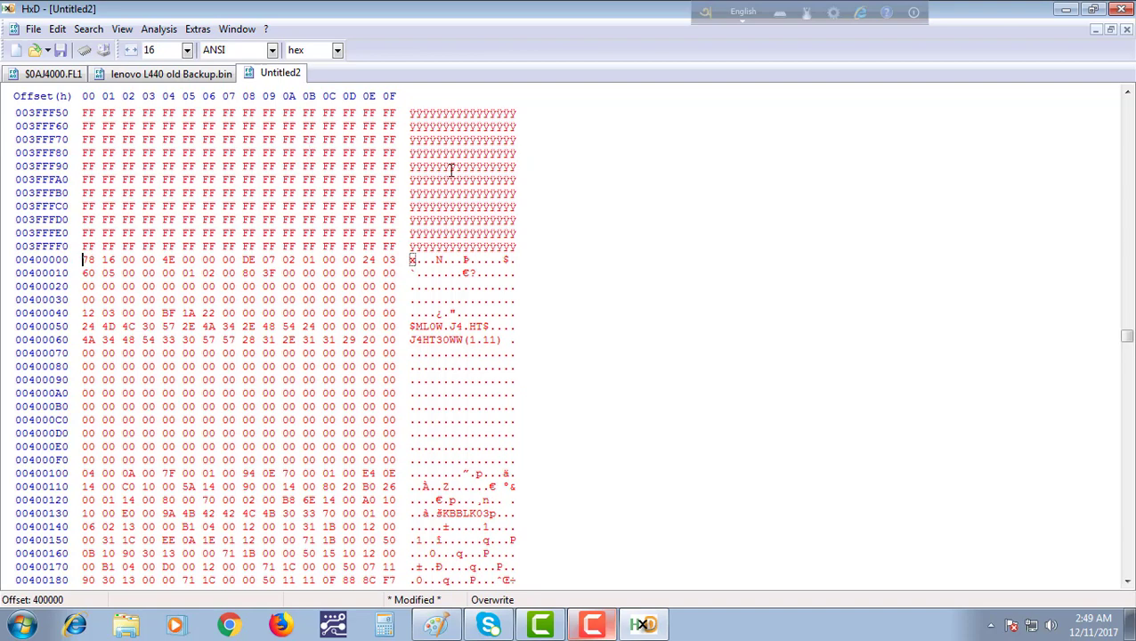
left_click(53, 73)
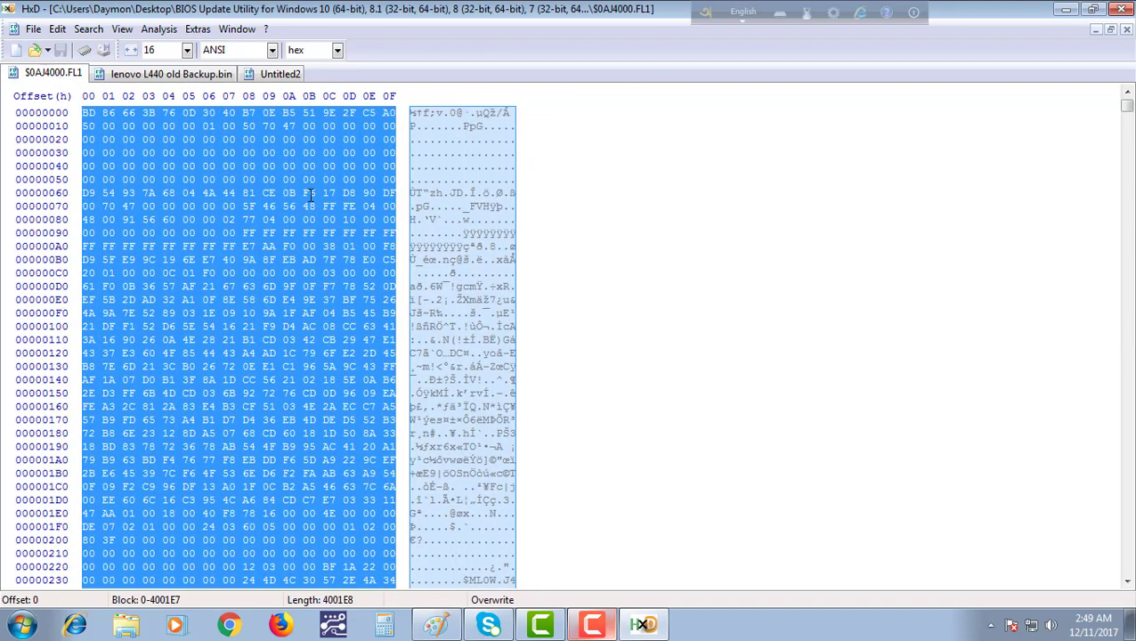
scroll(346, 198, "down", 16)
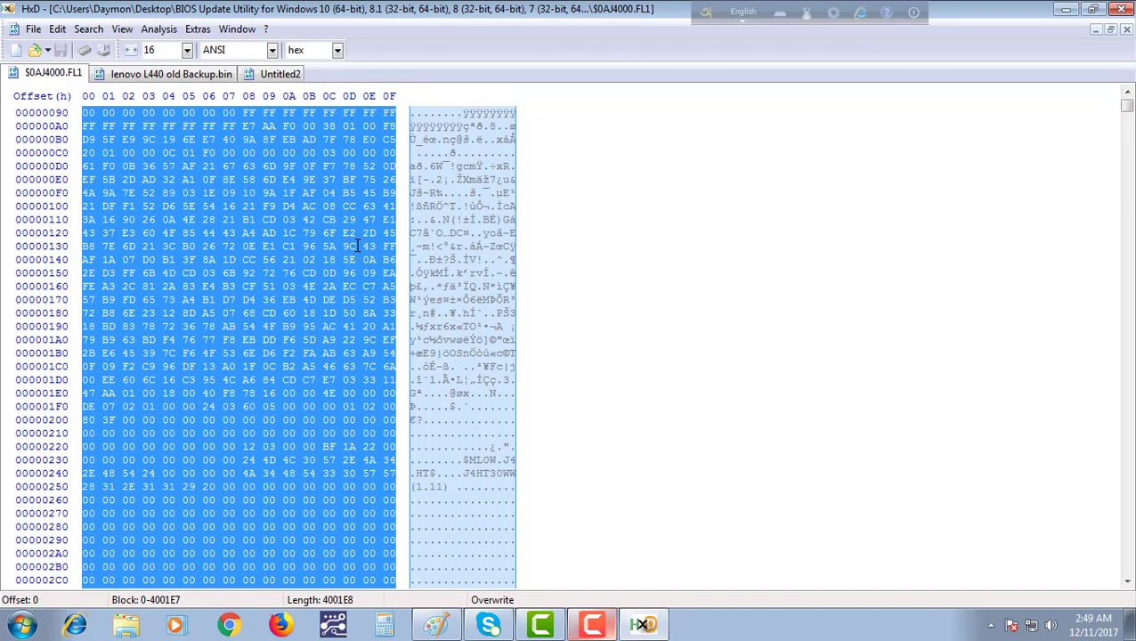
scroll(357, 246, "down", 17)
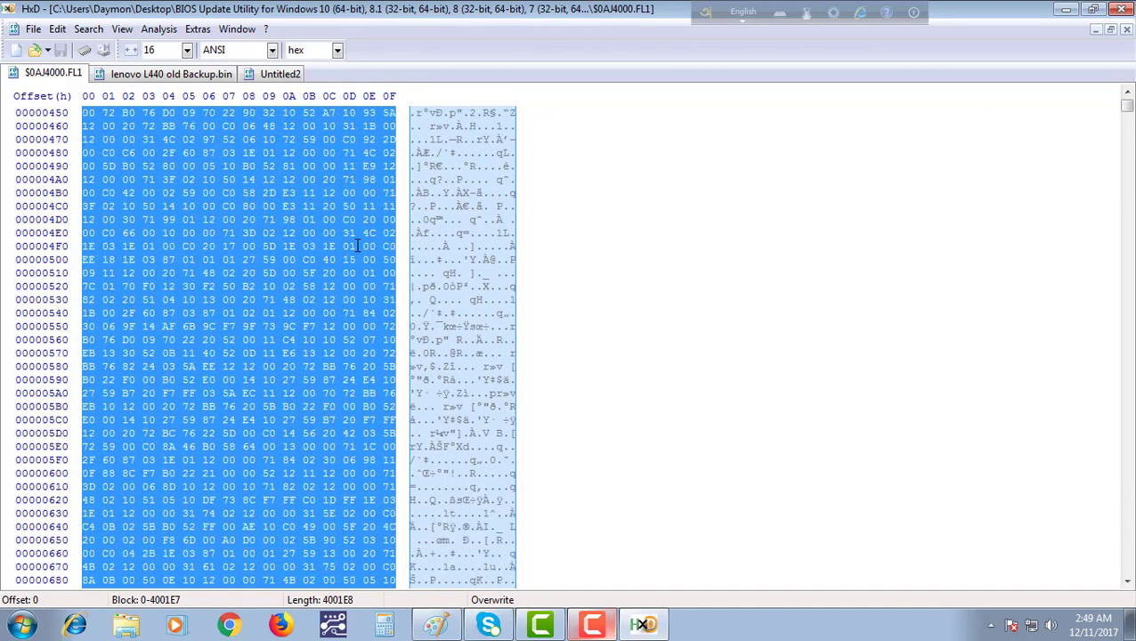
scroll(357, 246, "down", 3)
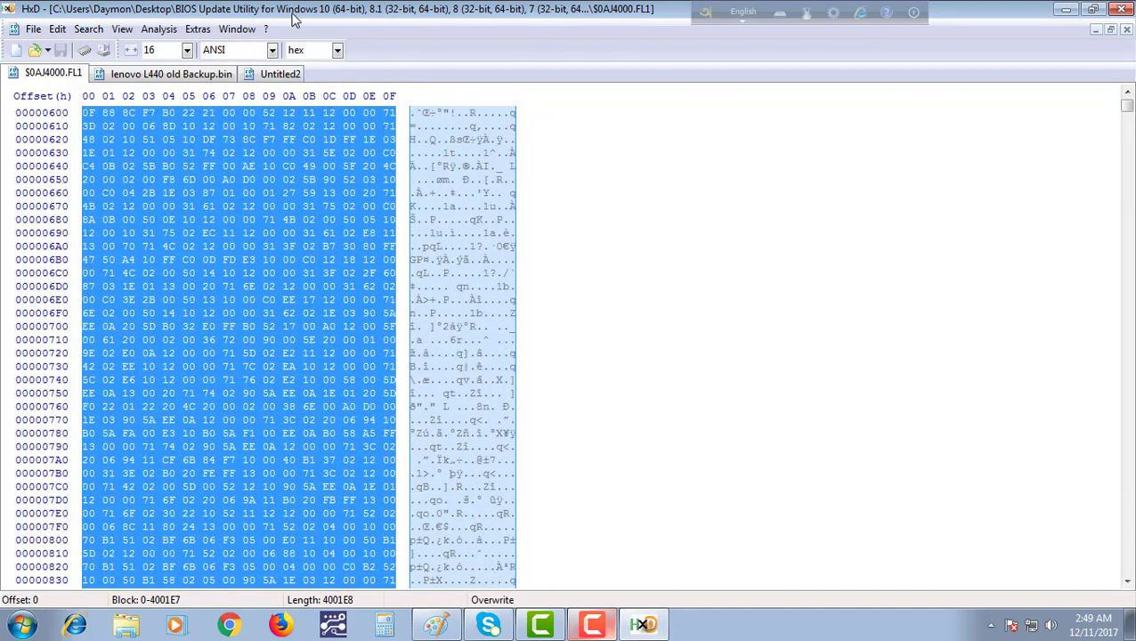
left_click(281, 73)
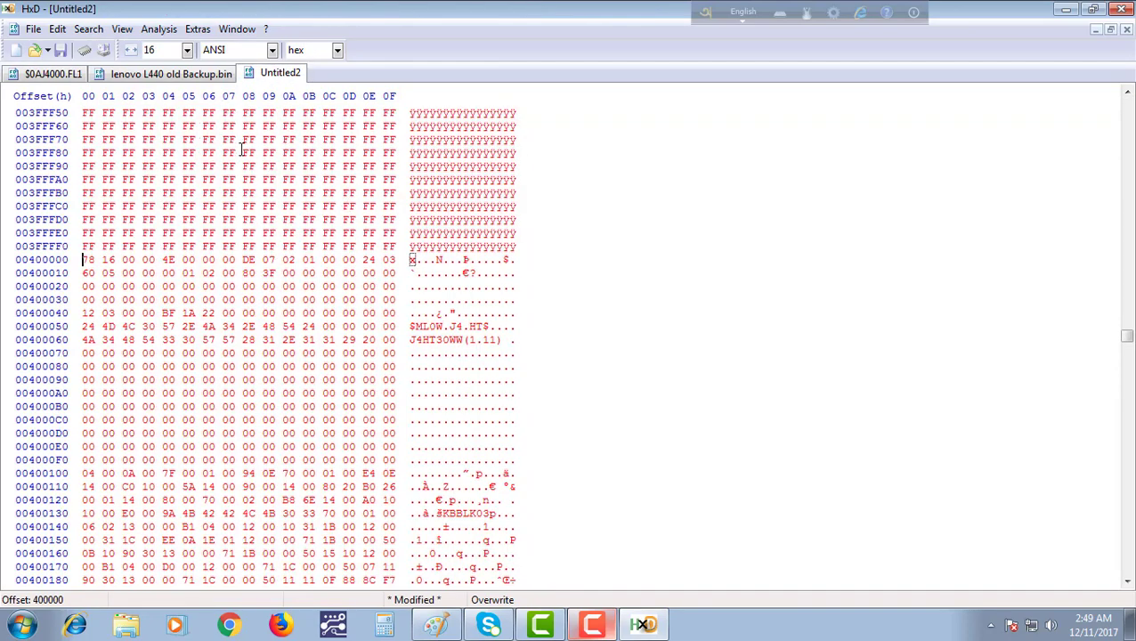
Compare the bytes just before offset 00400000 in Untitled2 with those in lenovo L440 old Backup.bin.
left_click(153, 76)
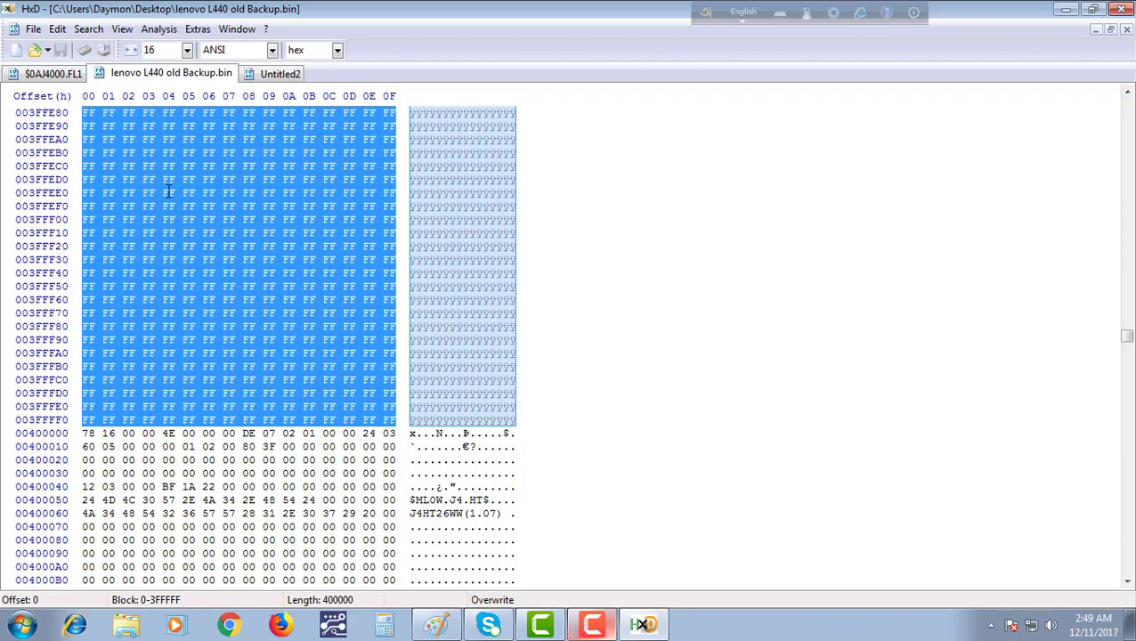
left_click(271, 73)
scroll(240, 207, "up", 4)
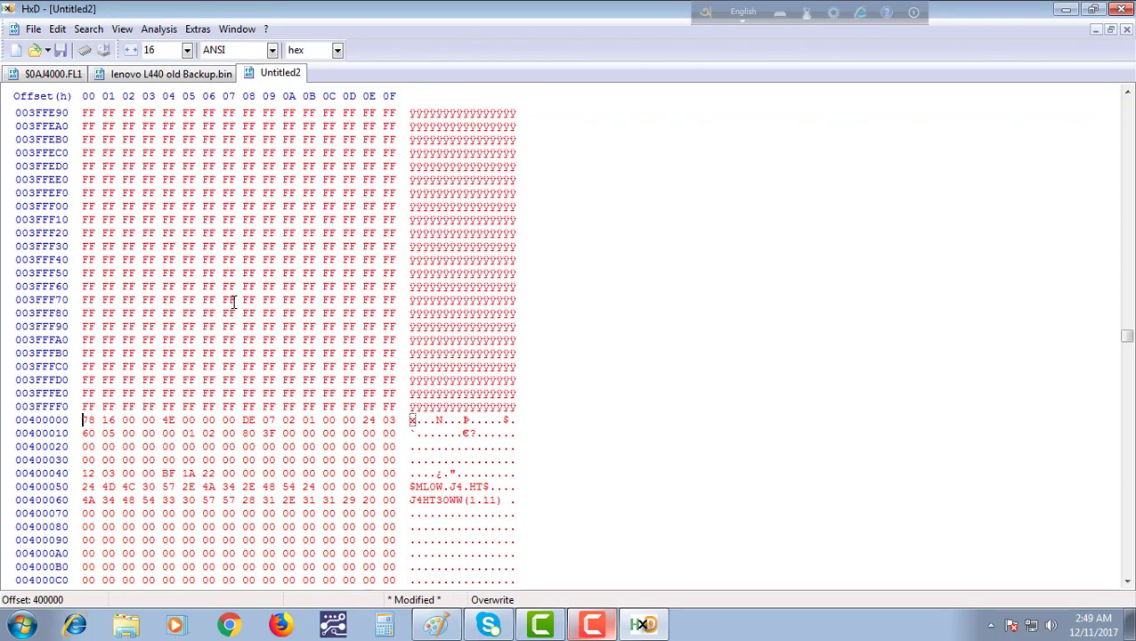
scroll(234, 303, "down", 2)
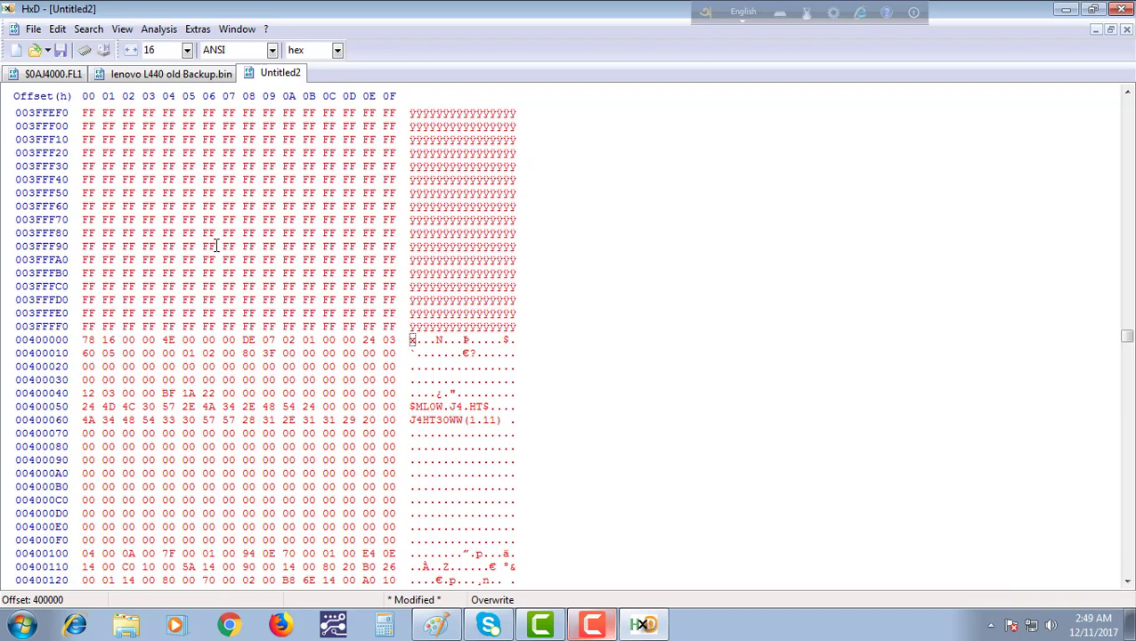
scroll(227, 238, "up", 4)
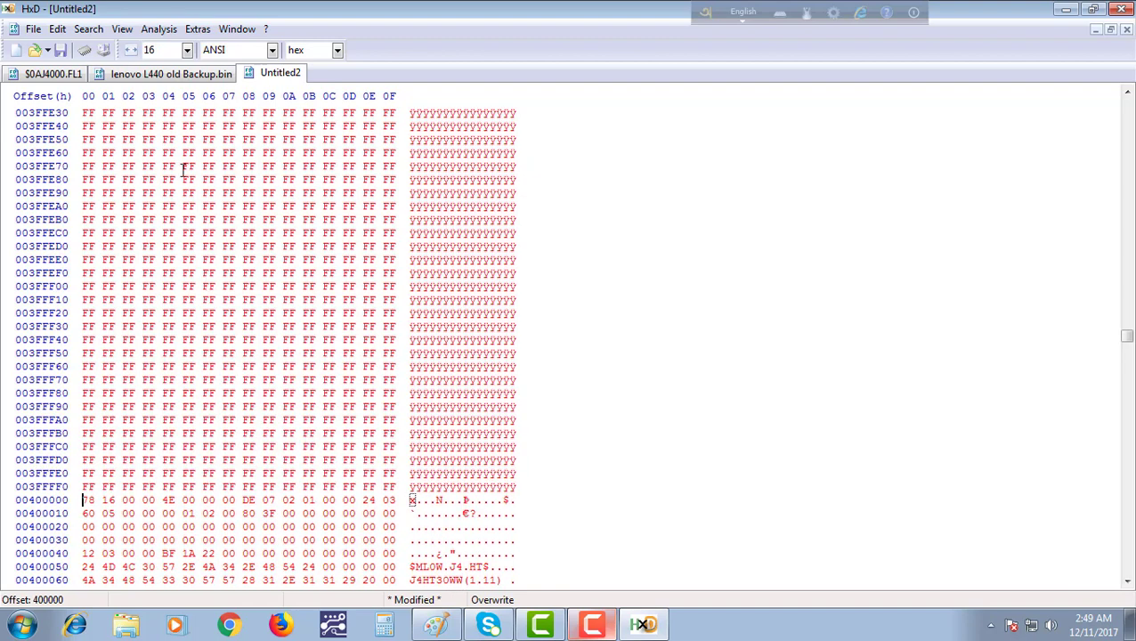
left_click(189, 83)
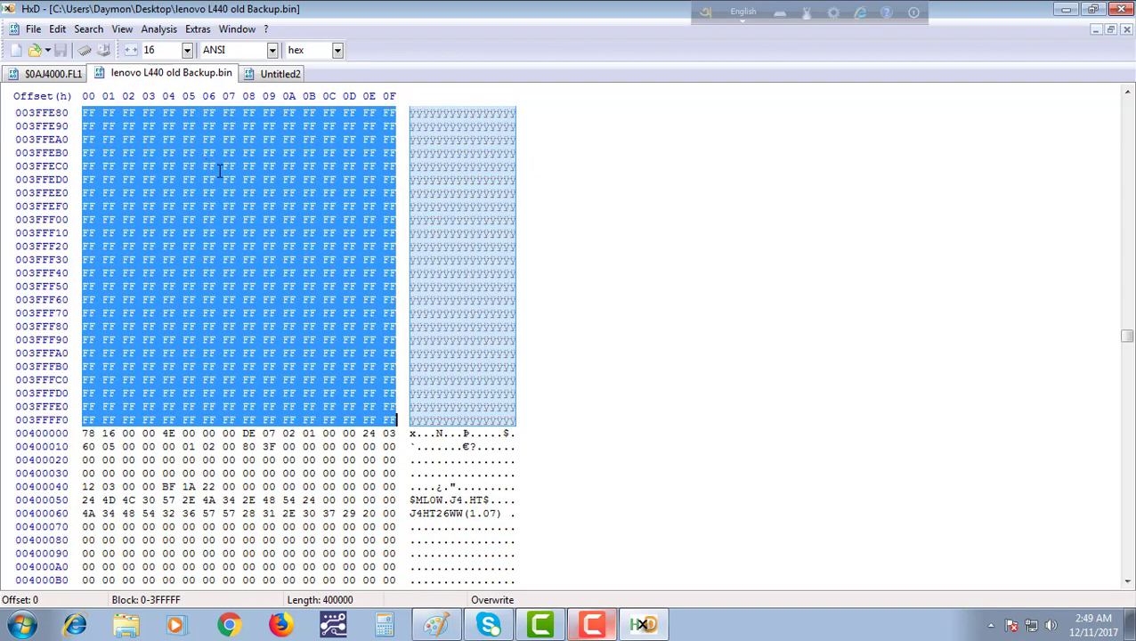
scroll(219, 171, "up", 12)
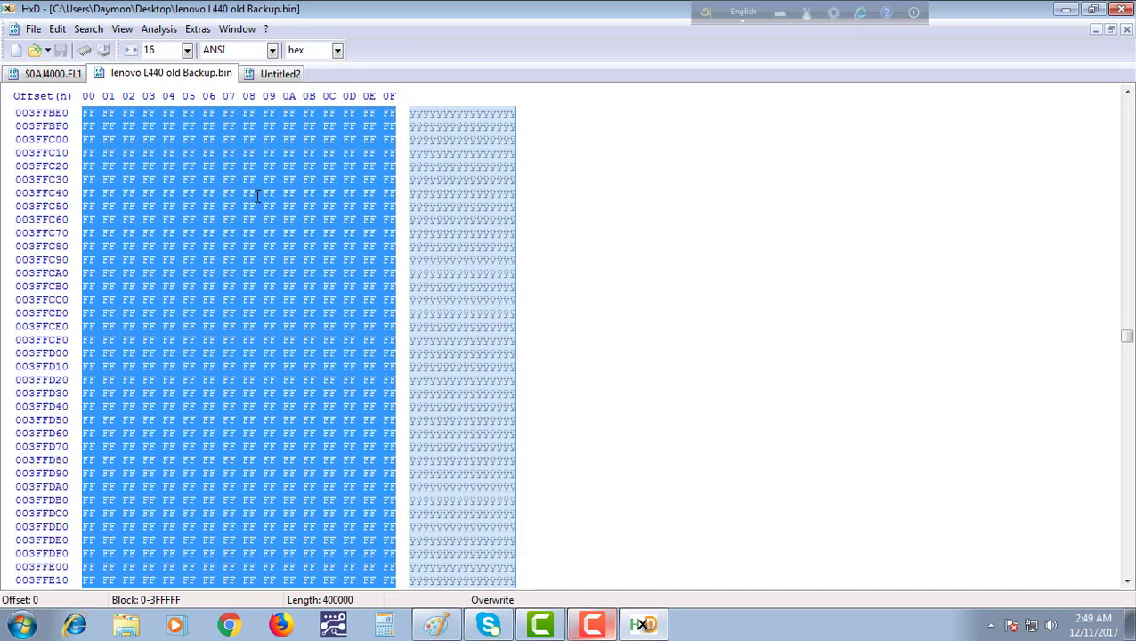
Review the beginning of Untitled2 from offset 0 and look at $0AJ4000.FL1 again.
left_click(259, 77)
scroll(179, 212, "up", 3)
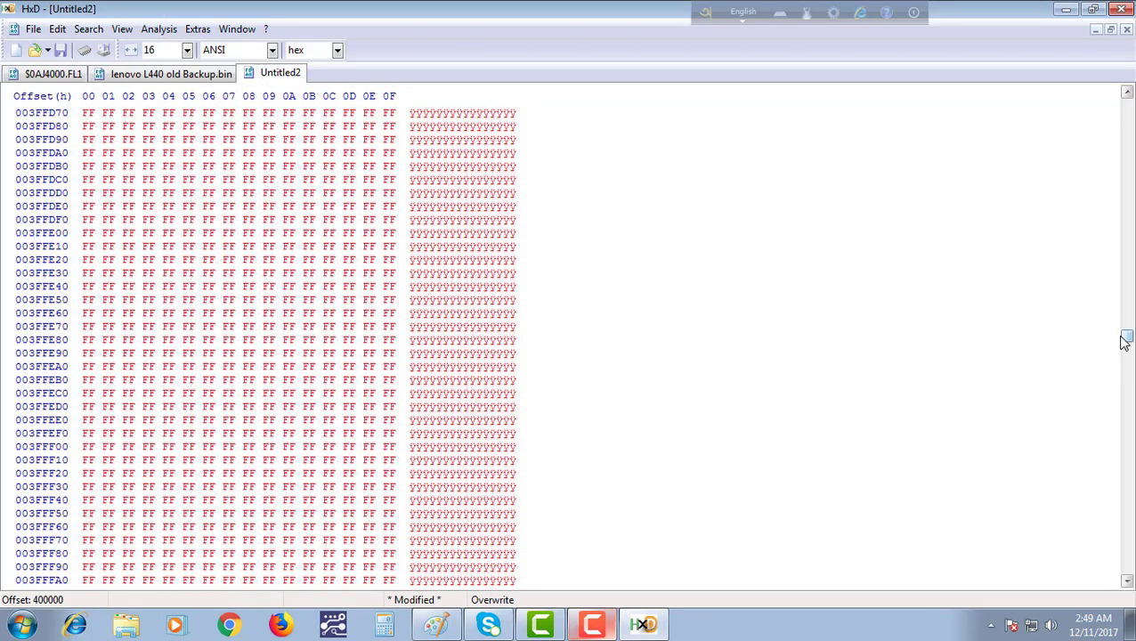
left_click_drag(1123, 337, 1126, 92)
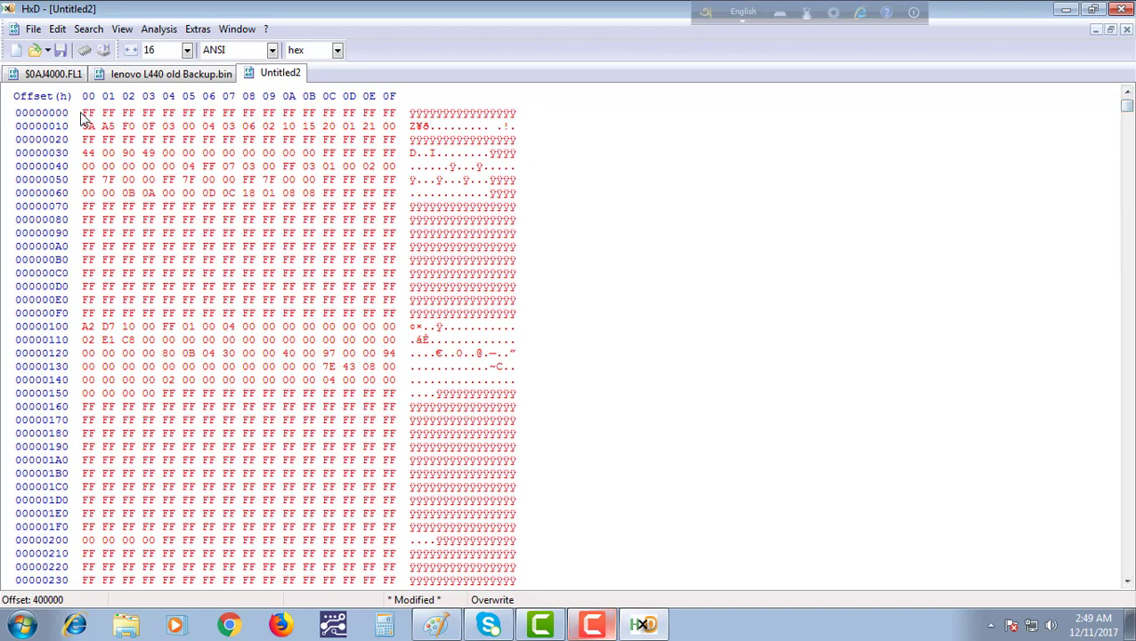
scroll(360, 236, "down", 13)
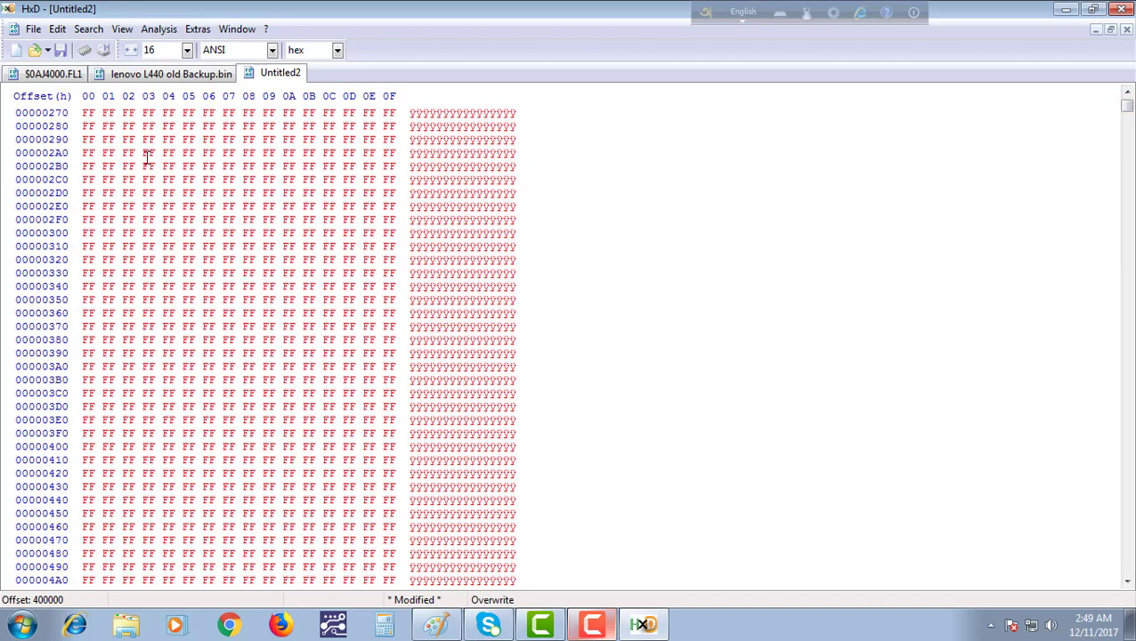
left_click(44, 76)
key("ctrl+a")
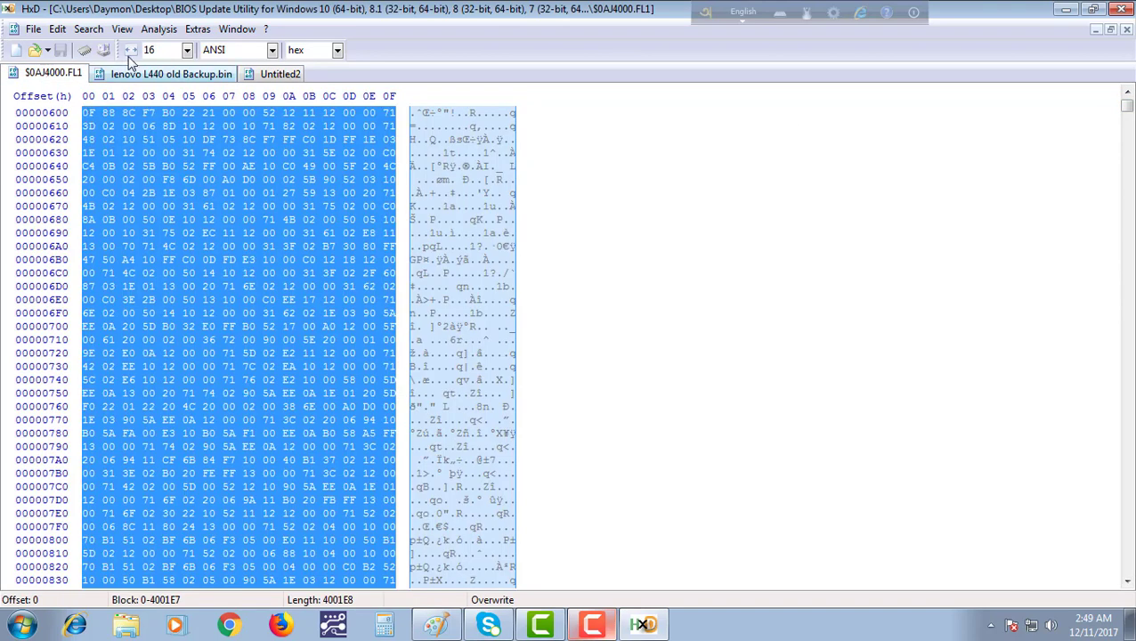
left_click(260, 76)
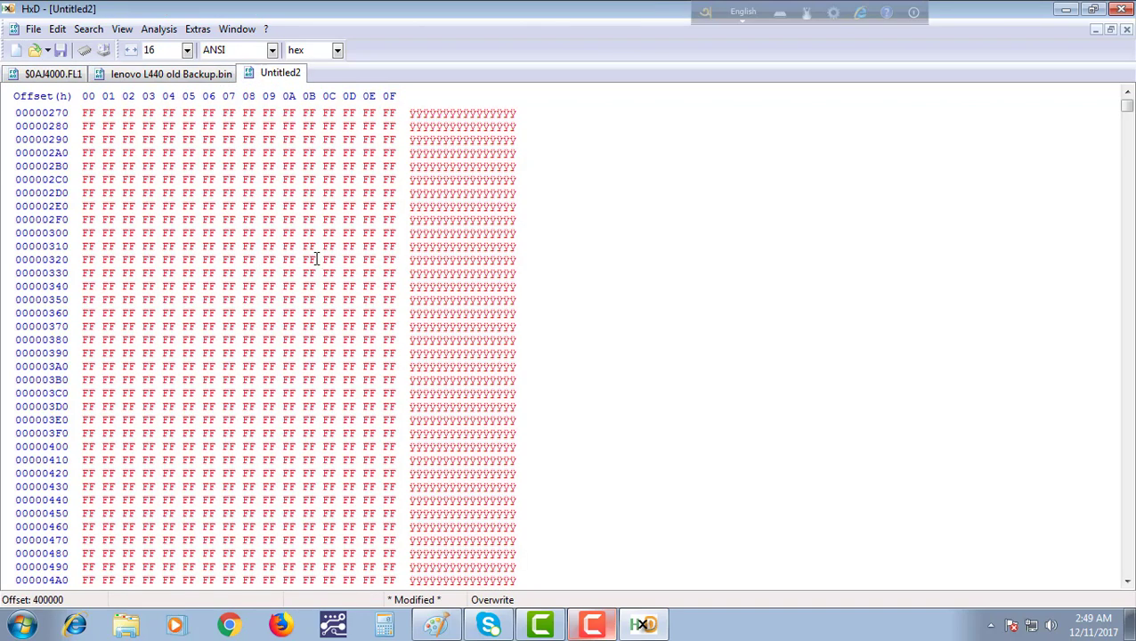
Check the final offset and the beginning of lenovo L440 old Backup.bin.
left_click(189, 79)
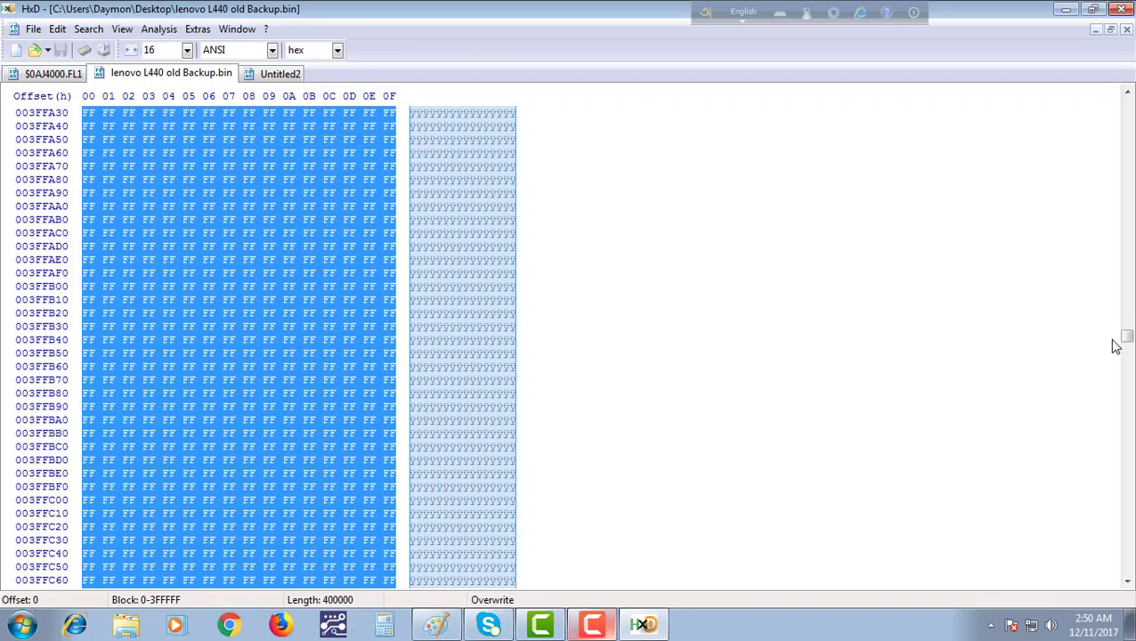
left_click_drag(1125, 342, 1129, 577)
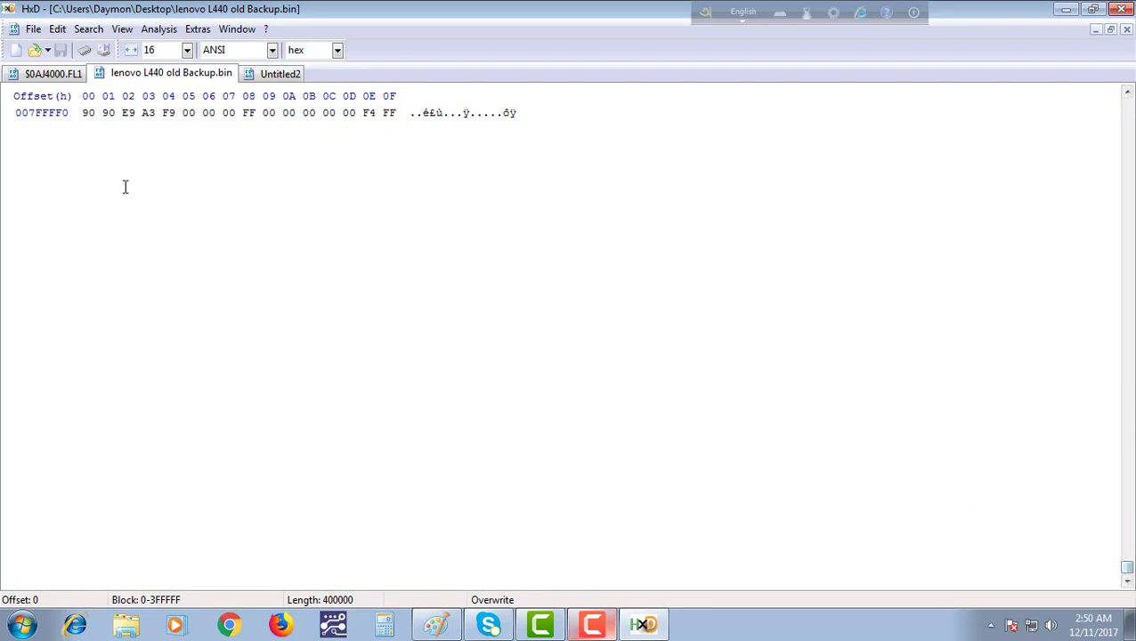
scroll(169, 191, "up", 2)
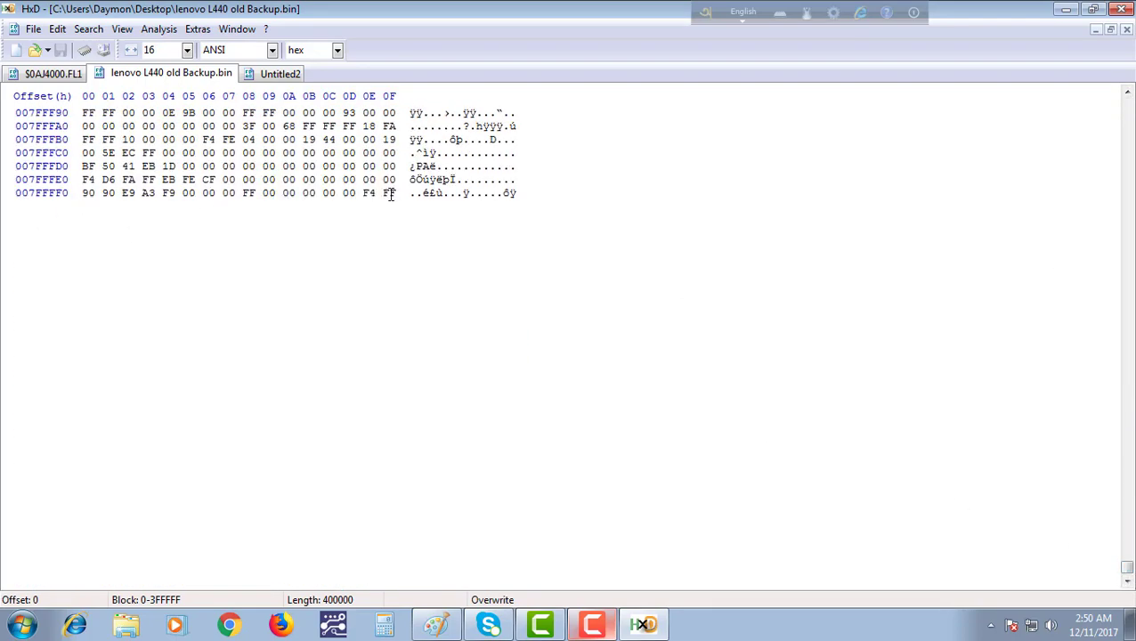
key("ctrl+End")
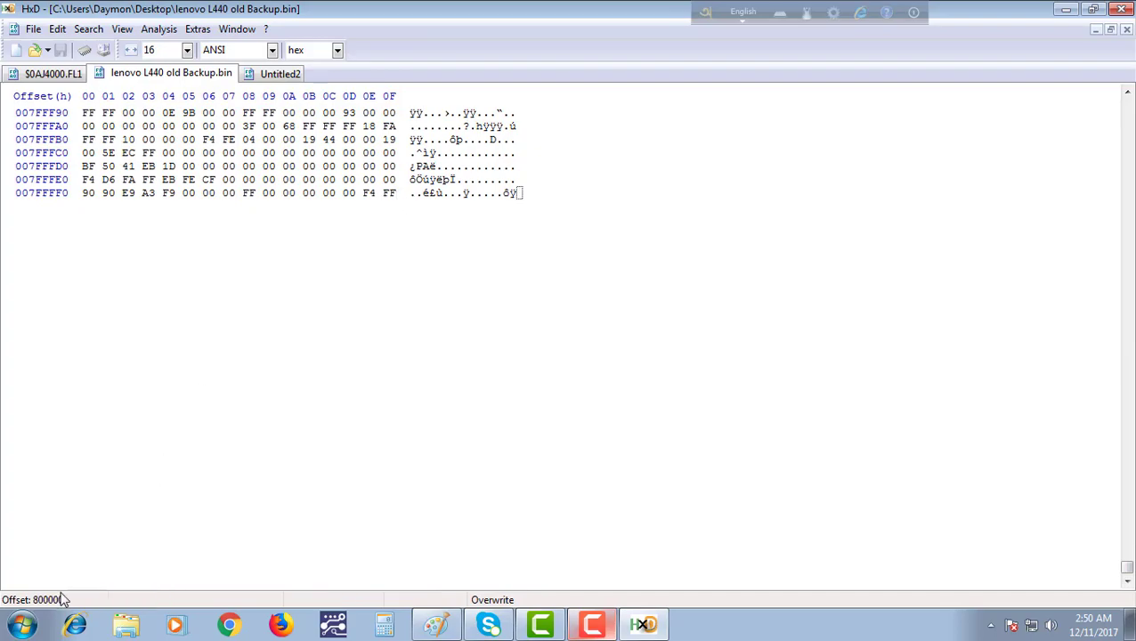
scroll(271, 342, "up", 6)
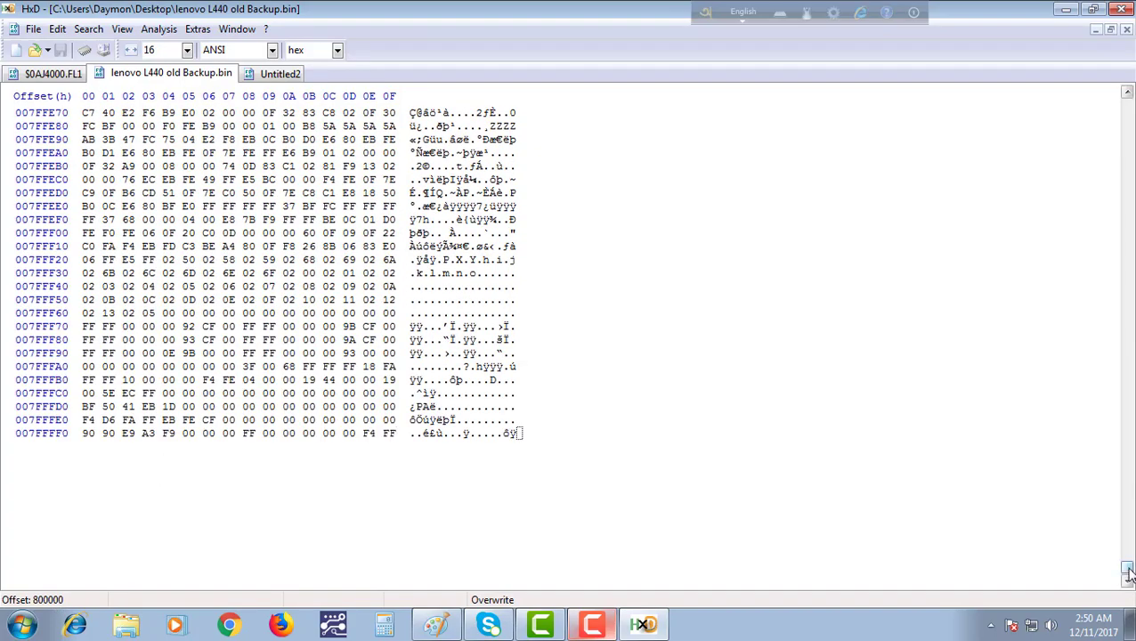
left_click_drag(1127, 574, 1118, 101)
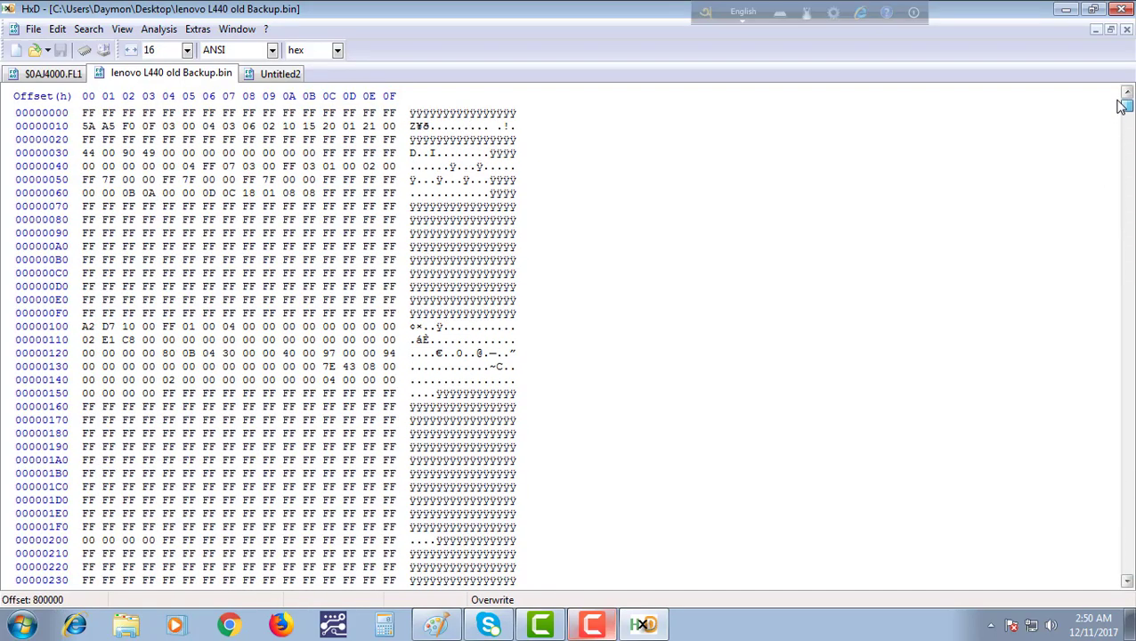
Save the open lenovo L440 old Backup.bin to the Desktop under the name "lenovo L440 old Backup new Bin".
left_click(32, 29)
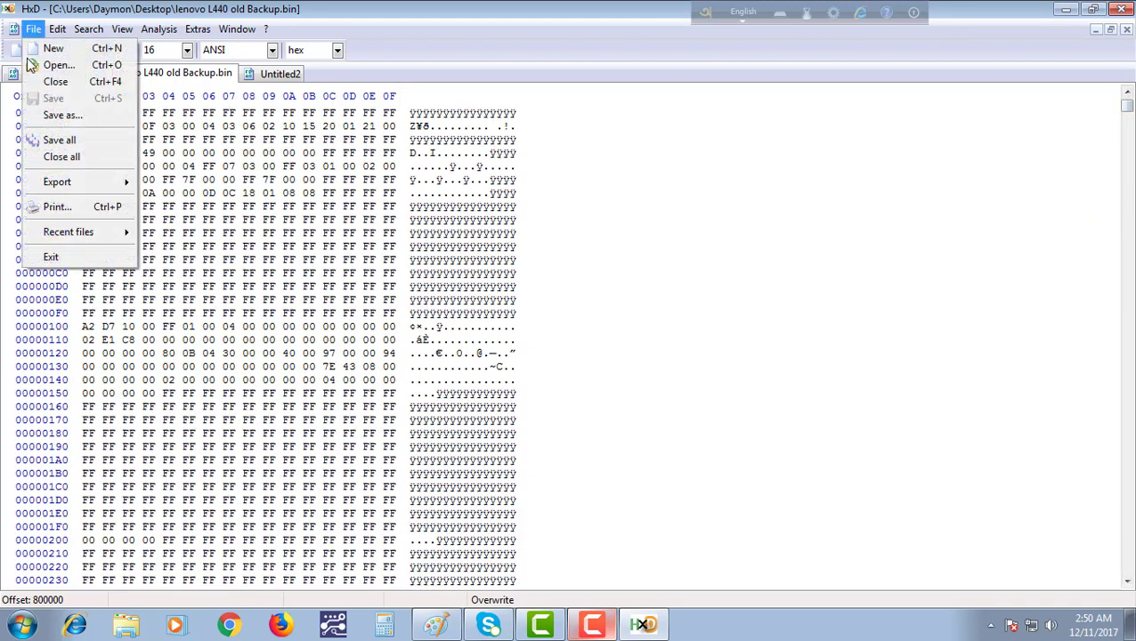
left_click(53, 115)
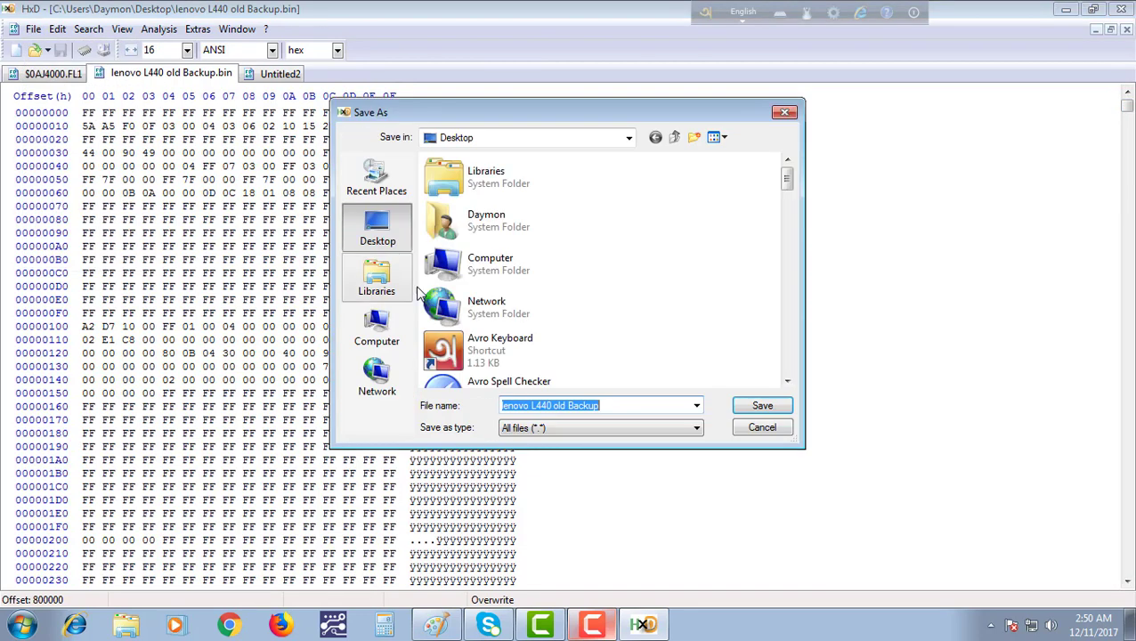
left_click(609, 406)
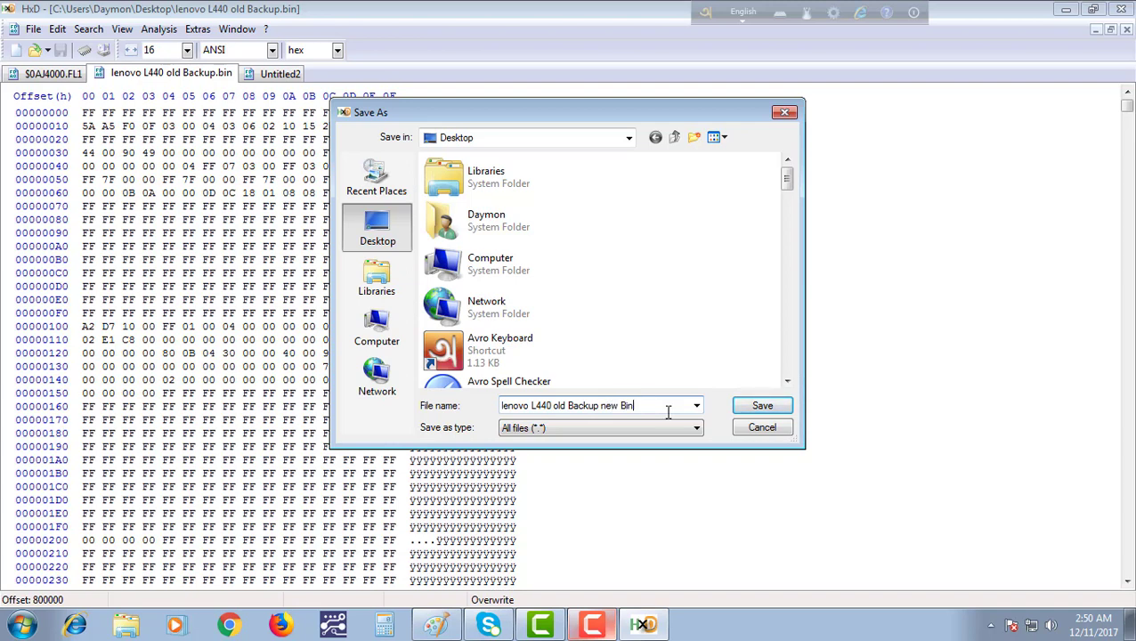
left_click(762, 406)
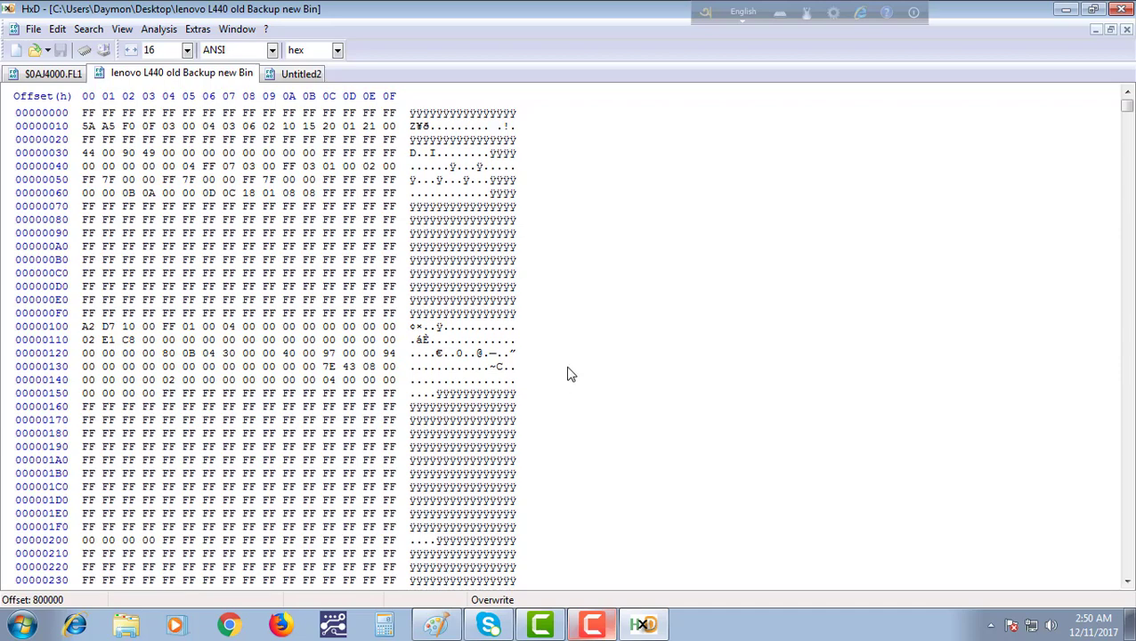
Switch to the desktop and move the lenovo L440 old Backup new Bin file to the middle of the desktop.
left_click(1065, 9)
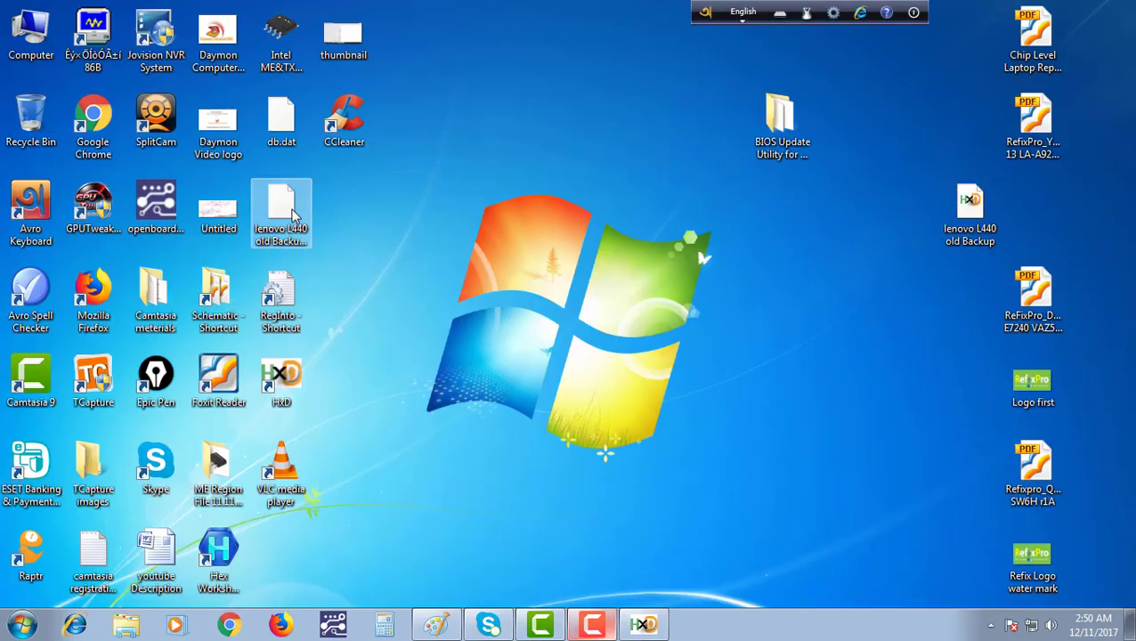
left_click_drag(294, 214, 608, 218)
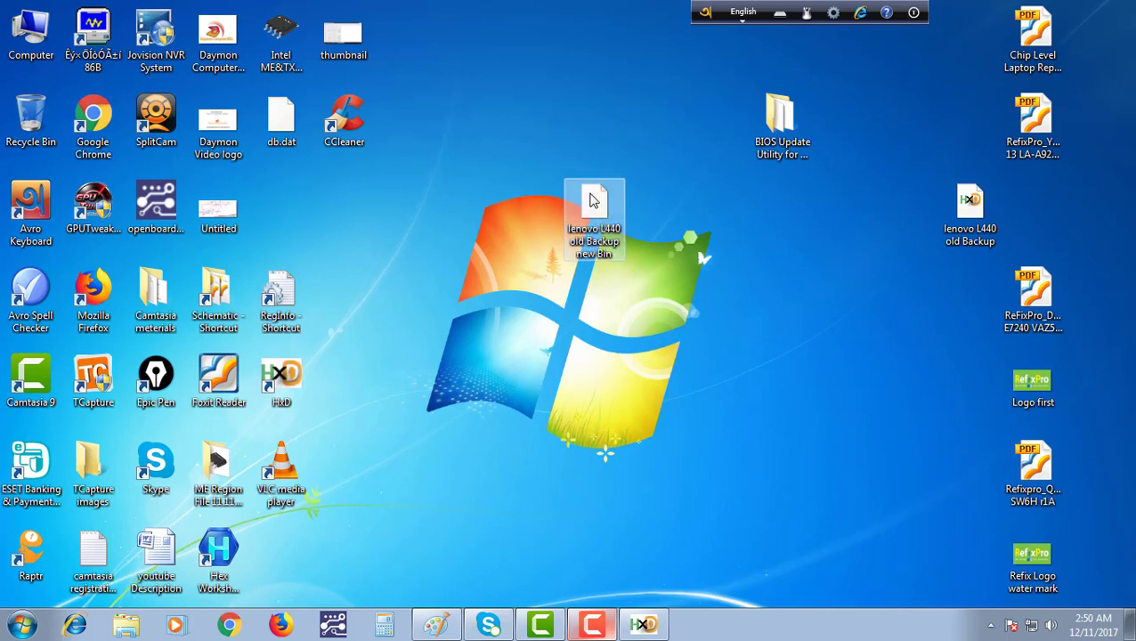
mouse_move(593, 199)
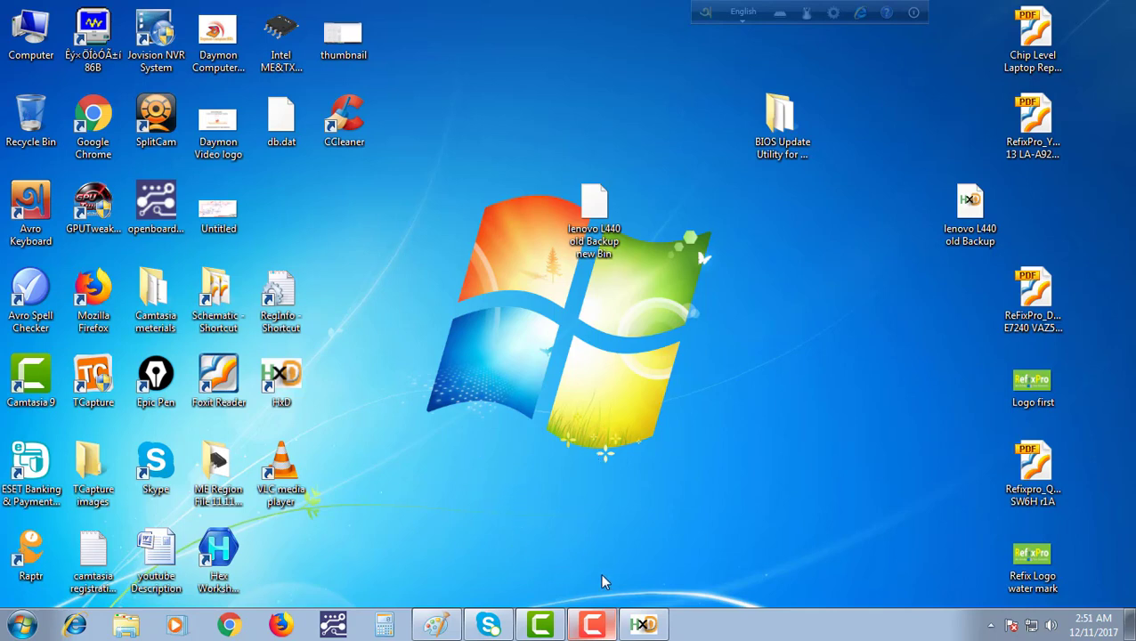
left_click(606, 623)
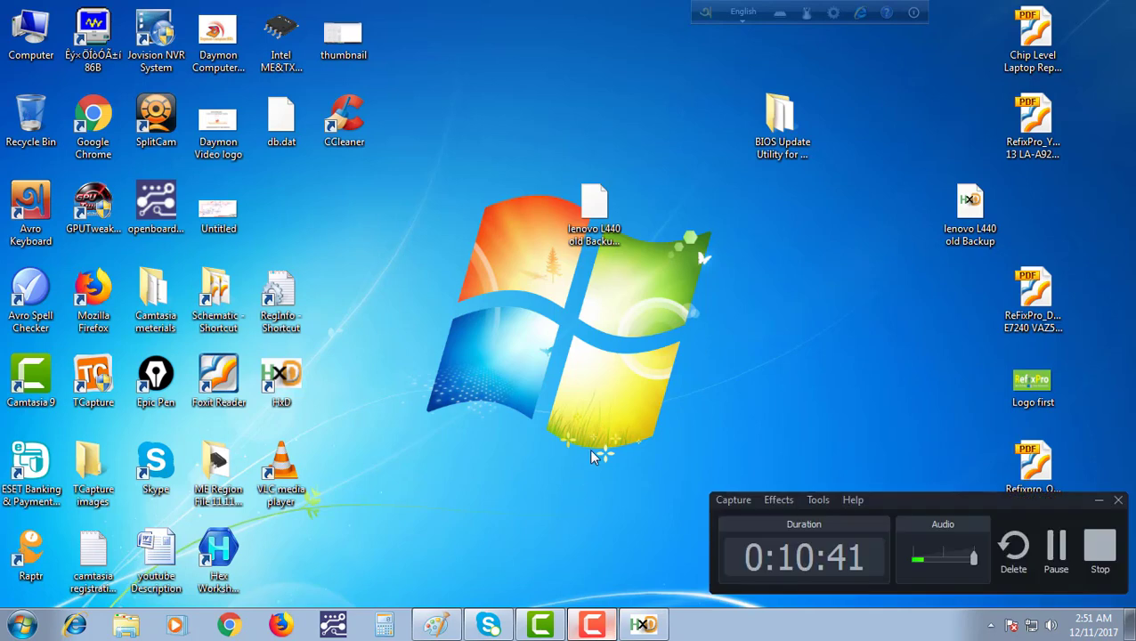
Switch to Firefox, open the refixpro site from the top sites and look through its home page.
left_click(591, 623)
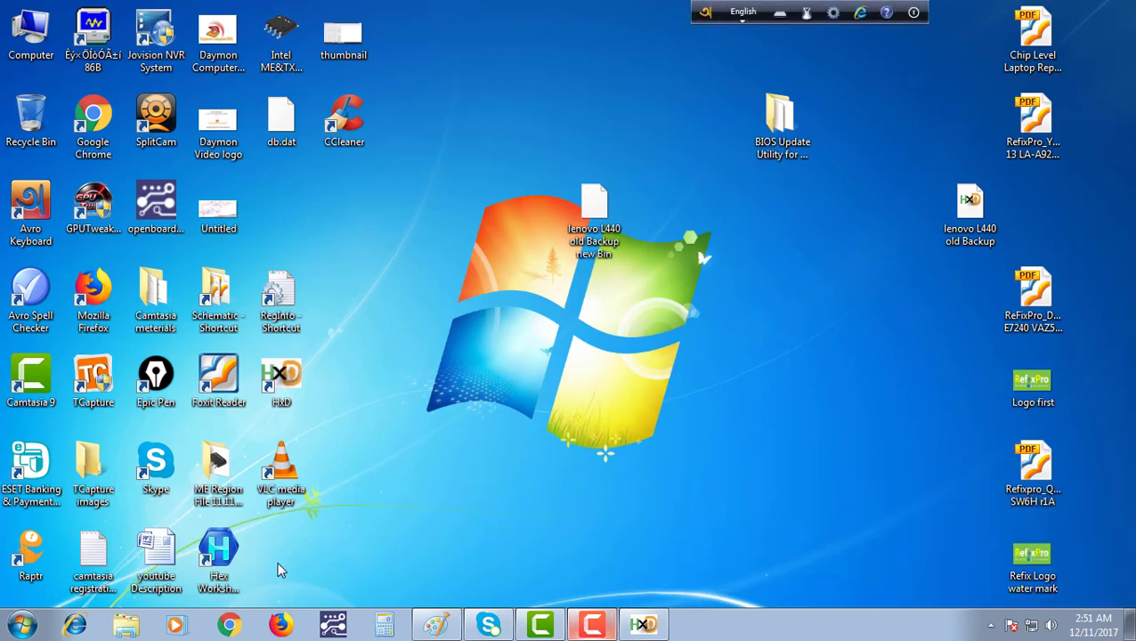
left_click(284, 626)
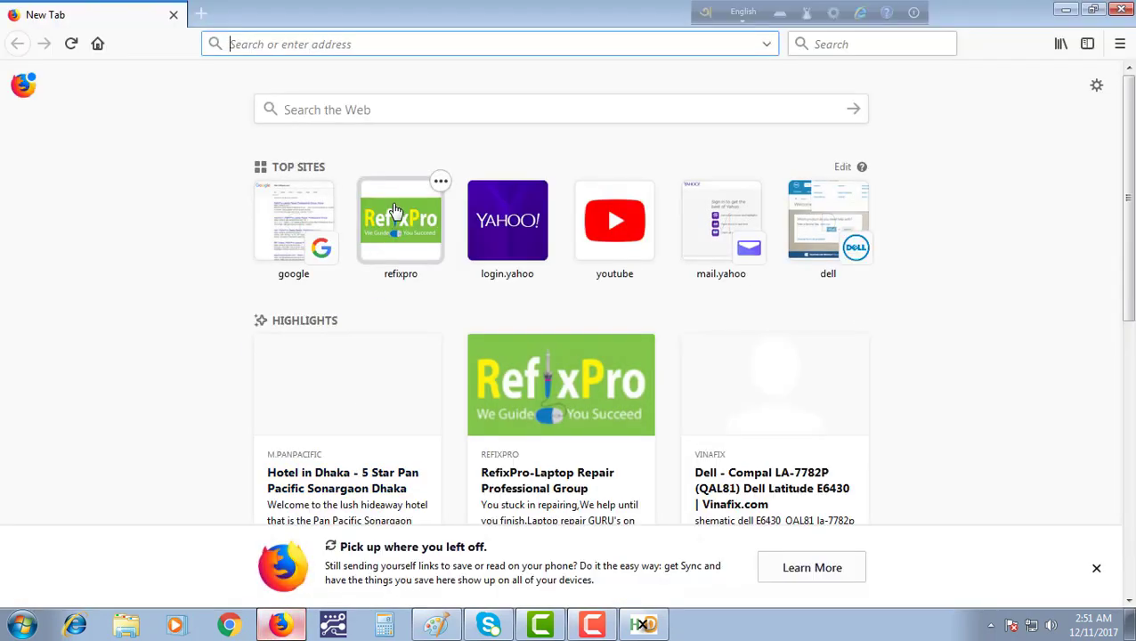
left_click(417, 227)
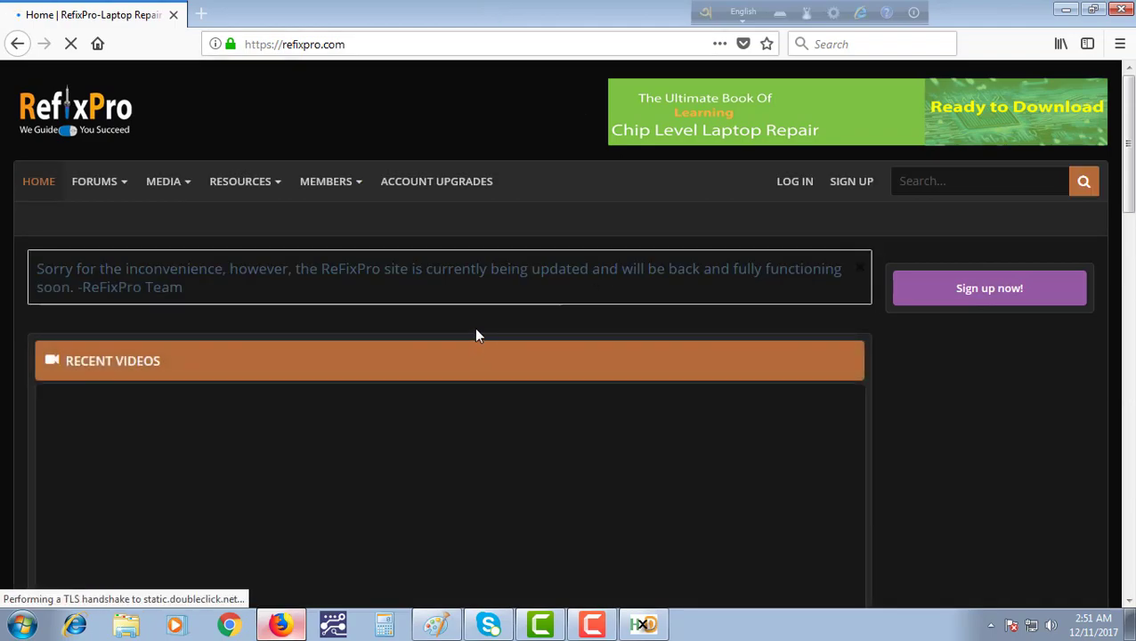
scroll(479, 330, "down", 1)
scroll(478, 333, "down", 20)
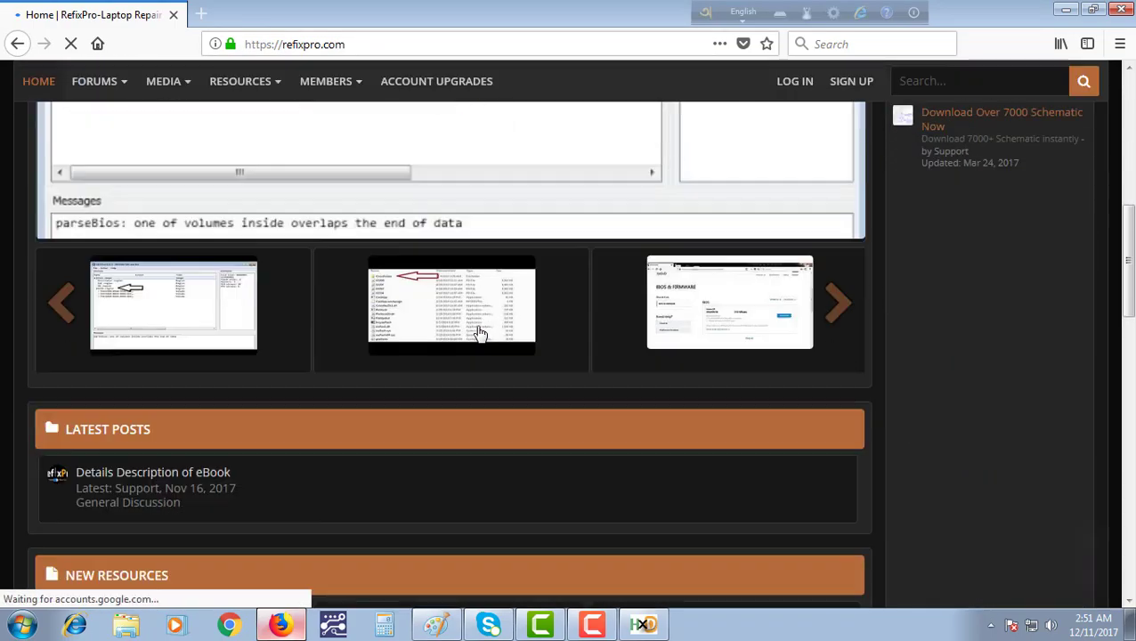
scroll(478, 333, "up", 10)
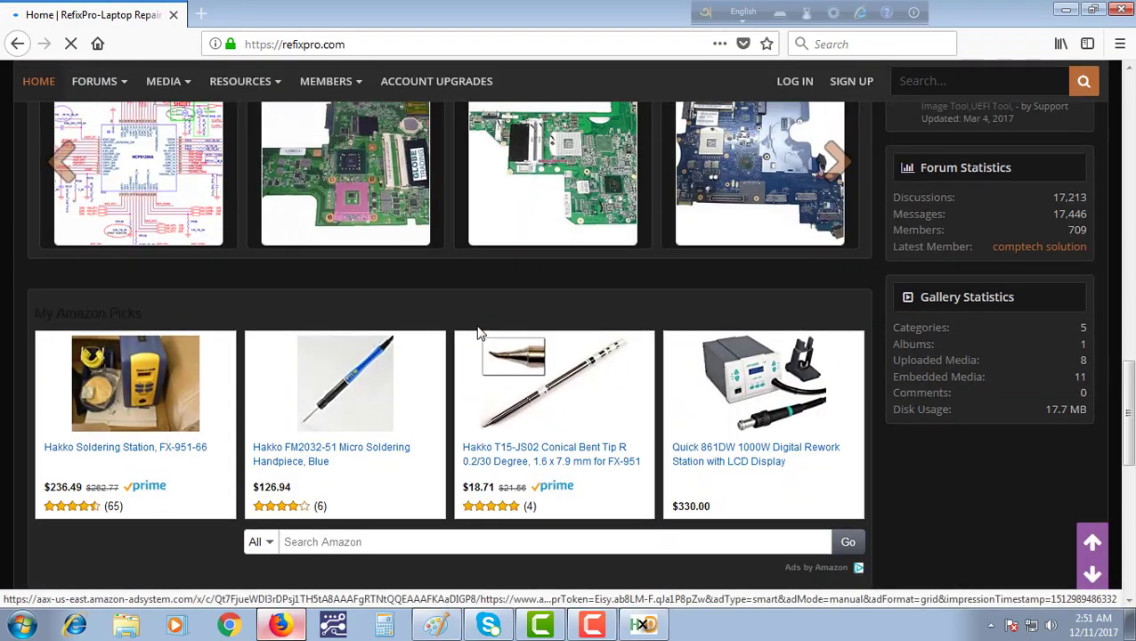
scroll(478, 333, "up", 10)
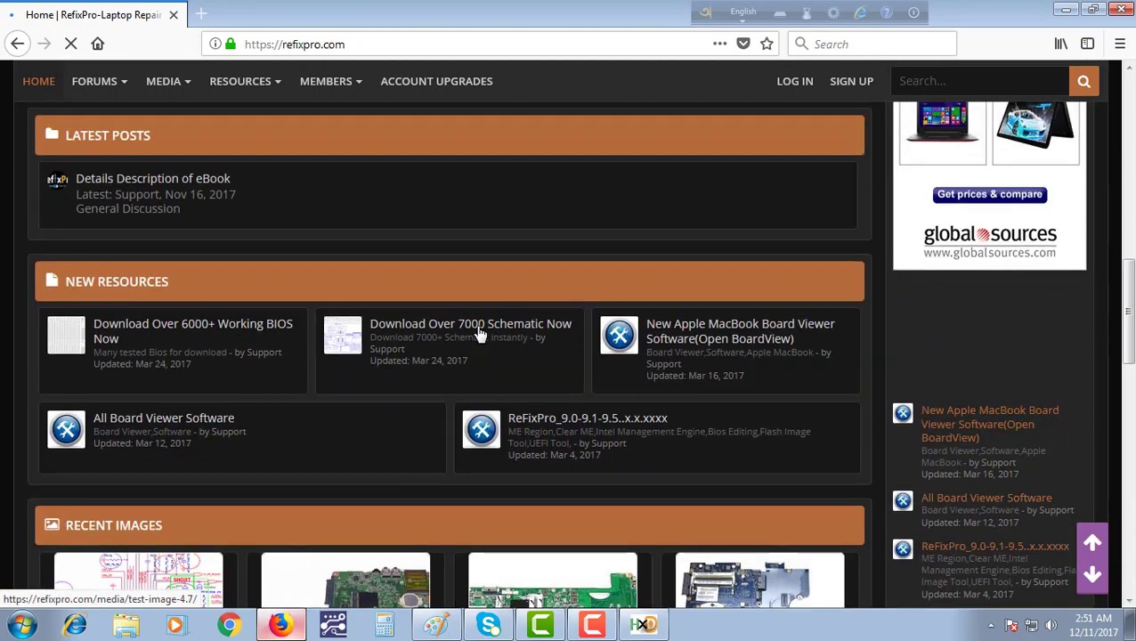
scroll(440, 335, "up", 3)
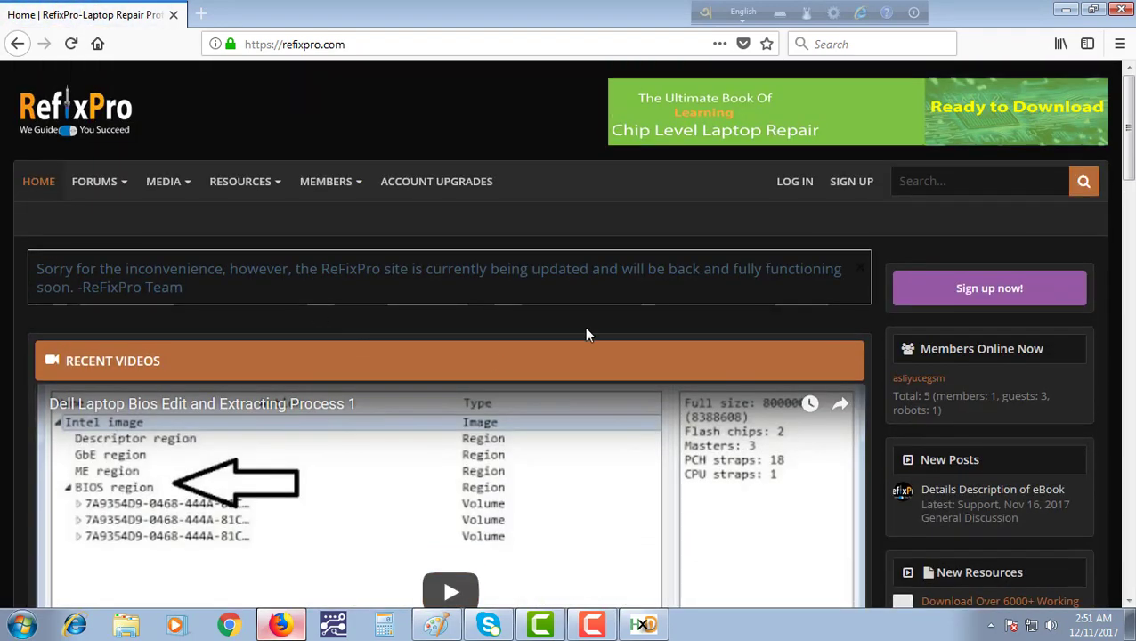
scroll(588, 332, "down", 2)
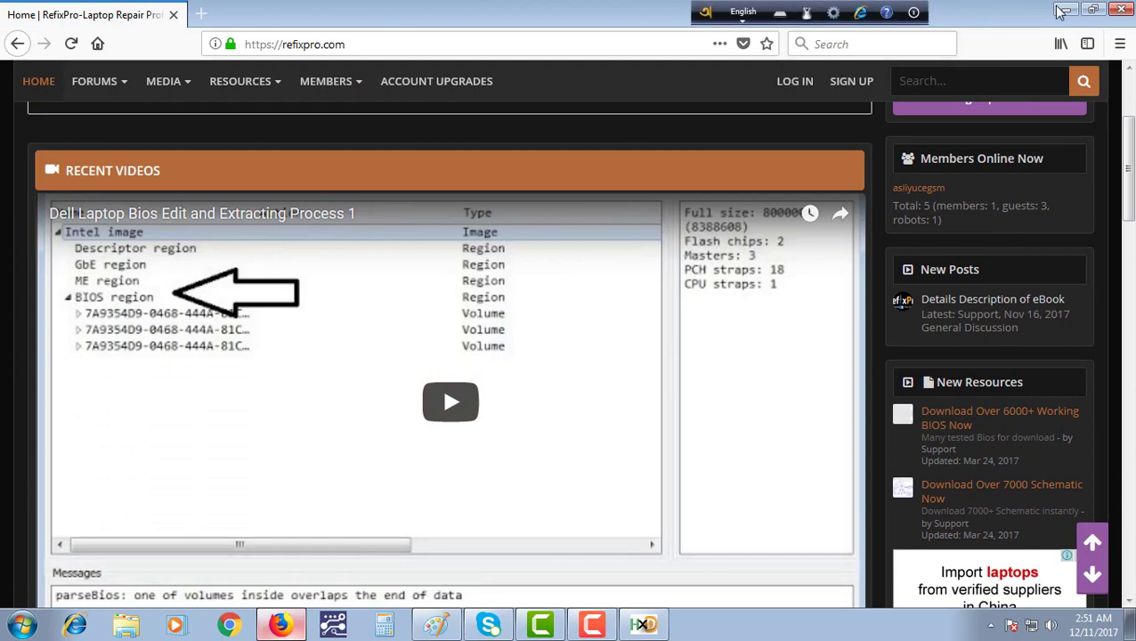
Glance at the desktop, return to Firefox and review the recent videos, latest posts and new resources on the RefixPro home page.
key("super+d")
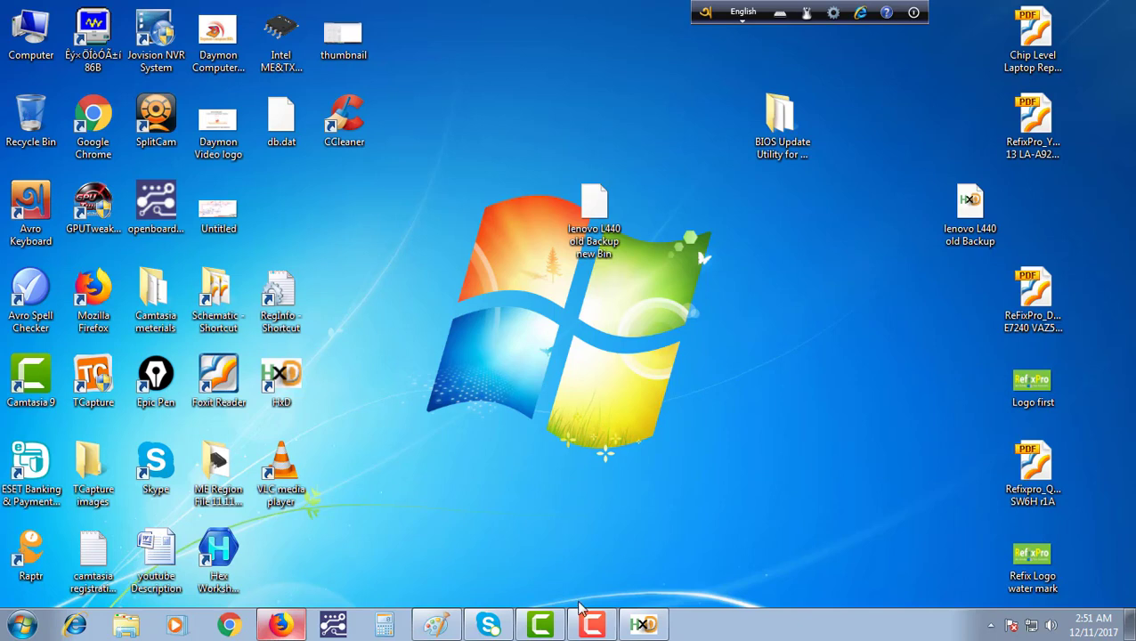
left_click(280, 624)
scroll(481, 367, "down", 3)
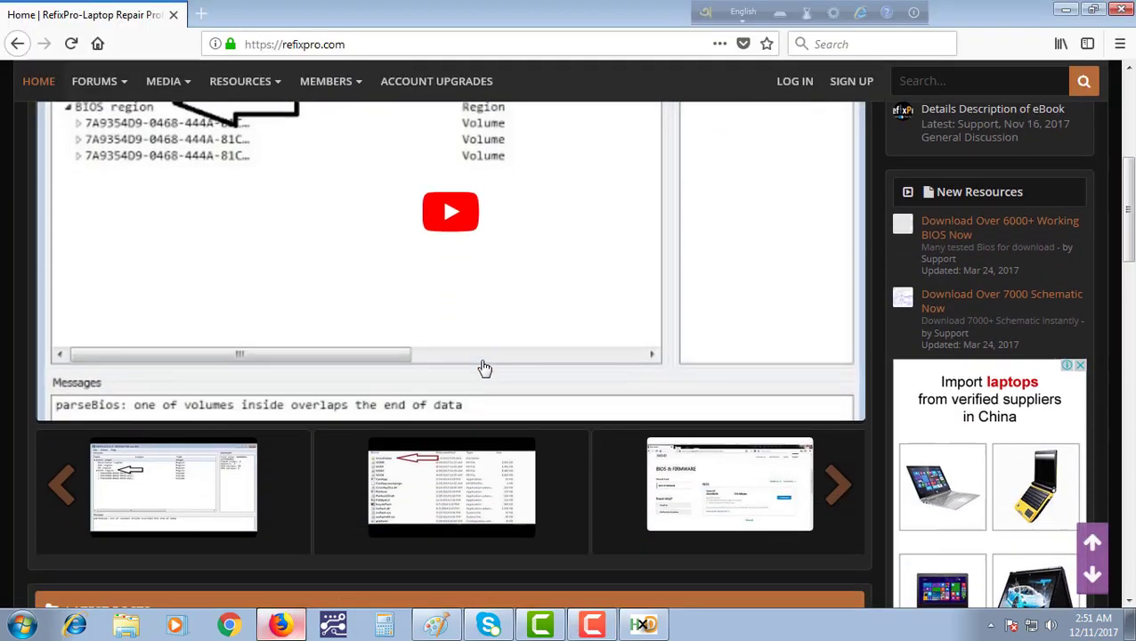
scroll(479, 368, "up", 5)
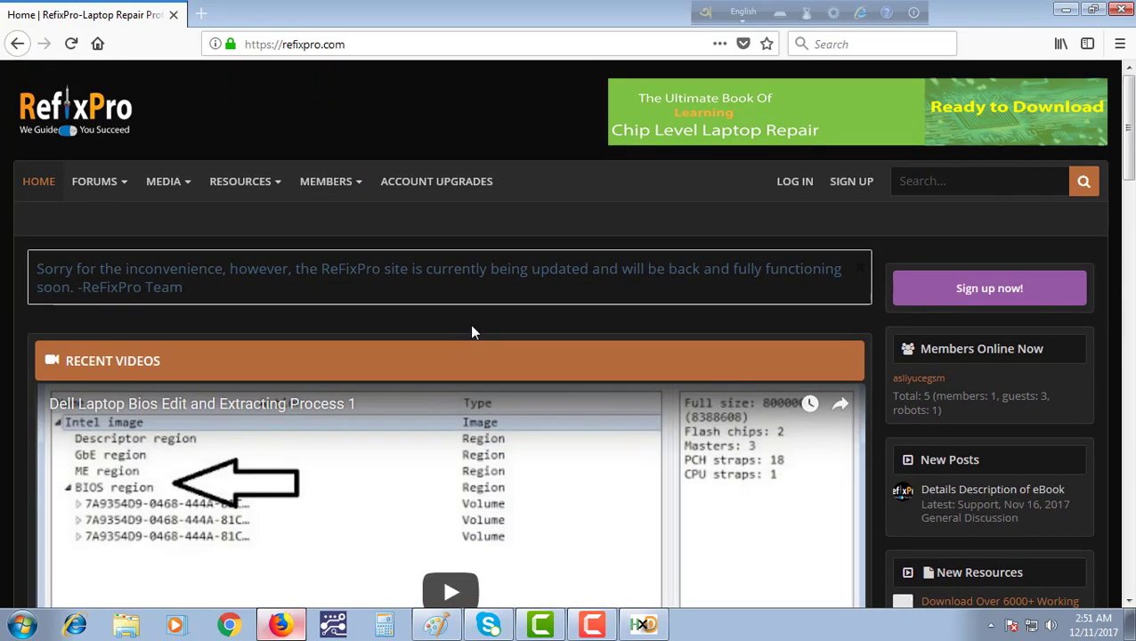
scroll(473, 334, "down", 8)
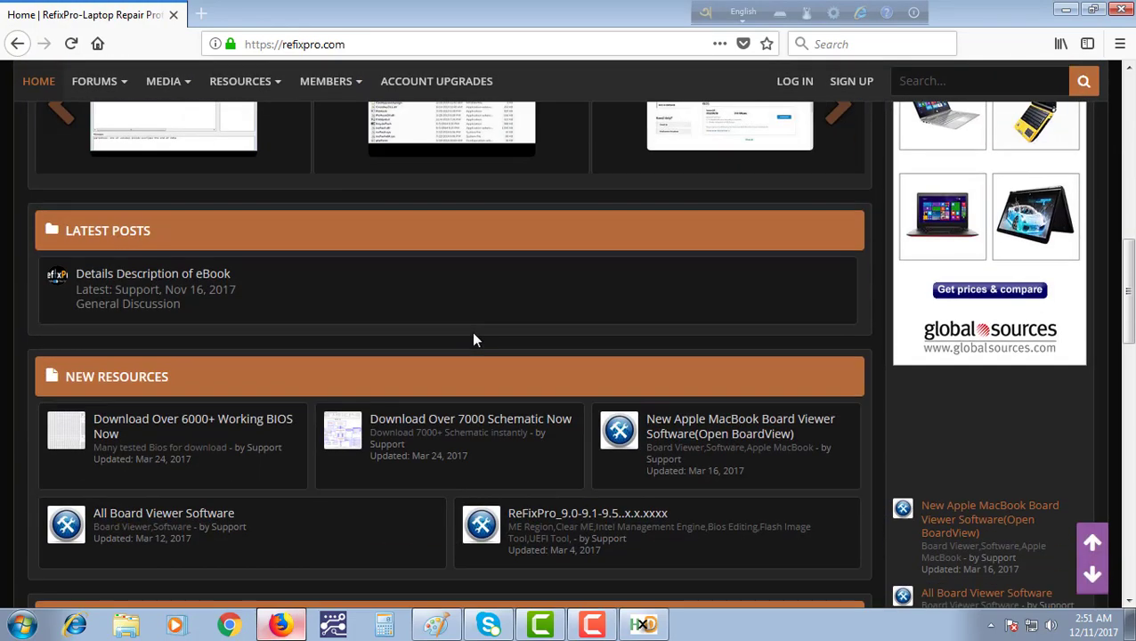
scroll(473, 337, "down", 4)
scroll(623, 429, "up", 6)
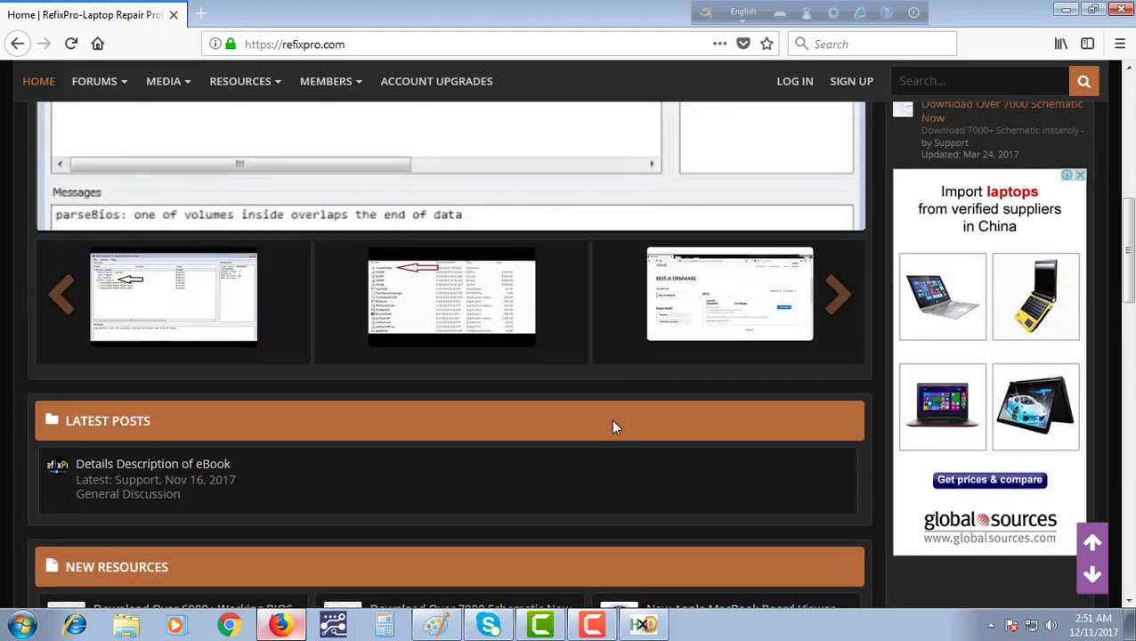
scroll(612, 425, "up", 5)
scroll(666, 362, "down", 3)
scroll(560, 413, "up", 5)
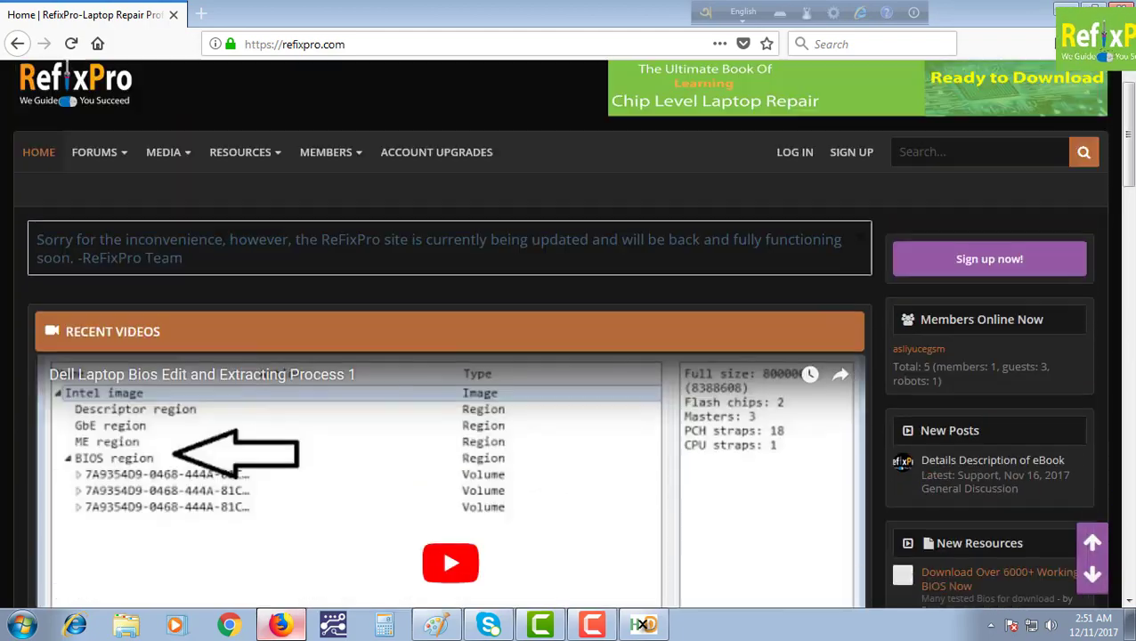
Look through the RefixPro home page down to the footer and return to the Recent Videos section.
scroll(629, 342, "down", 8)
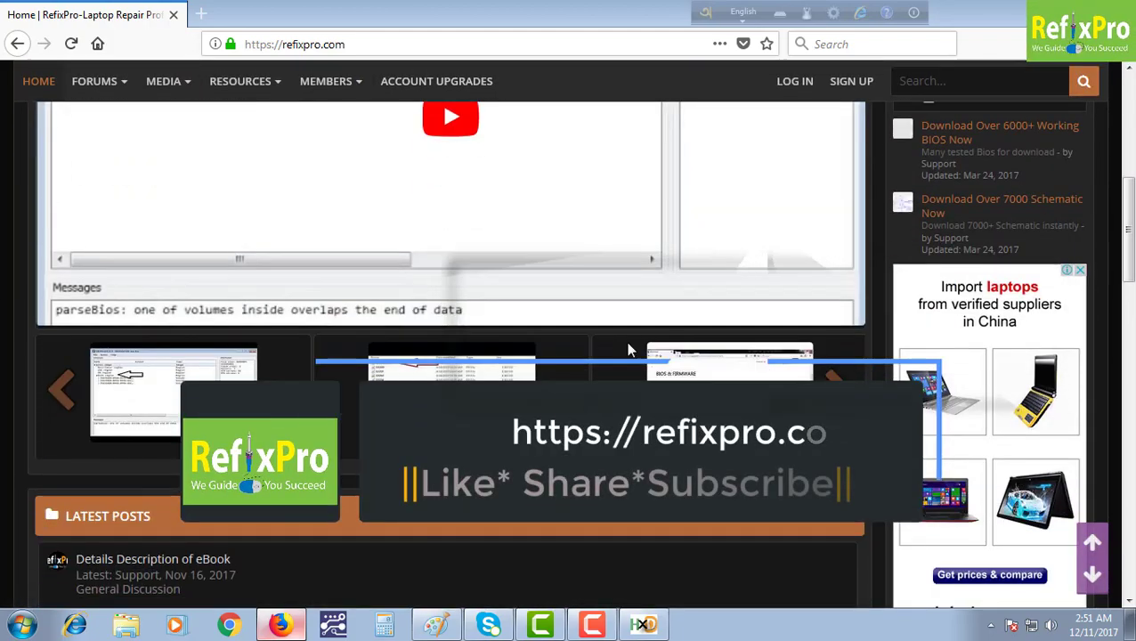
scroll(629, 350, "down", 7)
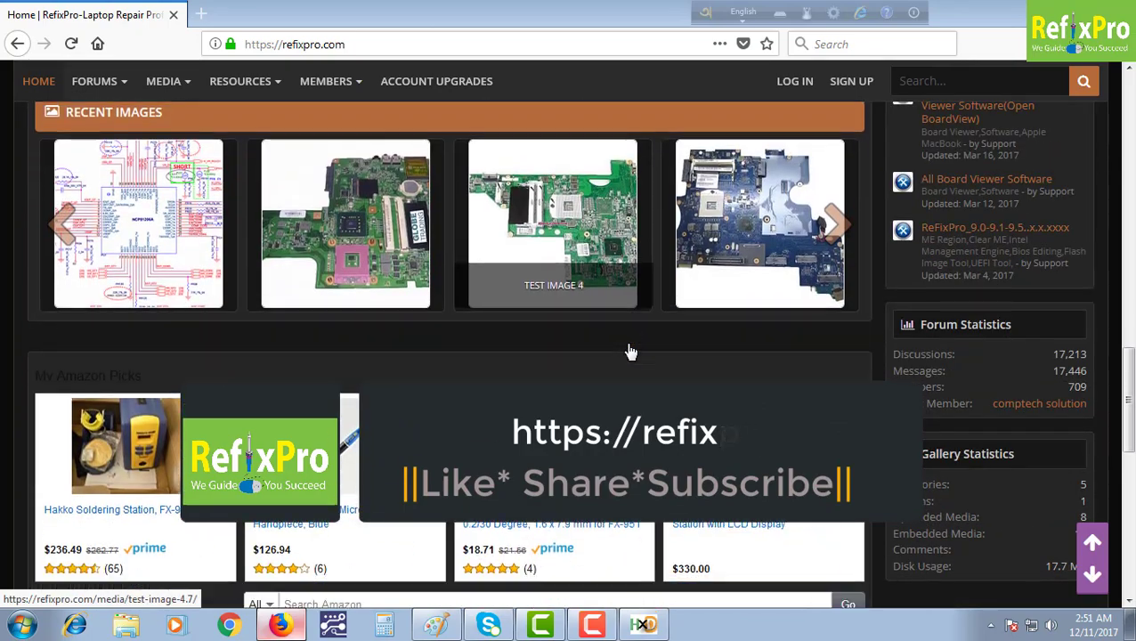
scroll(628, 350, "down", 2)
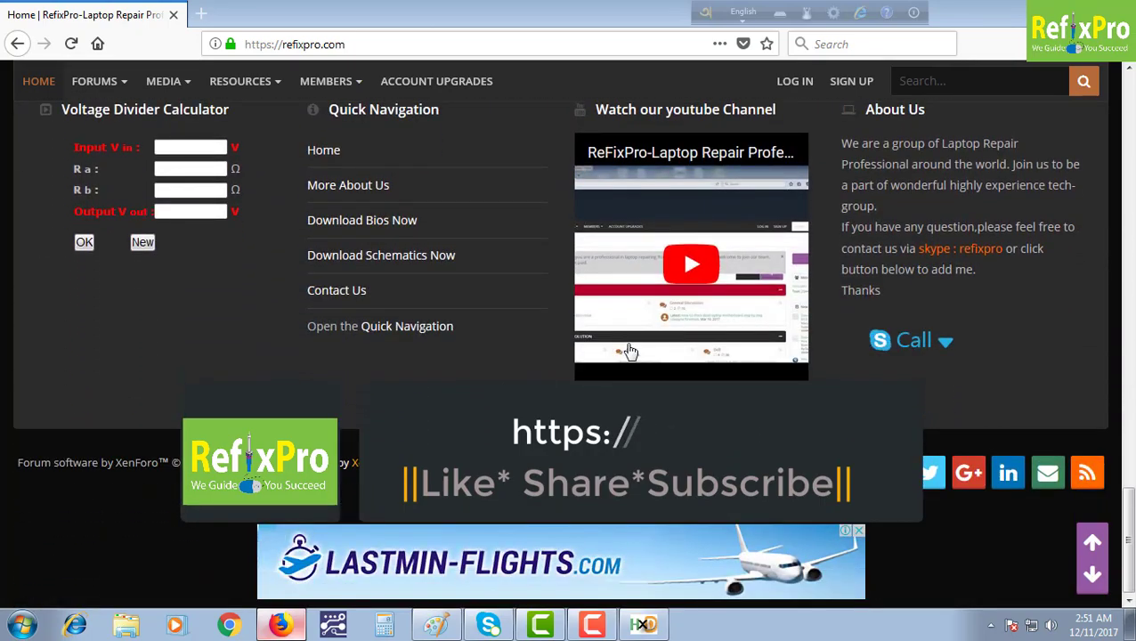
scroll(628, 351, "up", 15)
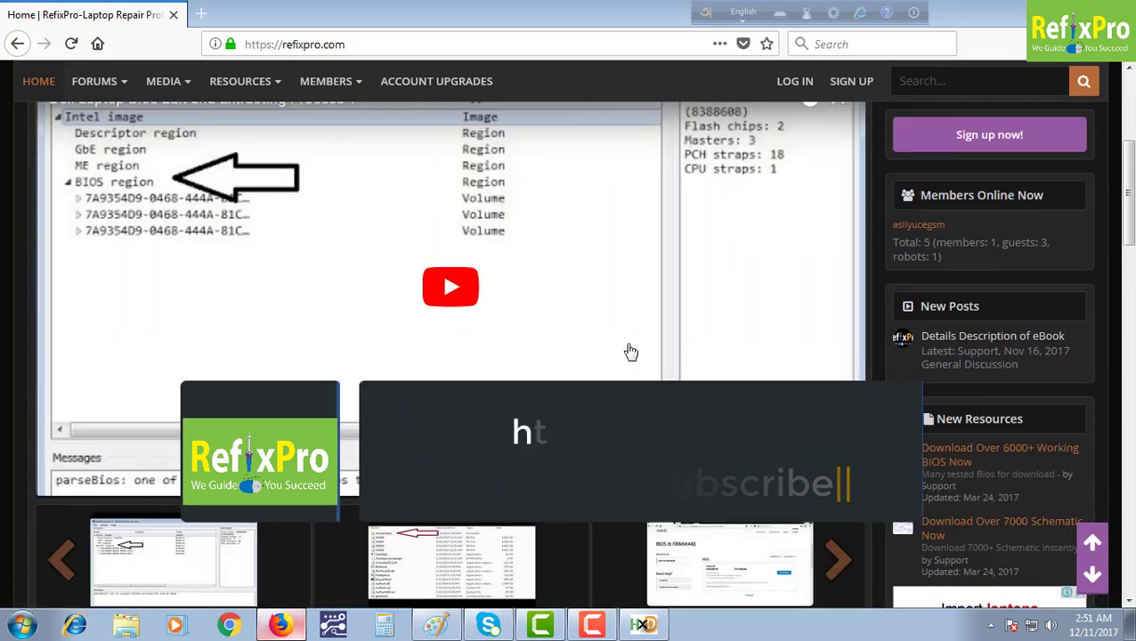
scroll(630, 352, "up", 4)
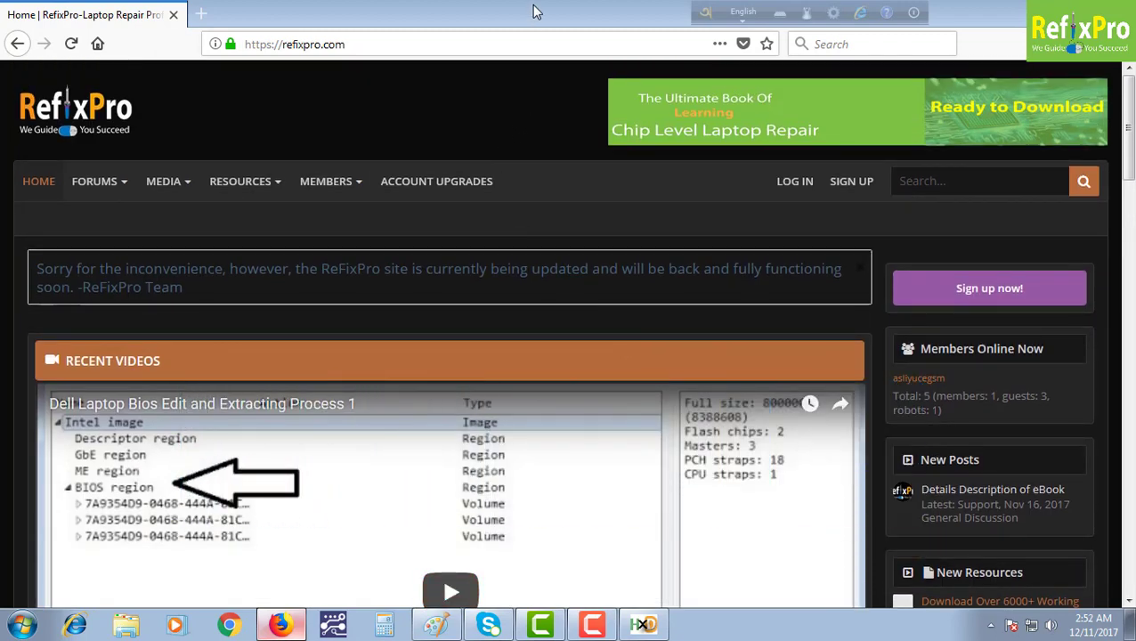
scroll(400, 350, "down", 2)
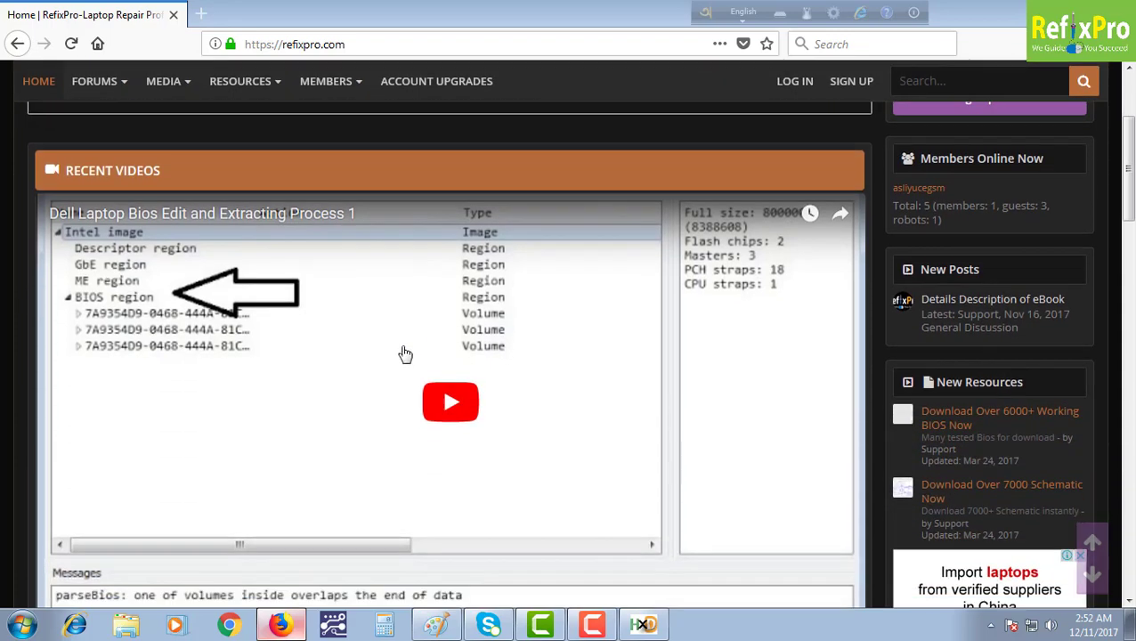
left_click(591, 625)
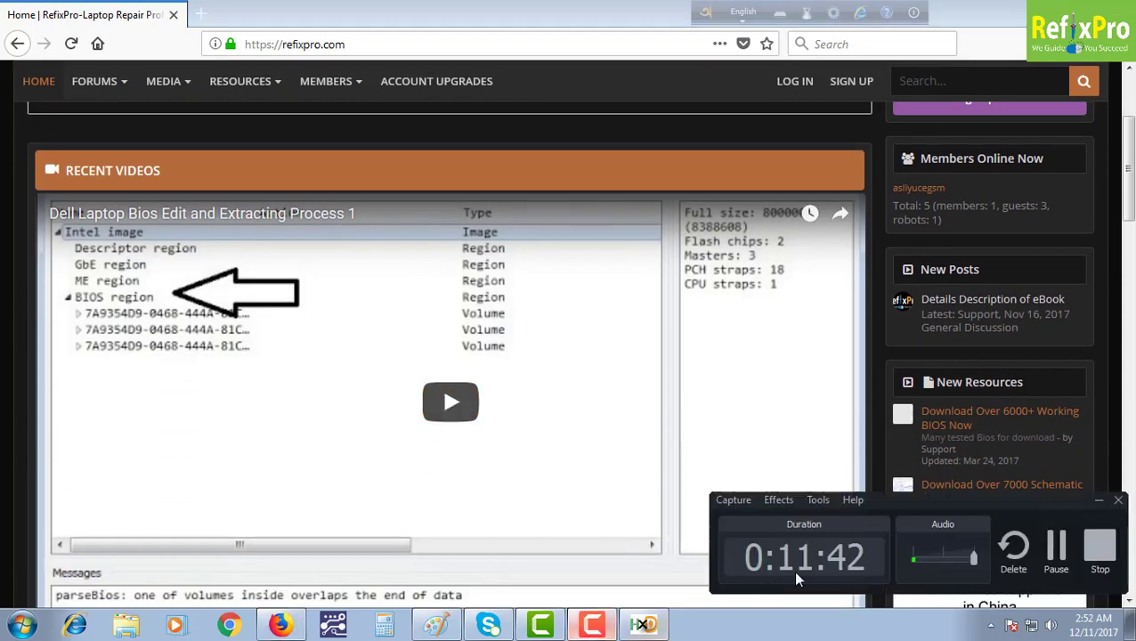
left_click(1101, 554)
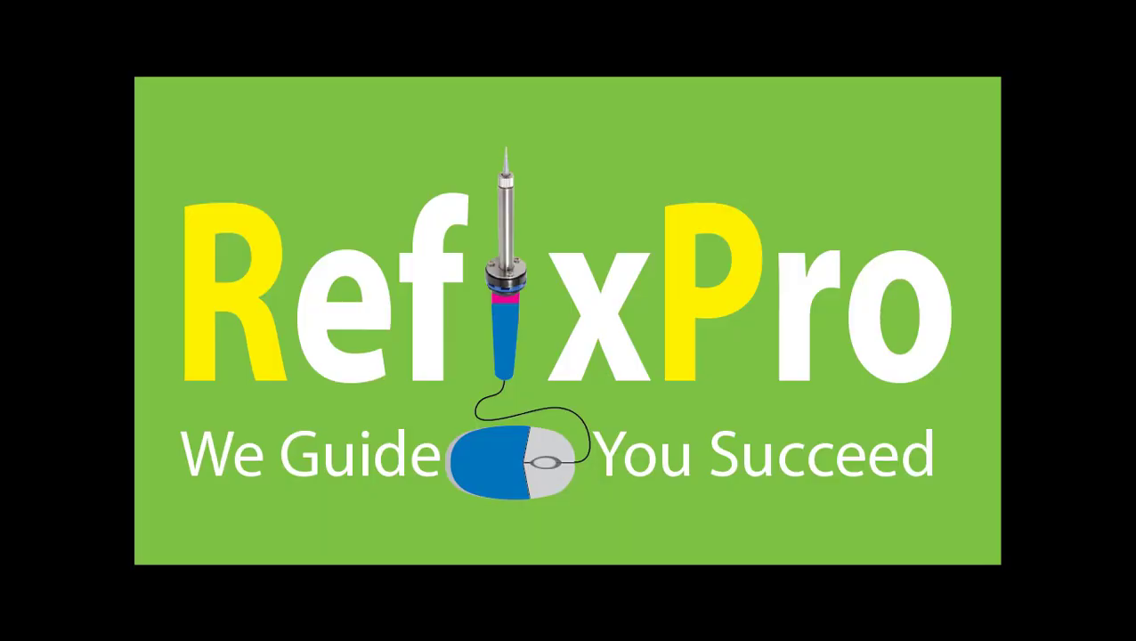